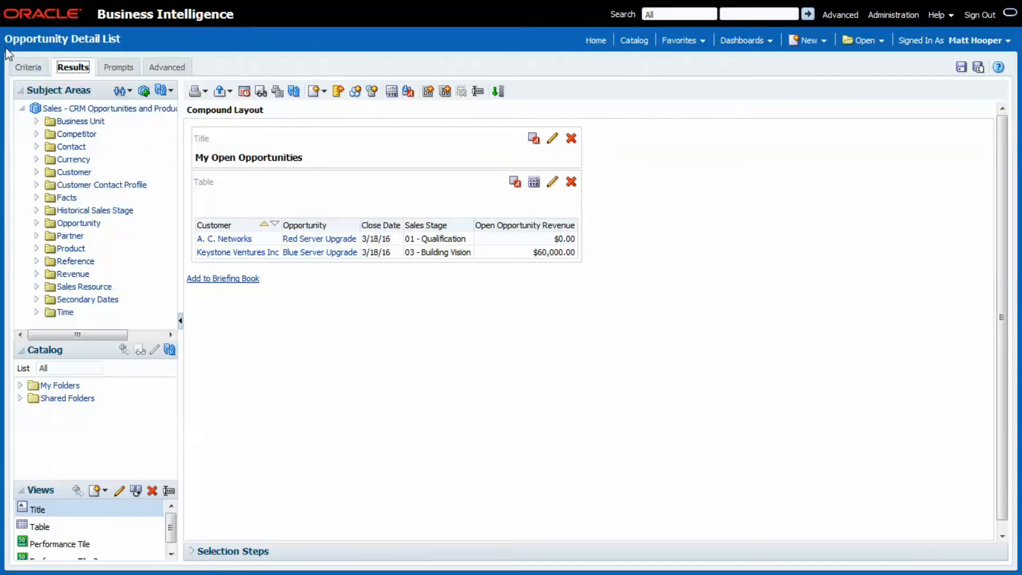
pyautogui.click(28, 66)
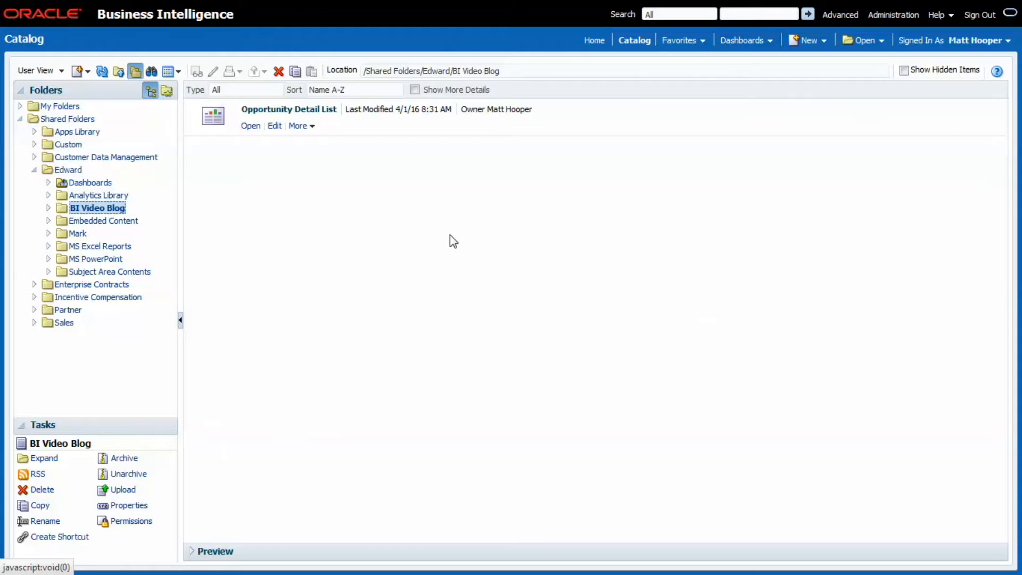
# Step: Copy the Opportunity Detail List analysis and paste the duplicate into the same BI Video Blog folder
pyautogui.click(310, 127)
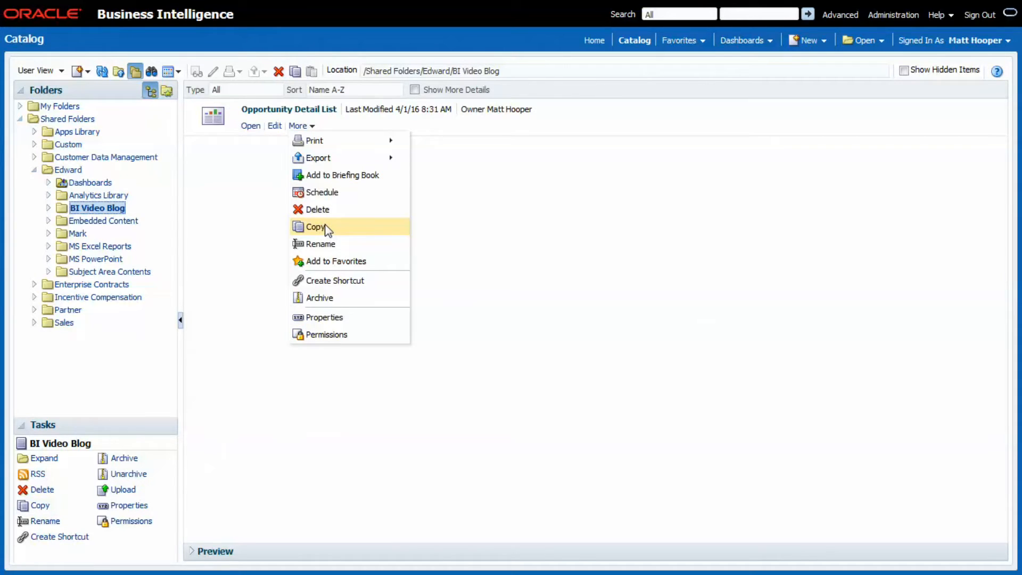
pyautogui.click(326, 229)
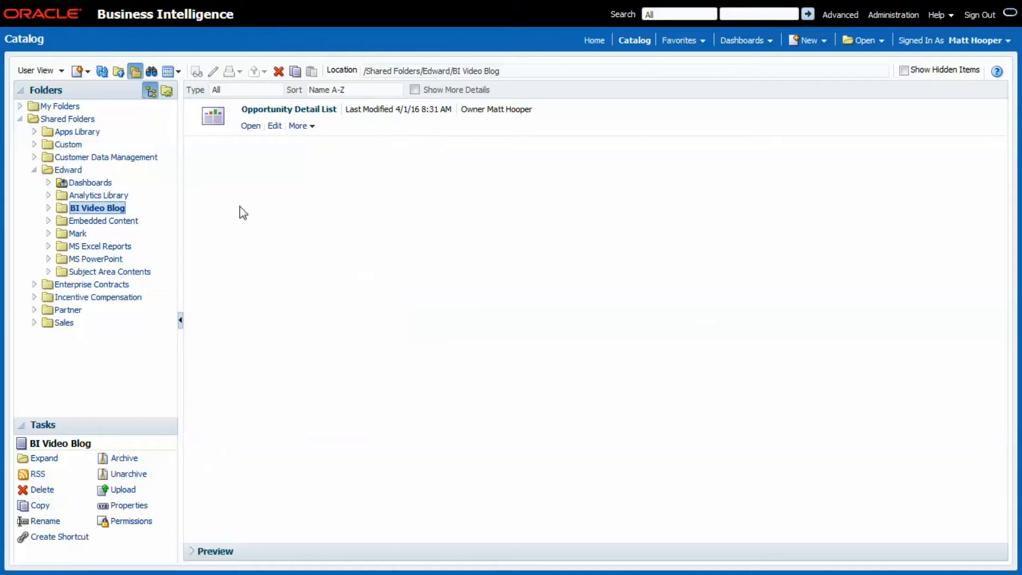
pyautogui.click(100, 195)
pyautogui.click(102, 207)
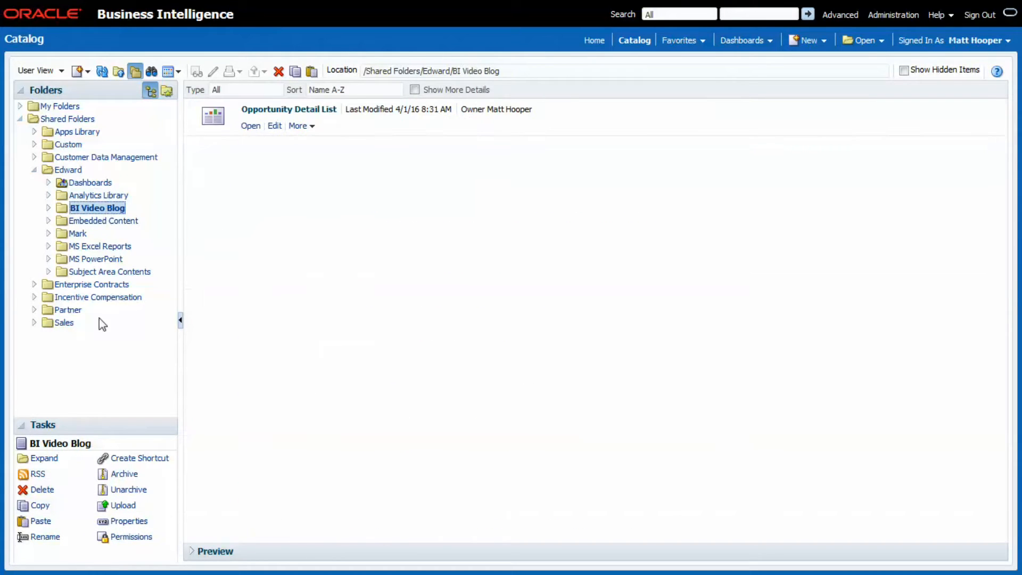
pyautogui.click(39, 522)
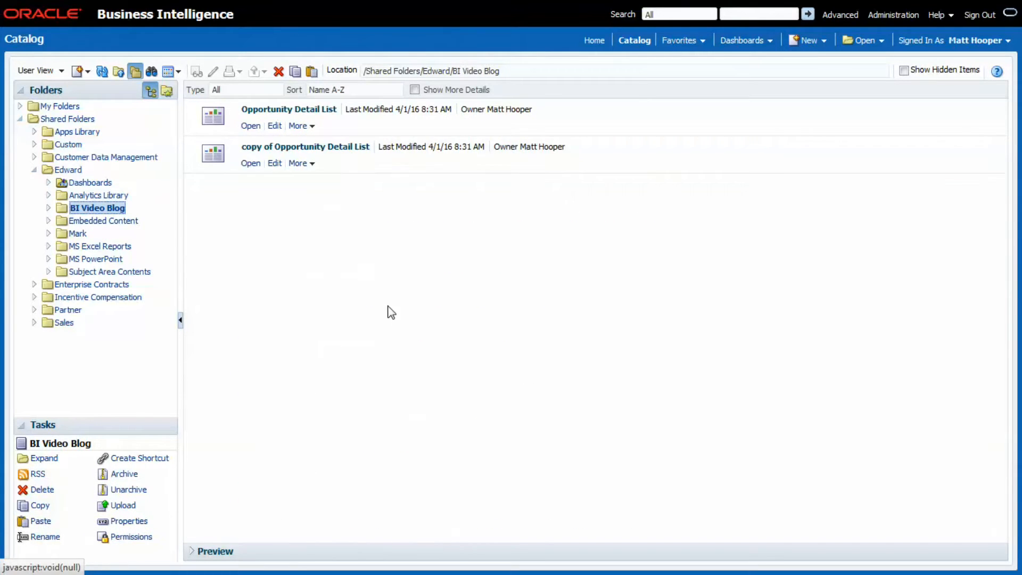
# Step: Rename the copy of Opportunity Detail List as "Front View"
pyautogui.click(312, 164)
pyautogui.click(324, 283)
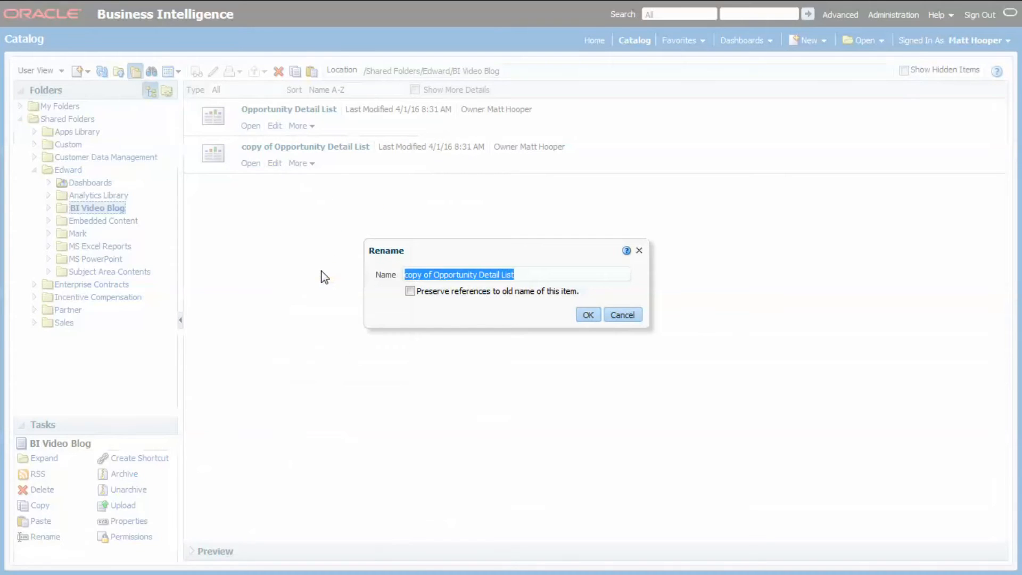
pyautogui.write('Front View')
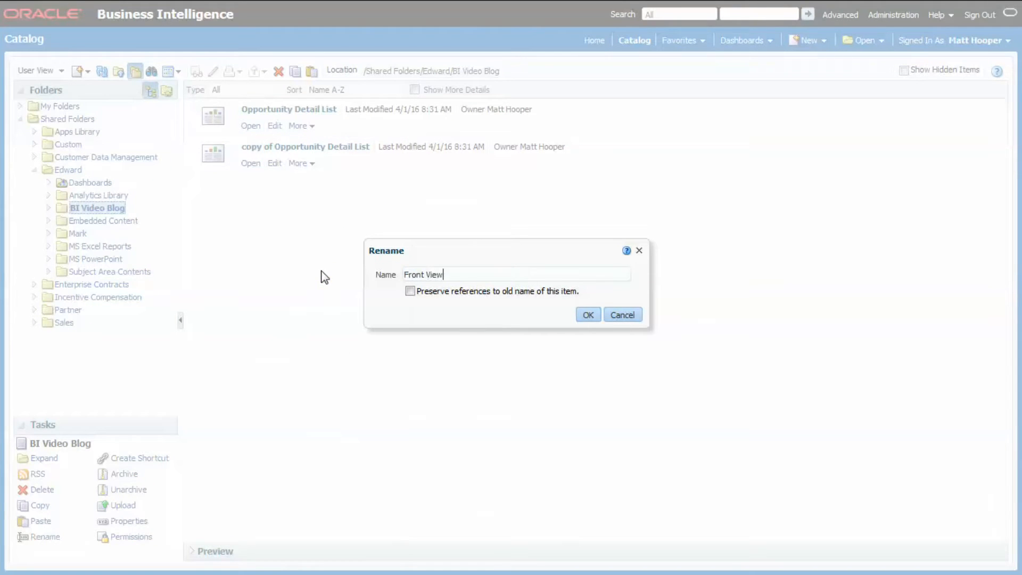
pyautogui.click(588, 315)
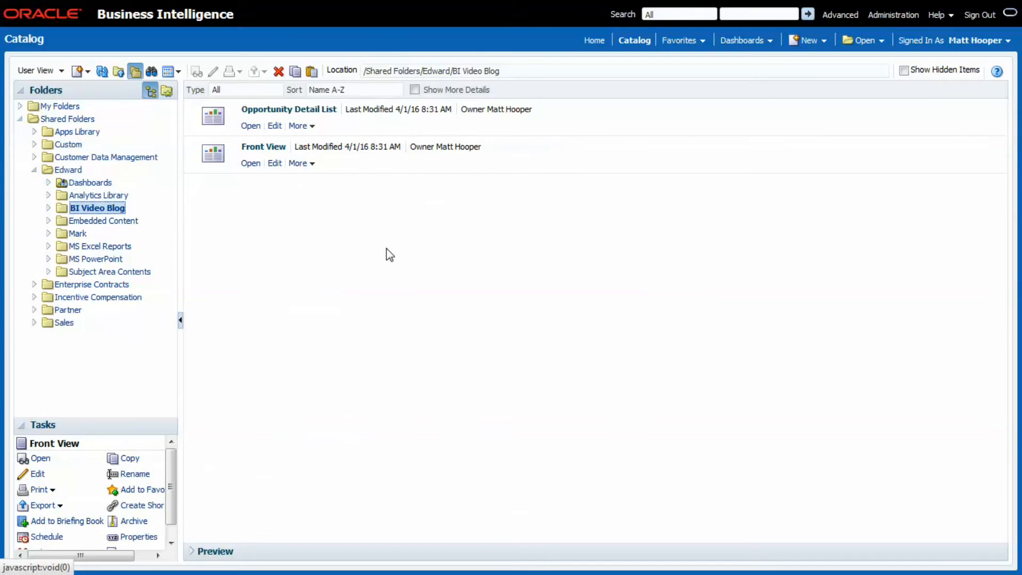
# Step: Open the Front View analysis for editing and add a Performance Tile view to its compound layout
pyautogui.click(274, 163)
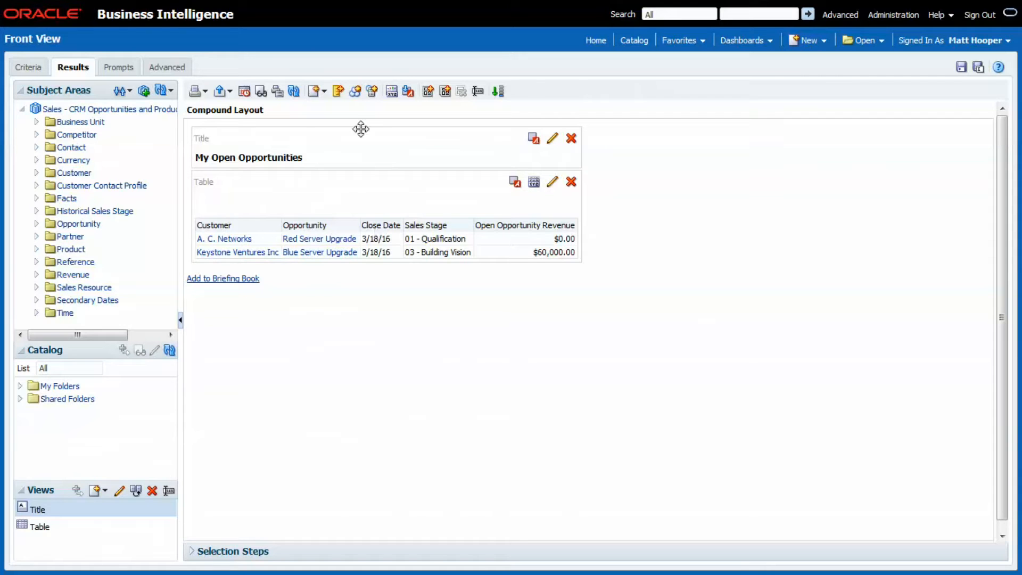
pyautogui.click(319, 91)
pyautogui.click(357, 193)
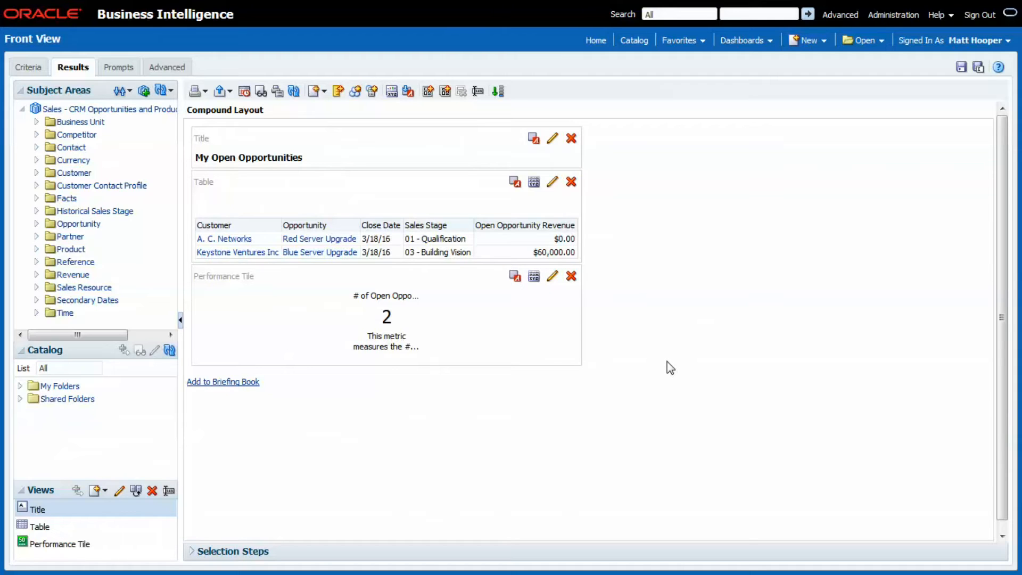
# Step: Remove the Title and Table views from the compound layout, leaving only the performance tile
pyautogui.click(571, 138)
pyautogui.click(571, 140)
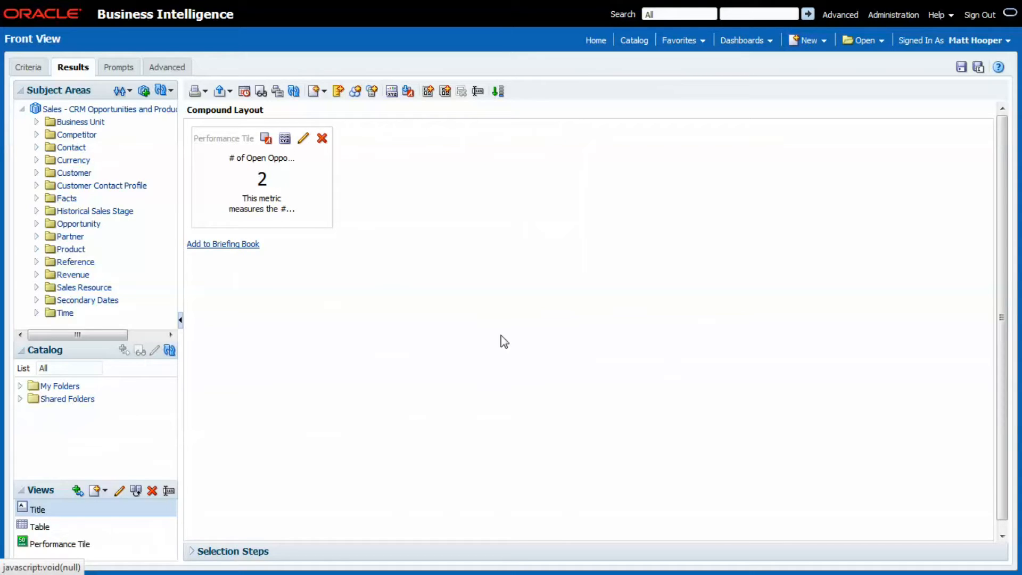
pyautogui.click(53, 527)
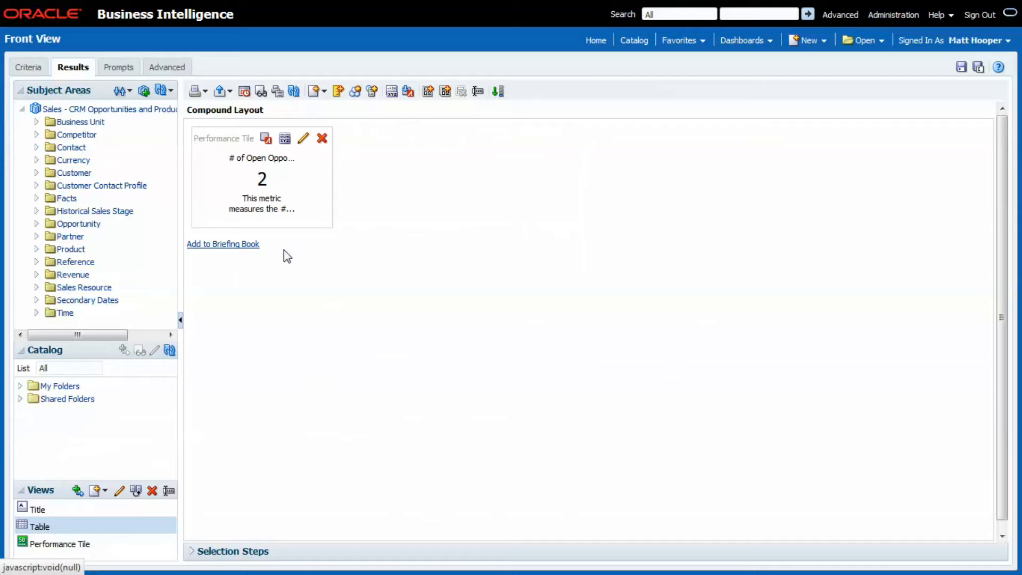
# Step: Set the performance tile's width and height to 135 pixels and turn off Compress Values
pyautogui.click(285, 138)
pyautogui.write('135')
pyautogui.press('Tab')
pyautogui.write('135')
pyautogui.click(662, 286)
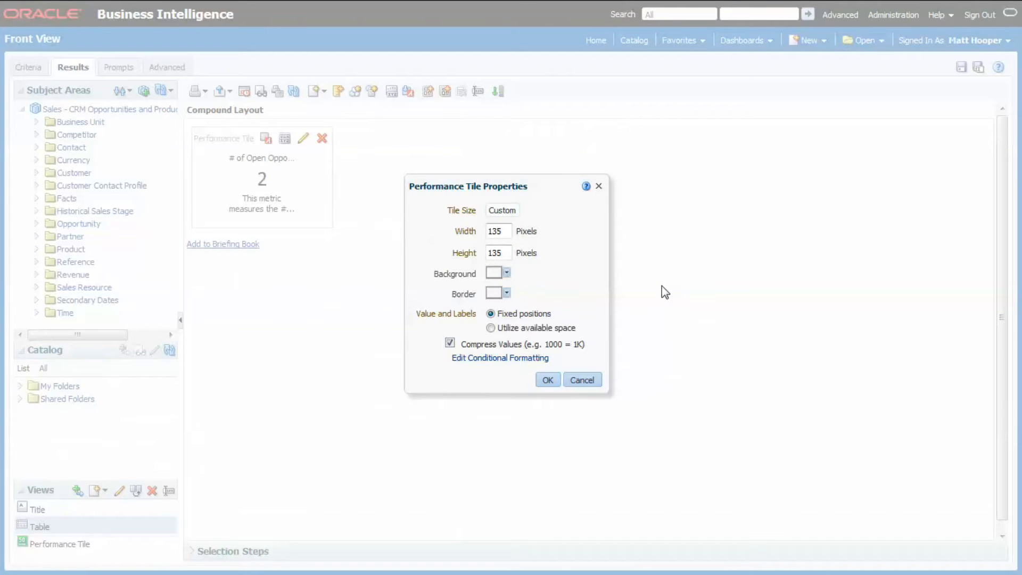
pyautogui.click(450, 342)
pyautogui.click(548, 380)
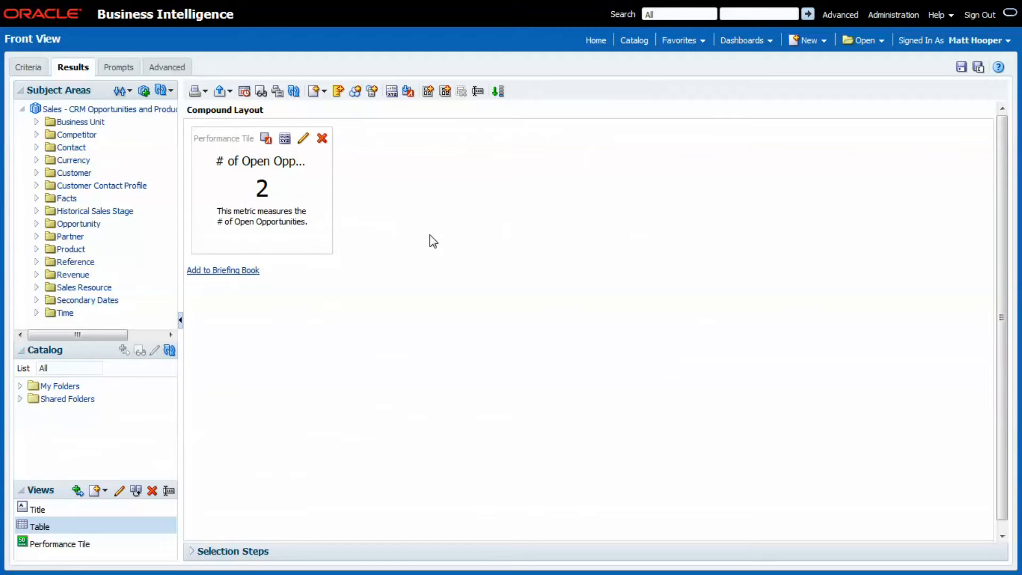
# Step: Edit the performance tile and change its measure to Open Opportunity Revenue
pyautogui.click(303, 139)
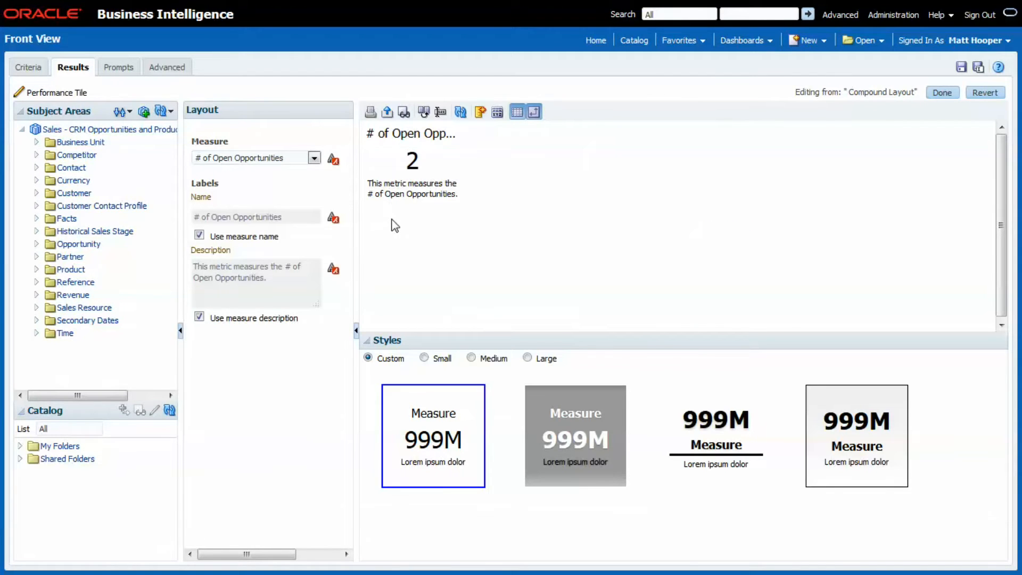
pyautogui.click(314, 158)
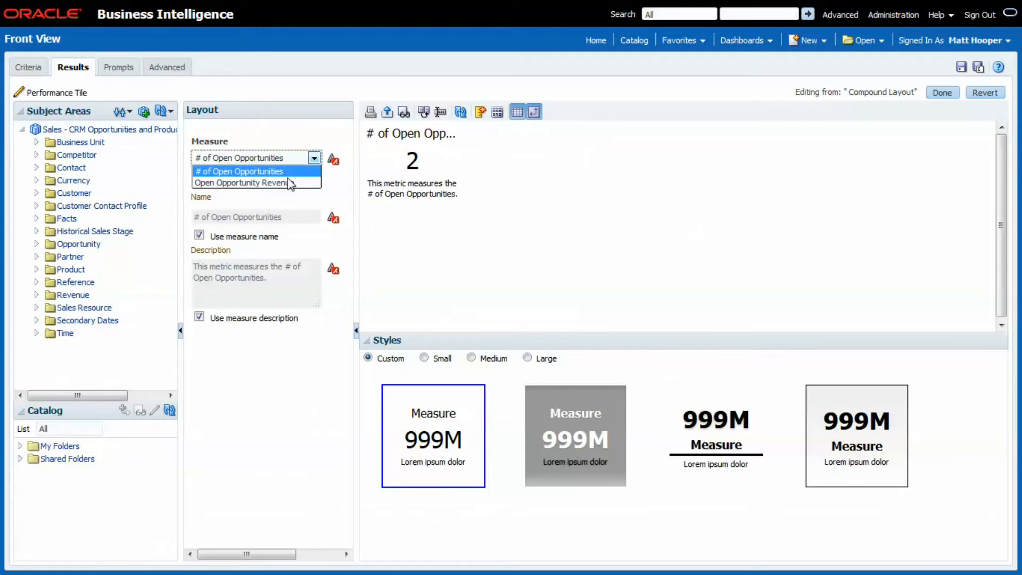
pyautogui.click(283, 181)
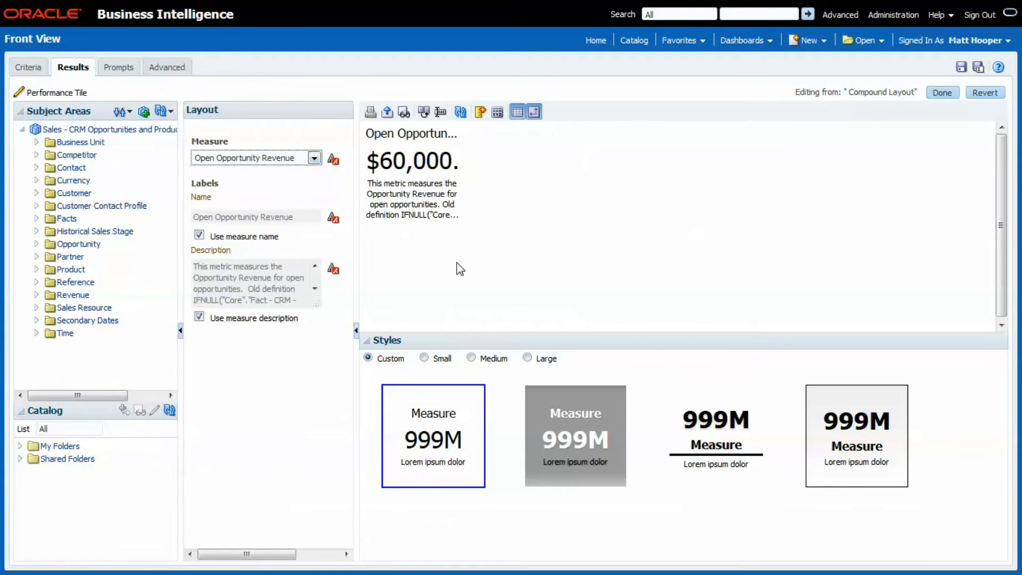
# Step: Stop using the measure's name and description, leaving the tile's name label blank and setting the description to "Open Opportunity Revenue"
pyautogui.click(199, 235)
pyautogui.moveTo(301, 221); pyautogui.dragTo(191, 221)
pyautogui.press('BackSpace')
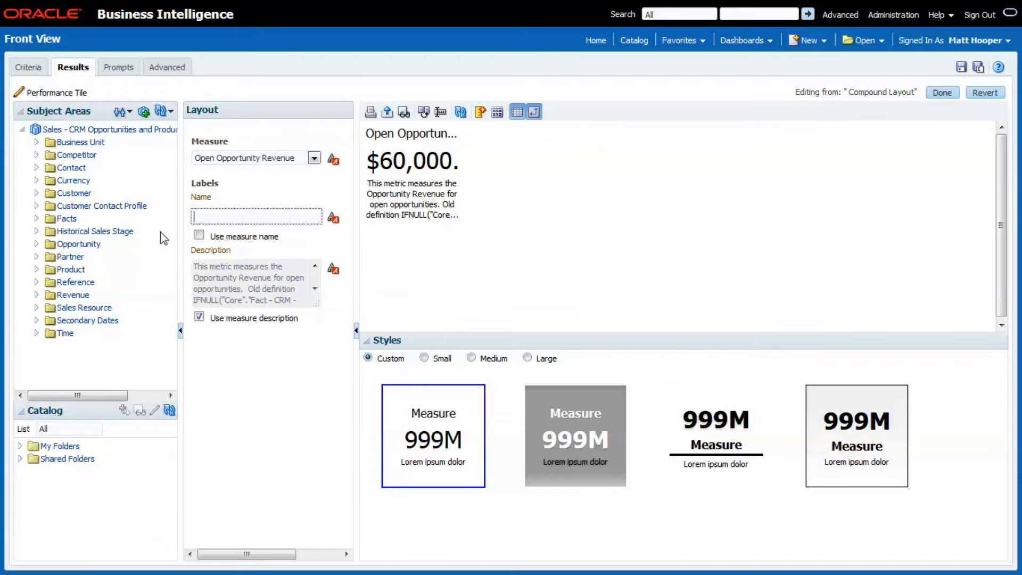
pyautogui.click(198, 316)
pyautogui.click(271, 284)
pyautogui.hotkey('ctrl', 'a')
pyautogui.press('BackSpace')
pyautogui.hotkey('ctrl', 'v')
pyautogui.click(428, 285)
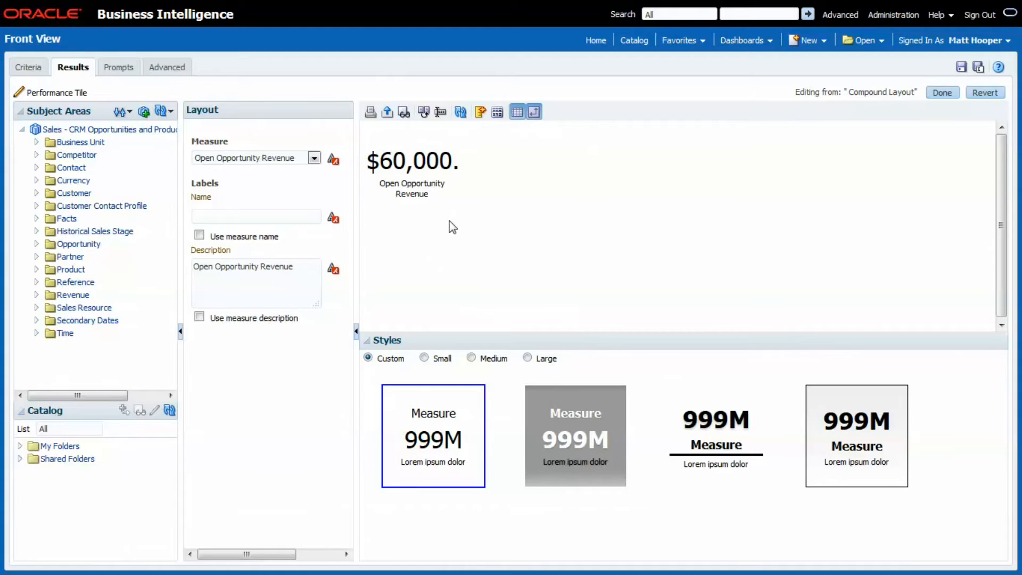
# Step: Format the tile's measure value with font size 24, colour #336699 and bold style
pyautogui.click(334, 160)
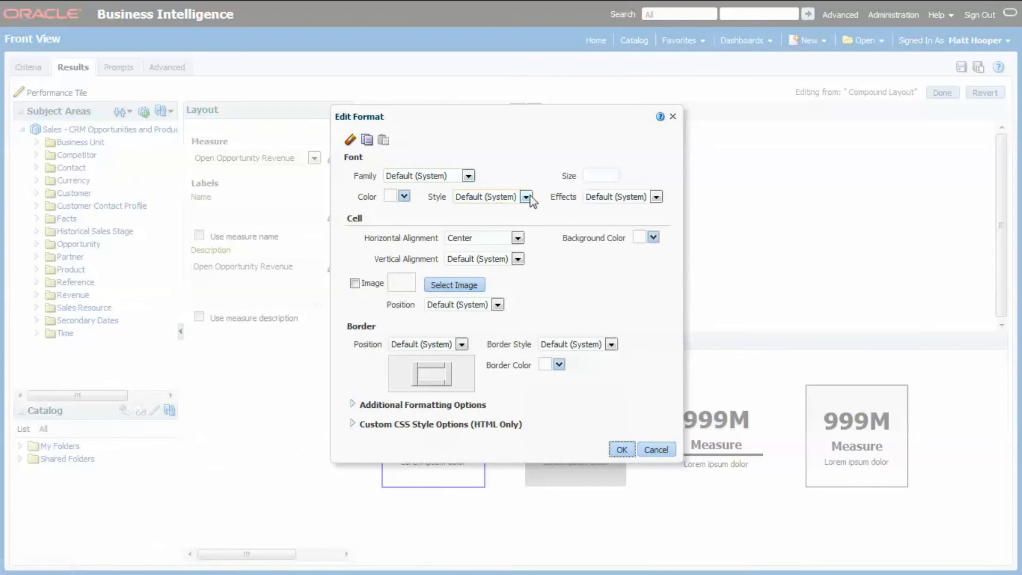
pyautogui.click(589, 173)
pyautogui.write('24')
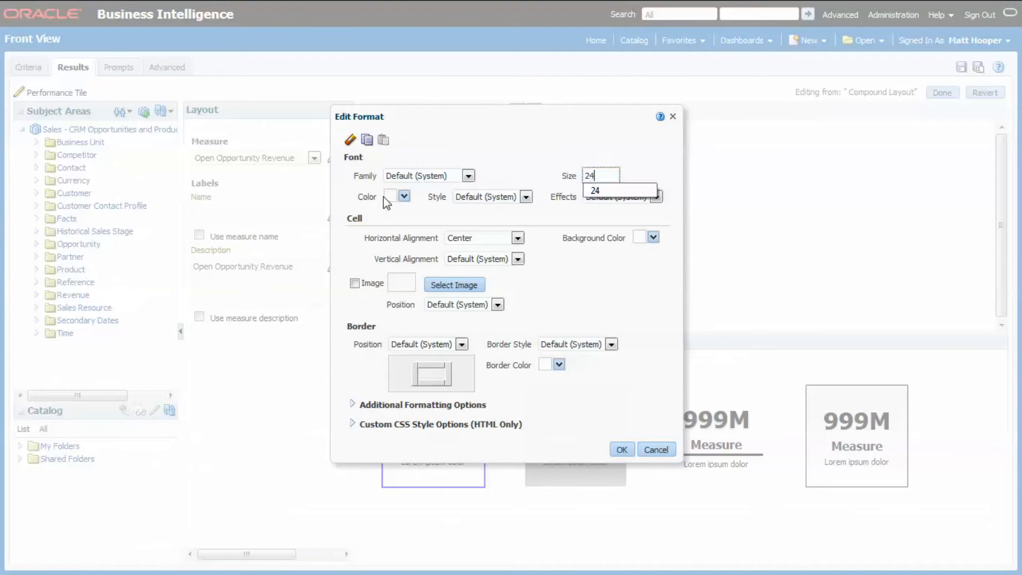
pyautogui.click(403, 197)
pyautogui.click(439, 262)
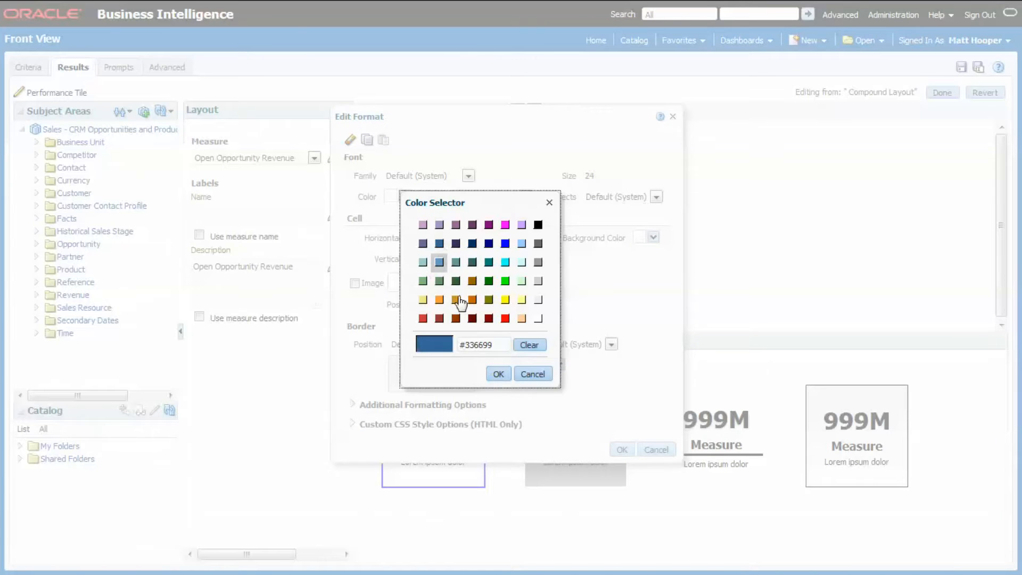
pyautogui.click(498, 374)
pyautogui.click(490, 196)
pyautogui.click(463, 233)
pyautogui.click(620, 449)
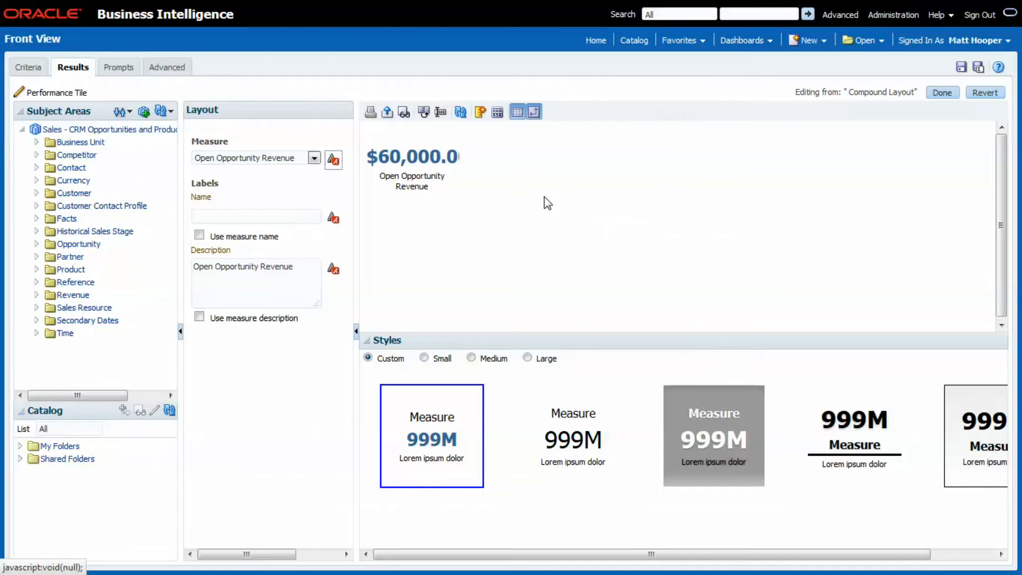
# Step: In the tile properties, turn on Compress Values and set Value and Labels to utilize available space
pyautogui.click(498, 112)
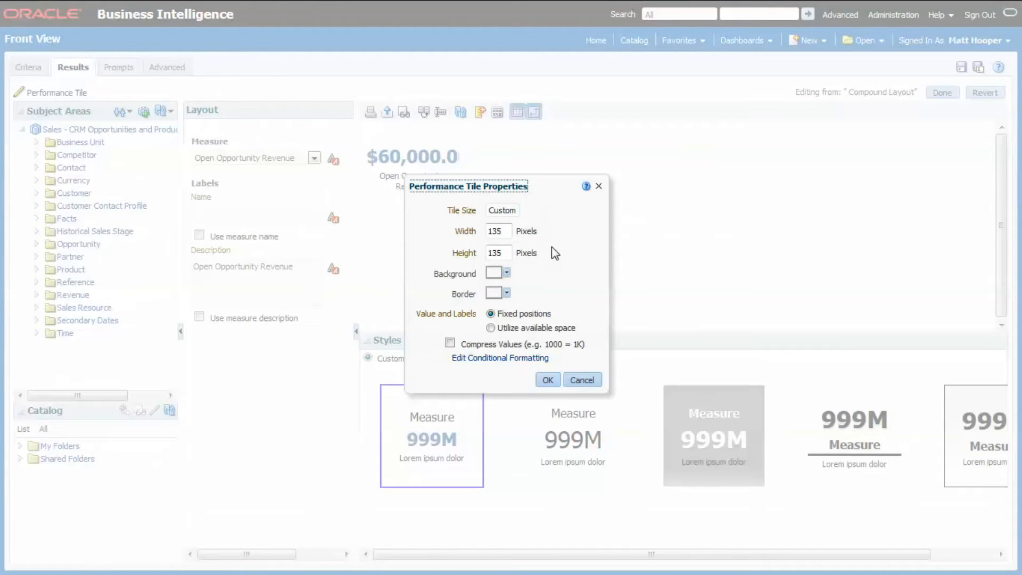
pyautogui.click(450, 344)
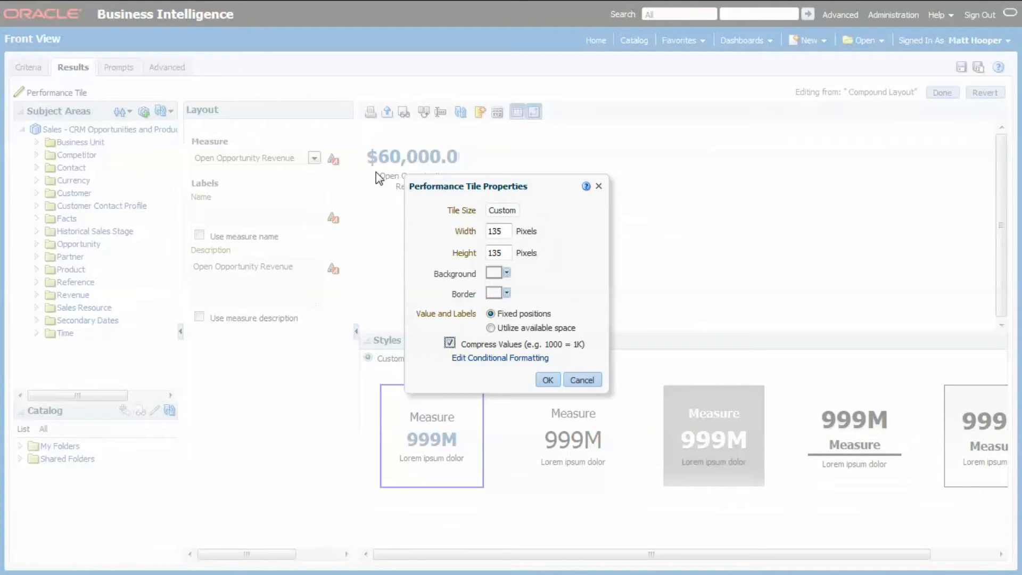
pyautogui.click(547, 380)
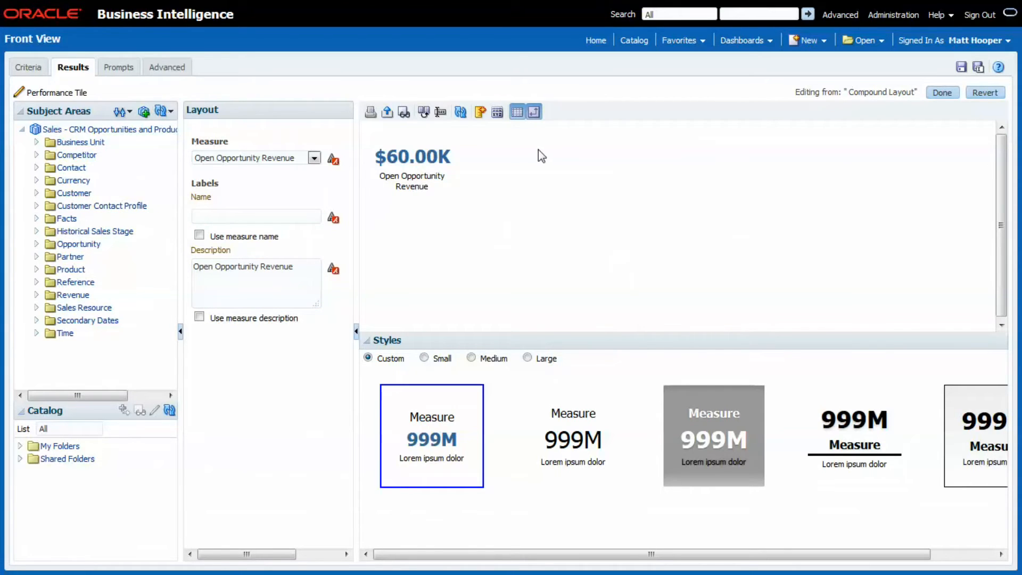
pyautogui.click(497, 112)
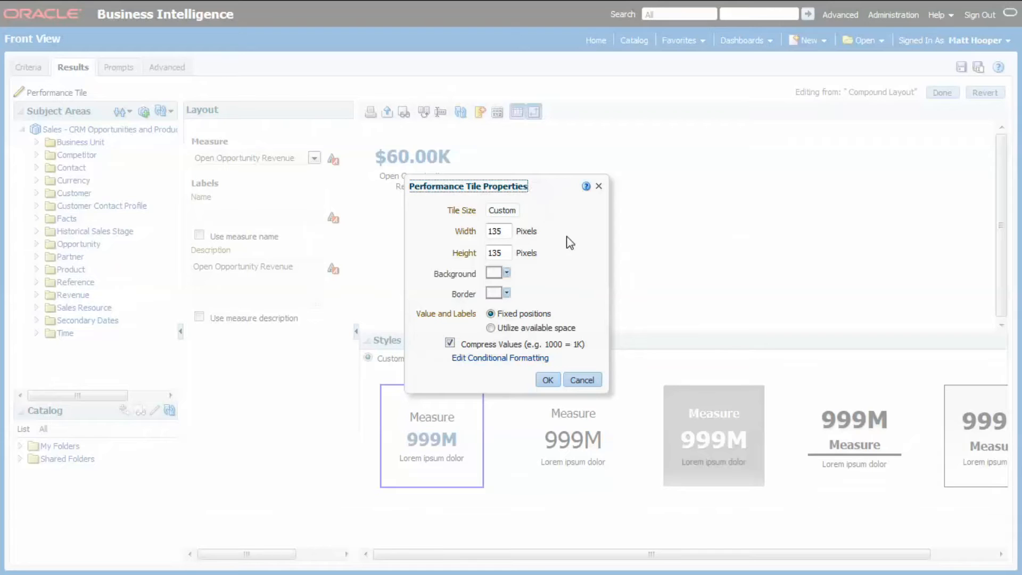
pyautogui.click(491, 328)
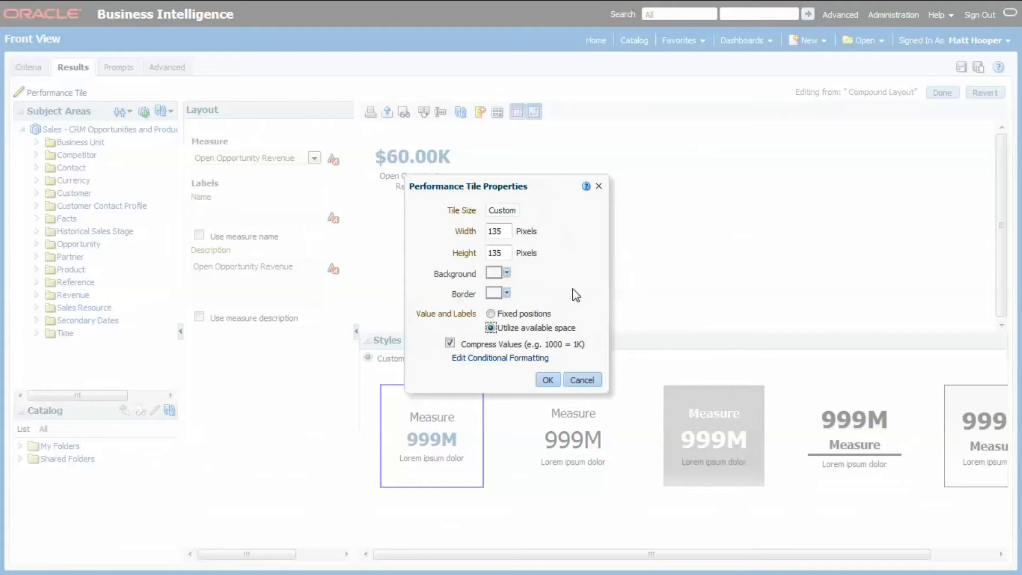
pyautogui.click(548, 380)
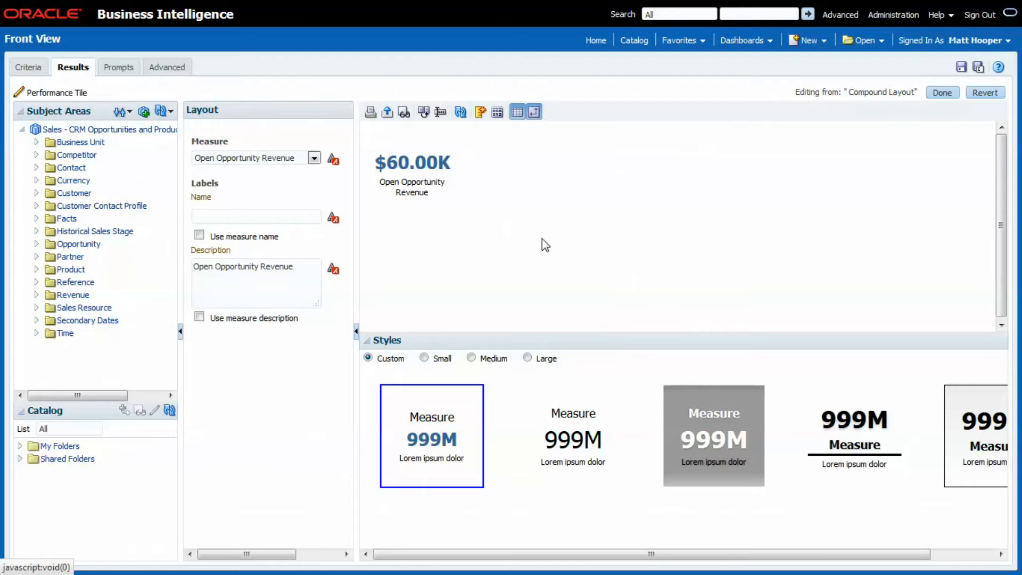
# Step: Finish editing the performance tile and save the Front View analysis
pyautogui.click(942, 94)
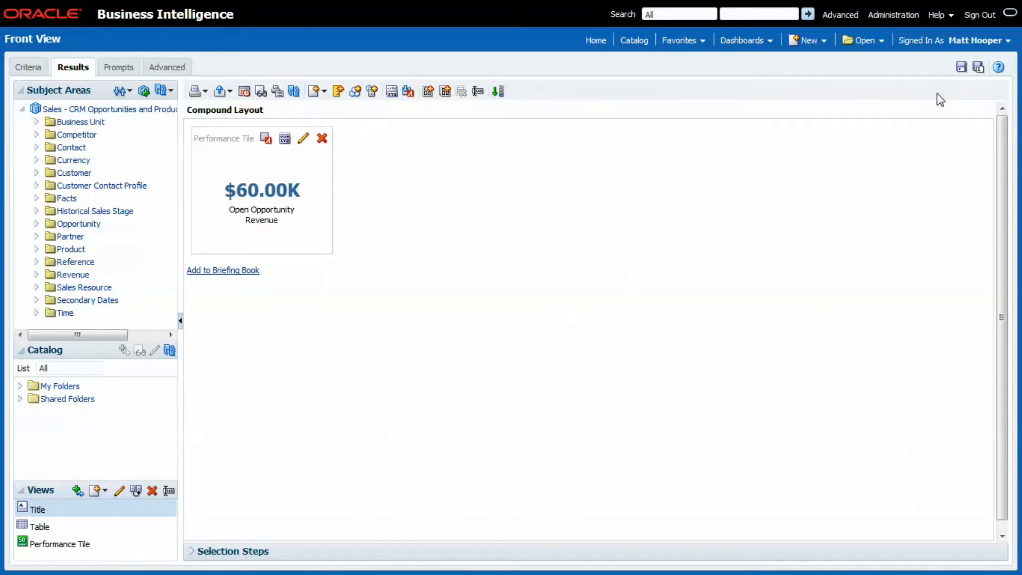
pyautogui.click(962, 66)
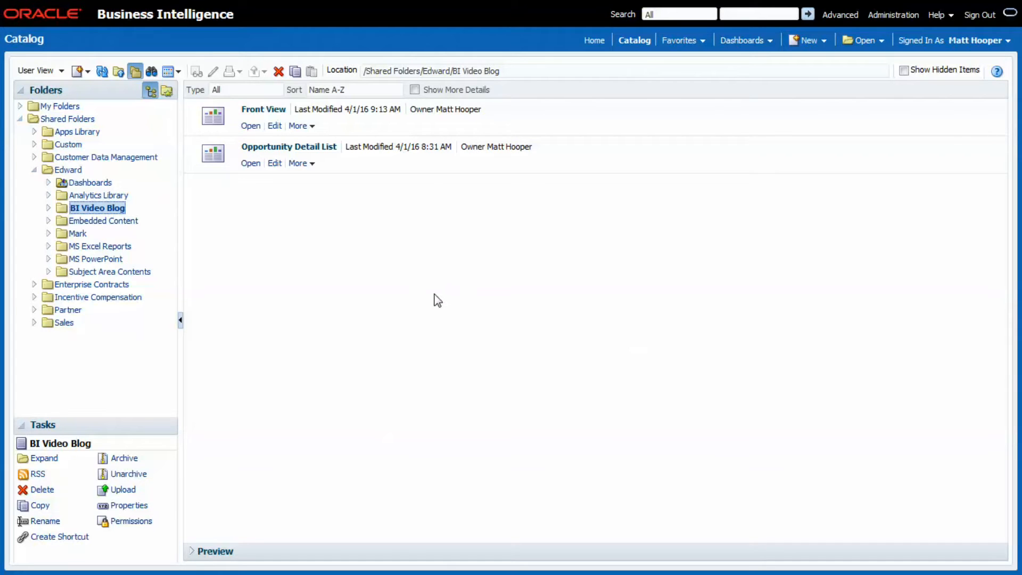
# Step: Copy the Front View analysis and paste the duplicate into the BI Video Blog folder
pyautogui.click(313, 127)
pyautogui.click(320, 227)
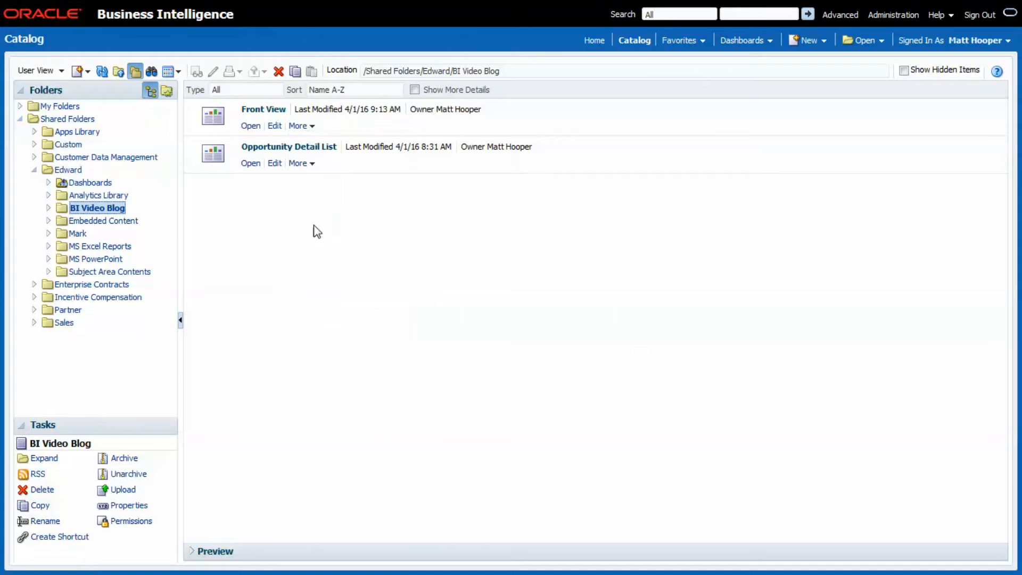
pyautogui.click(115, 197)
pyautogui.click(113, 208)
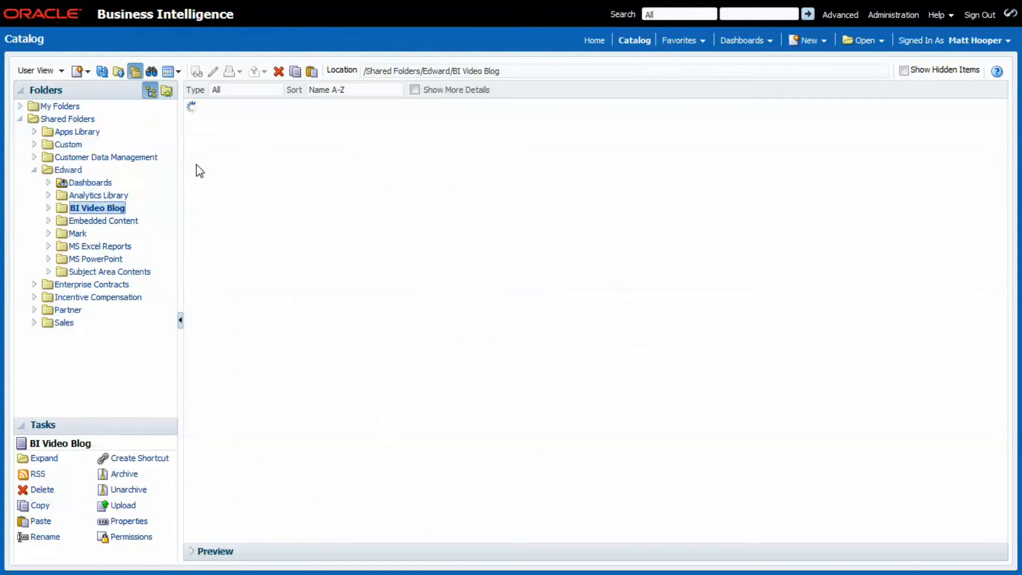
pyautogui.click(313, 71)
# Step: Rename the pasted copy of the Front View analysis to Back View
pyautogui.click(298, 201)
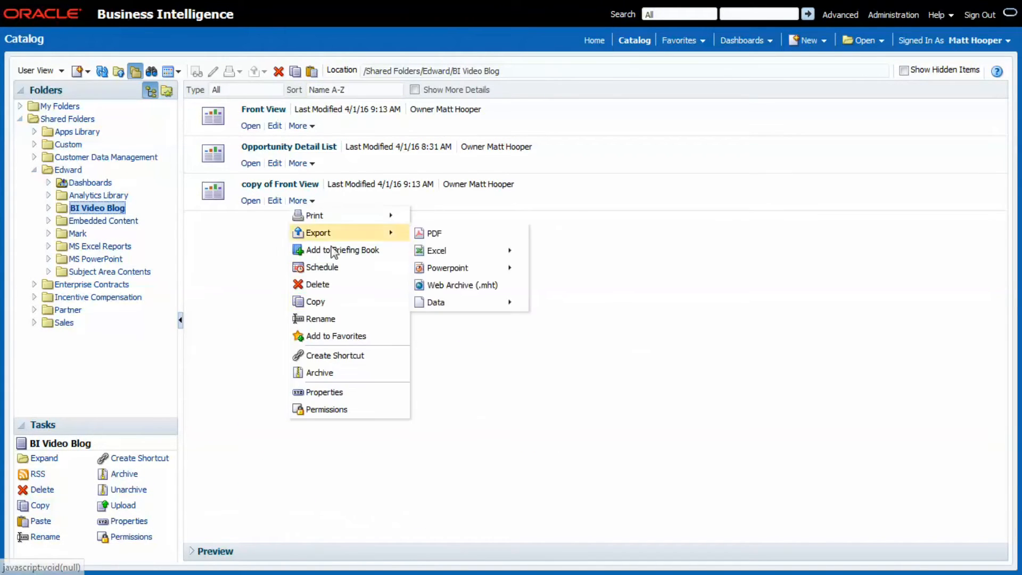
pyautogui.click(327, 320)
pyautogui.write('Bac')
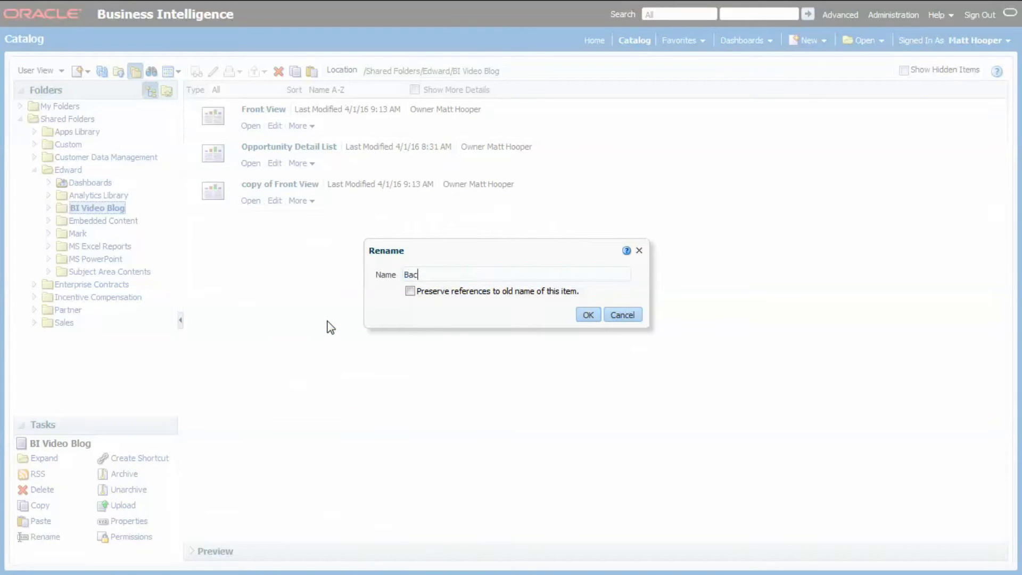
pyautogui.write('k View')
pyautogui.click(588, 315)
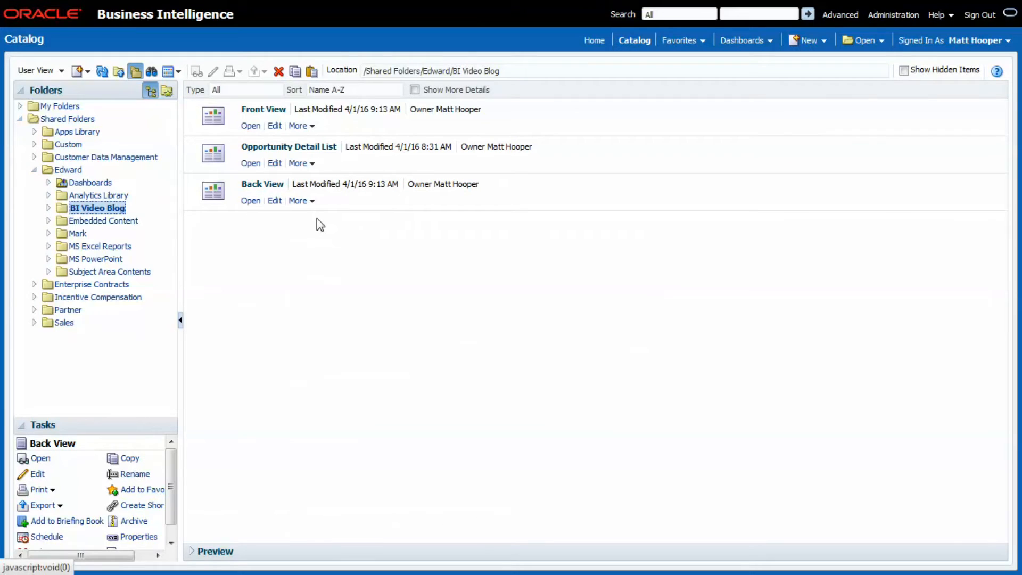
# Step: Open the Back View analysis for editing and set the performance tile's measure to # of Open Opportunities
pyautogui.click(276, 202)
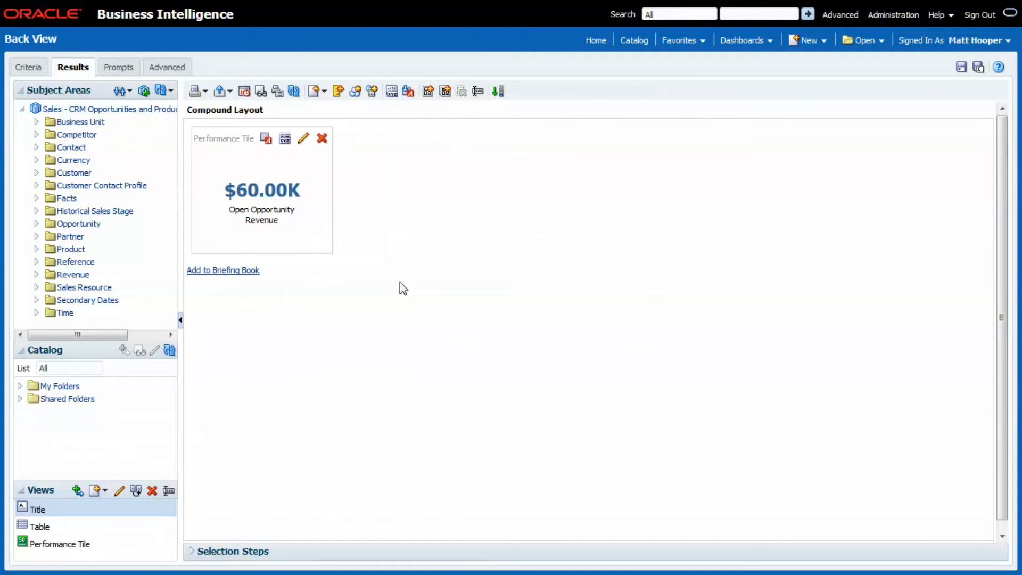
pyautogui.click(27, 67)
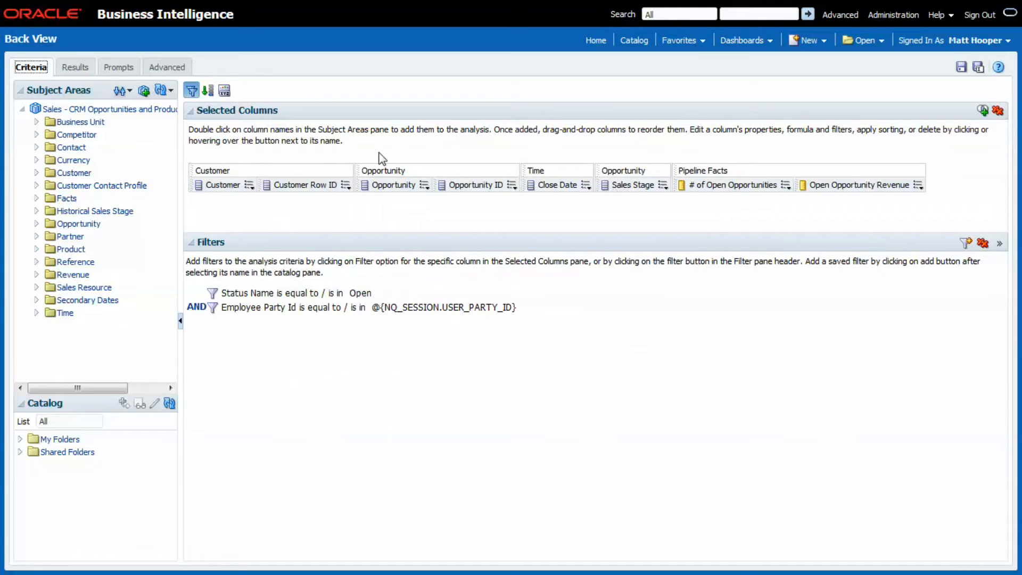
pyautogui.click(74, 67)
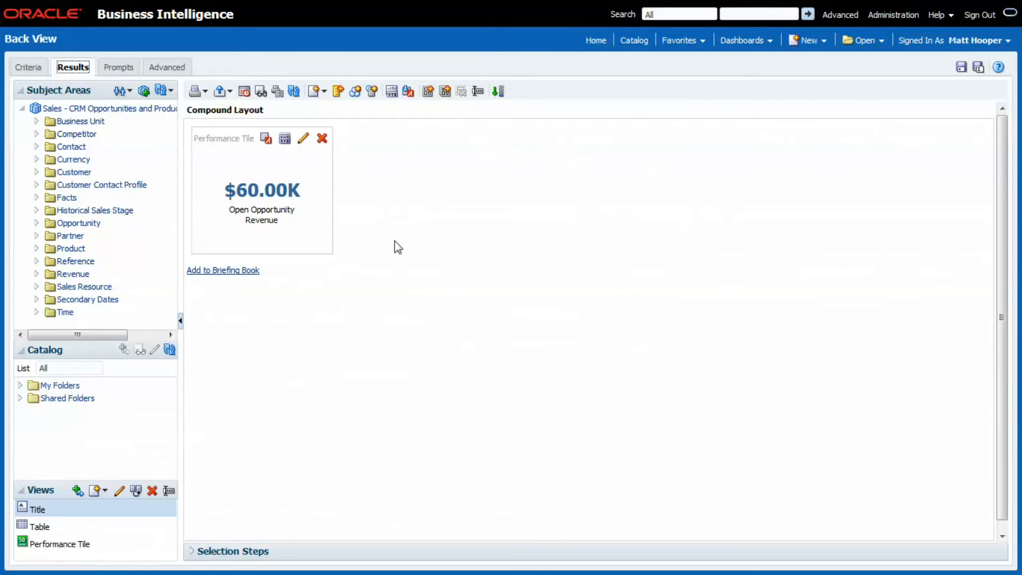
pyautogui.click(303, 139)
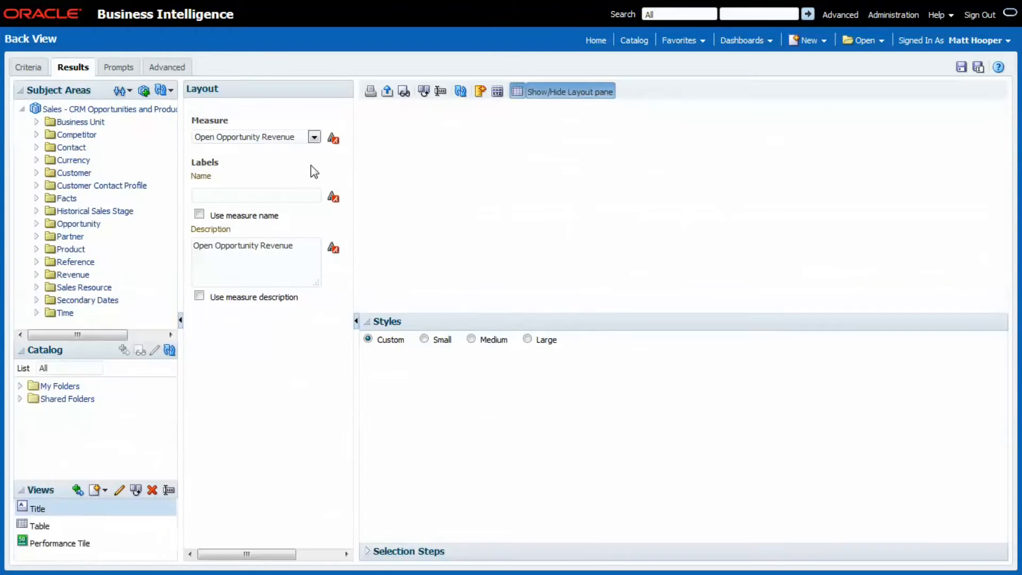
pyautogui.click(314, 158)
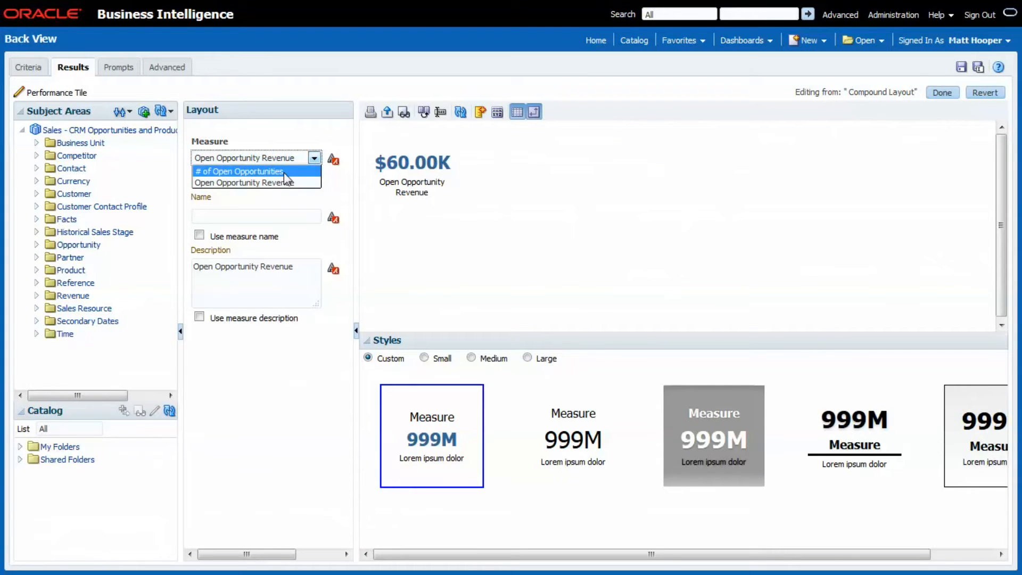
pyautogui.click(283, 172)
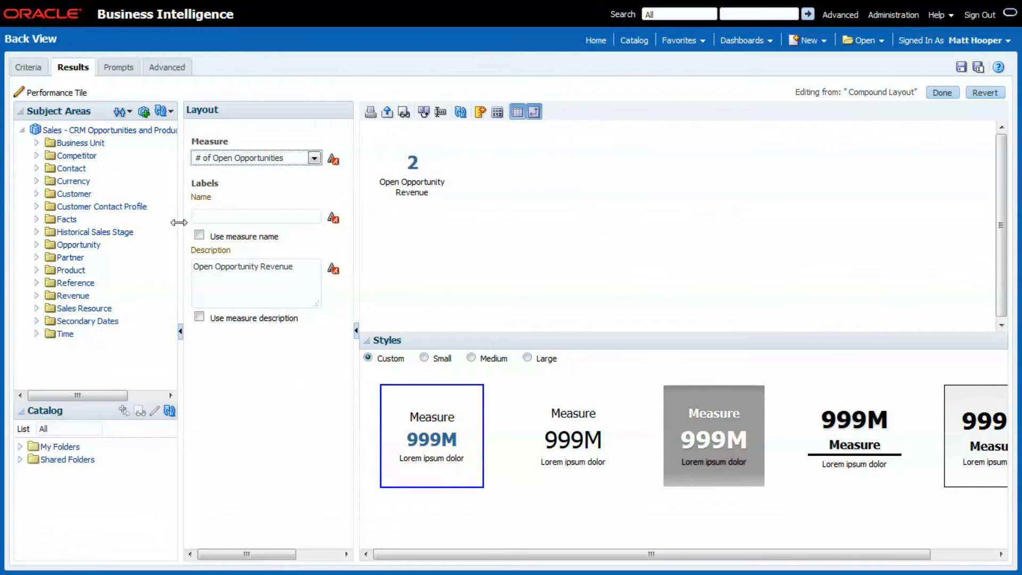
# Step: Change the performance tile's description label to "# Open Opportunities"
pyautogui.click(214, 267)
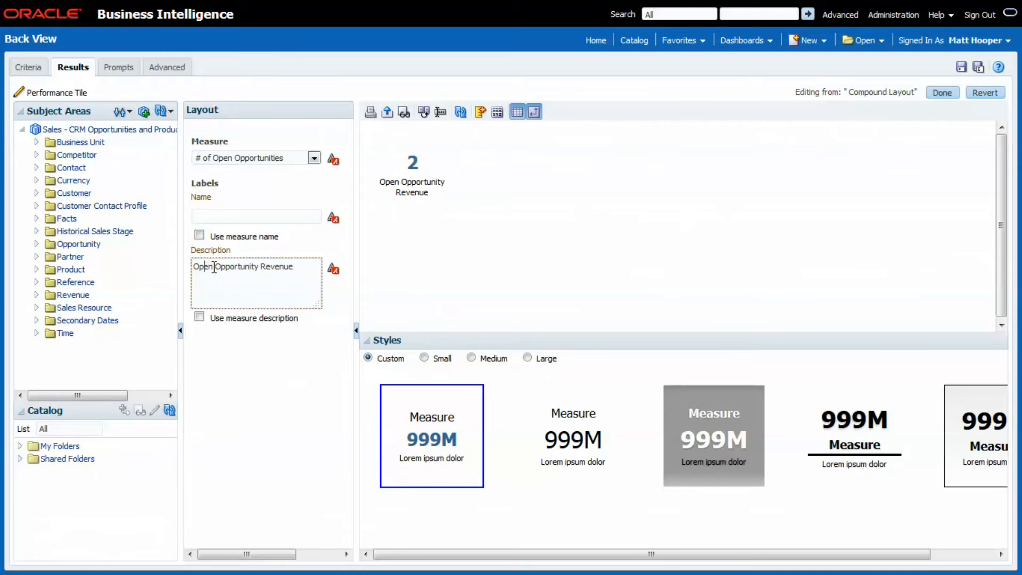
pyautogui.write('#')
pyautogui.press('End')
pyautogui.press('BackSpace')
pyautogui.press('BackSpace')
pyautogui.press('BackSpace')
pyautogui.press('BackSpace')
pyautogui.press('BackSpace')
pyautogui.press('BackSpace')
pyautogui.press('BackSpace')
pyautogui.press('BackSpace')
pyautogui.press('BackSpace')
pyautogui.write('ies')
pyautogui.click(539, 274)
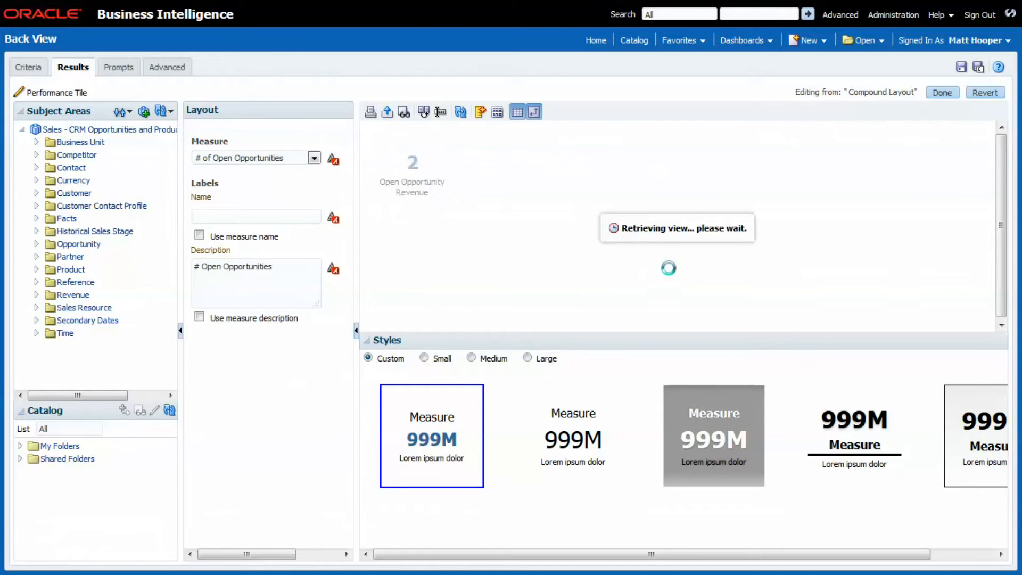
# Step: Finish editing the tile and save the Back View analysis
pyautogui.click(942, 93)
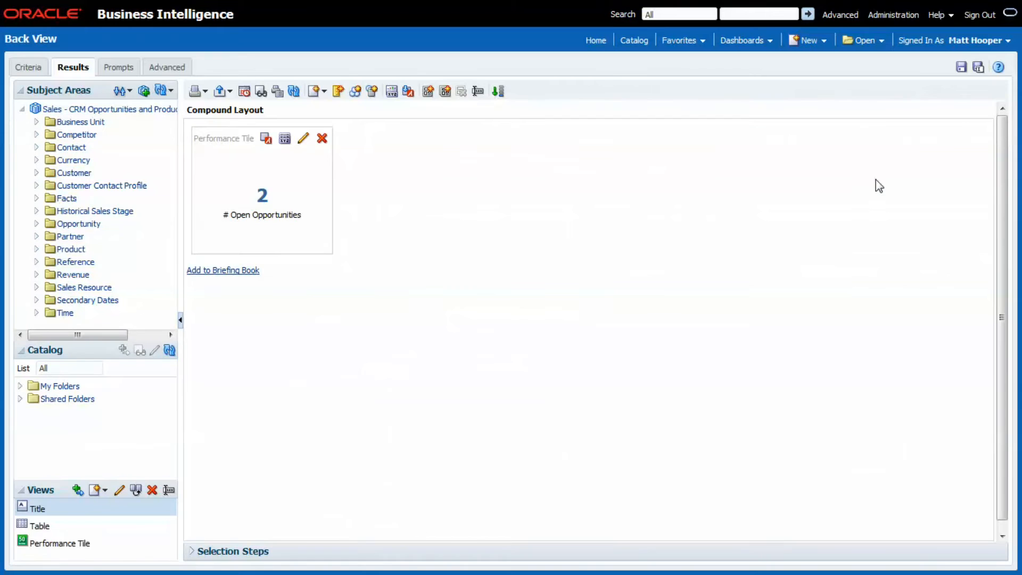
pyautogui.click(961, 67)
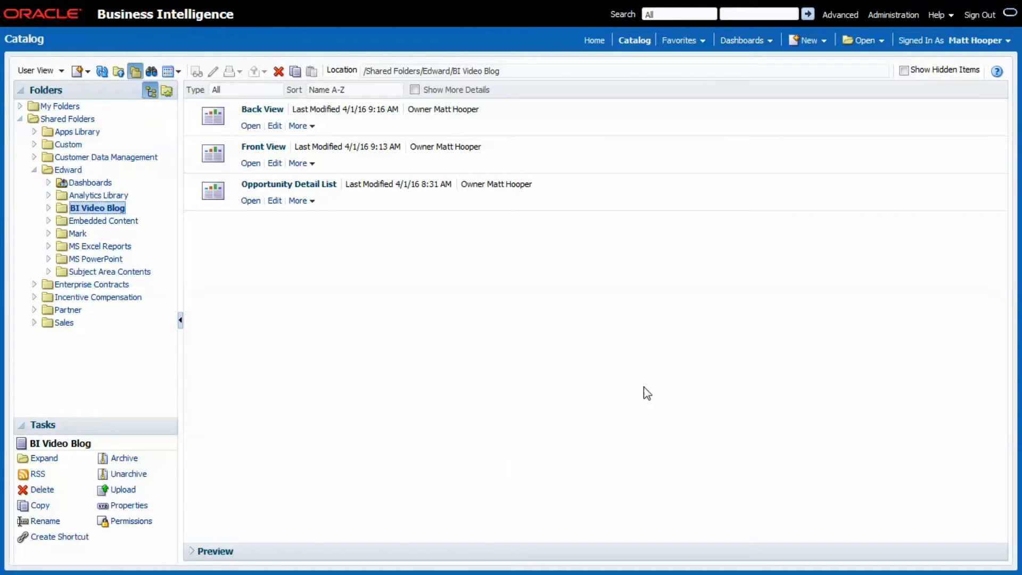
# Step: Copy the Opportunity Detail List analysis and paste the duplicate into the BI Video Blog folder
pyautogui.click(312, 202)
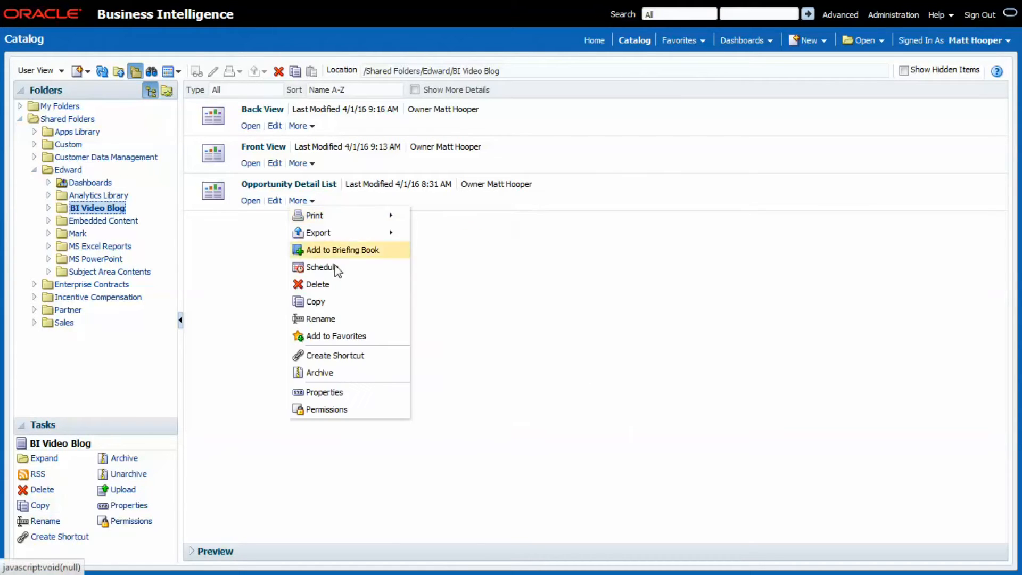
pyautogui.click(323, 301)
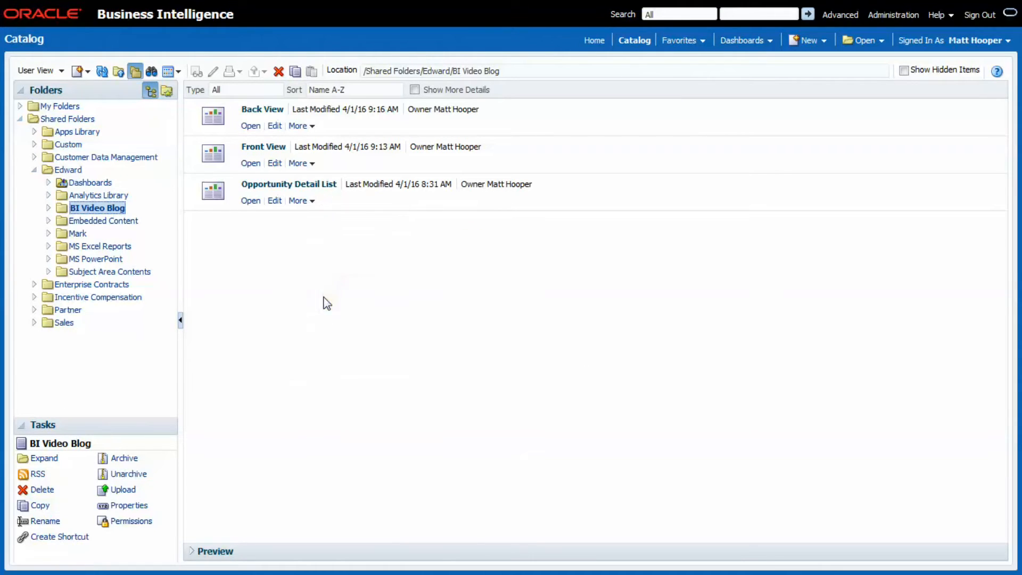
pyautogui.click(102, 196)
pyautogui.click(117, 209)
pyautogui.click(312, 71)
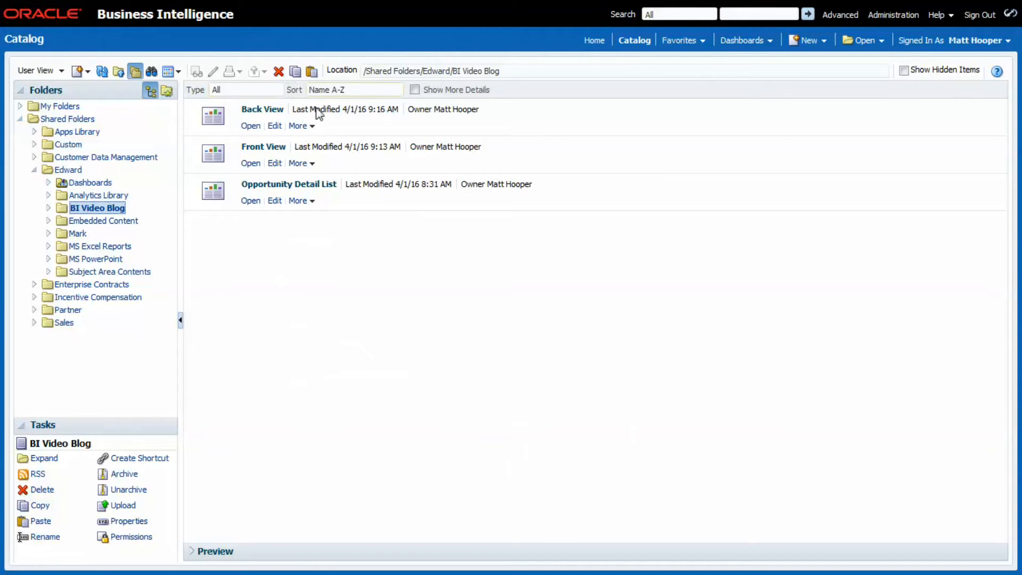
# Step: Rename the copy of Opportunity Detail List to Expanded View
pyautogui.click(300, 238)
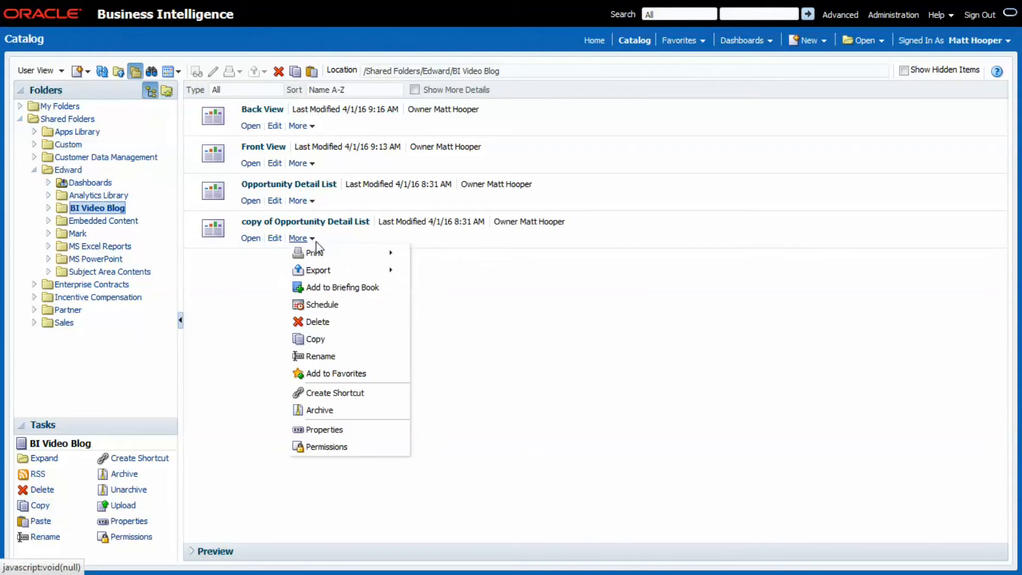
pyautogui.click(337, 356)
pyautogui.write('Expanded View')
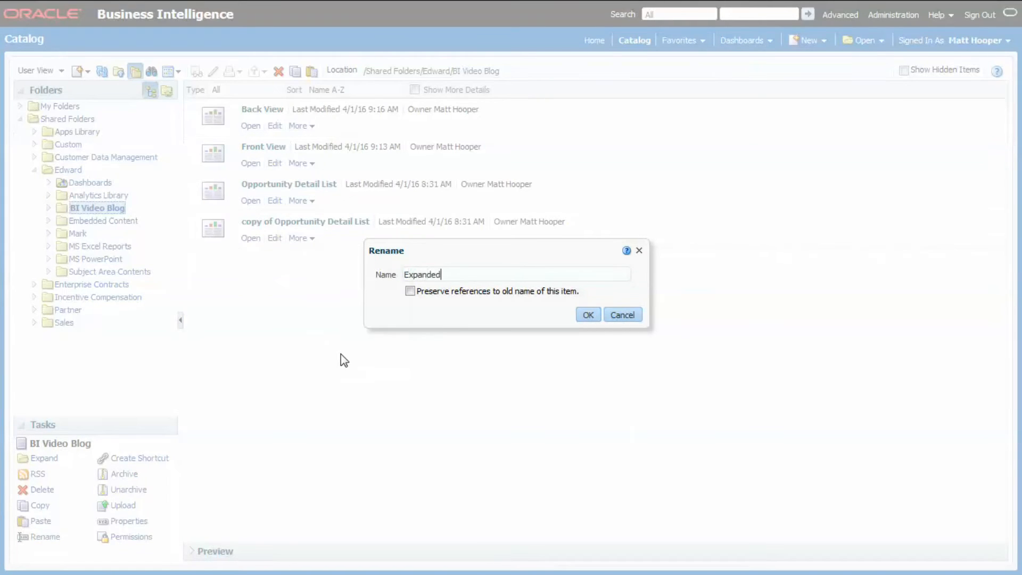
pyautogui.press('Return')
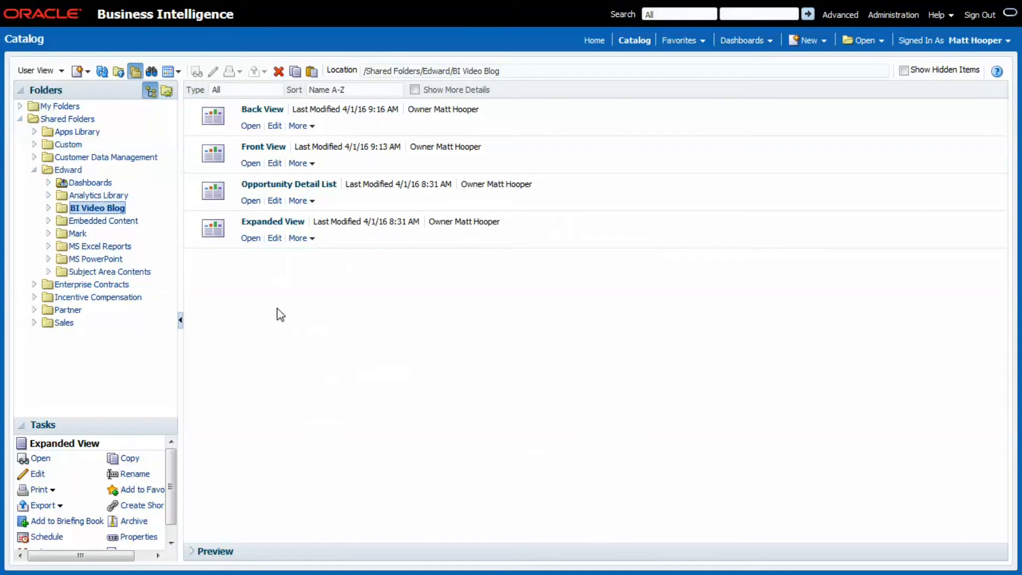
# Step: Add a stacked horizontal bar graph to the Expanded View analysis and remove the table and title views from its compound layout
pyautogui.click(274, 238)
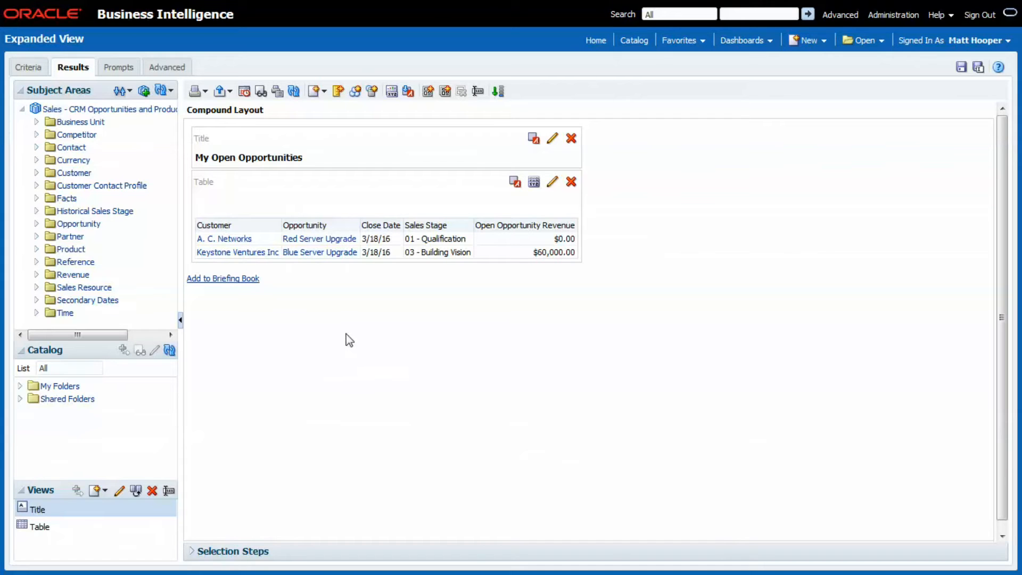
pyautogui.click(325, 90)
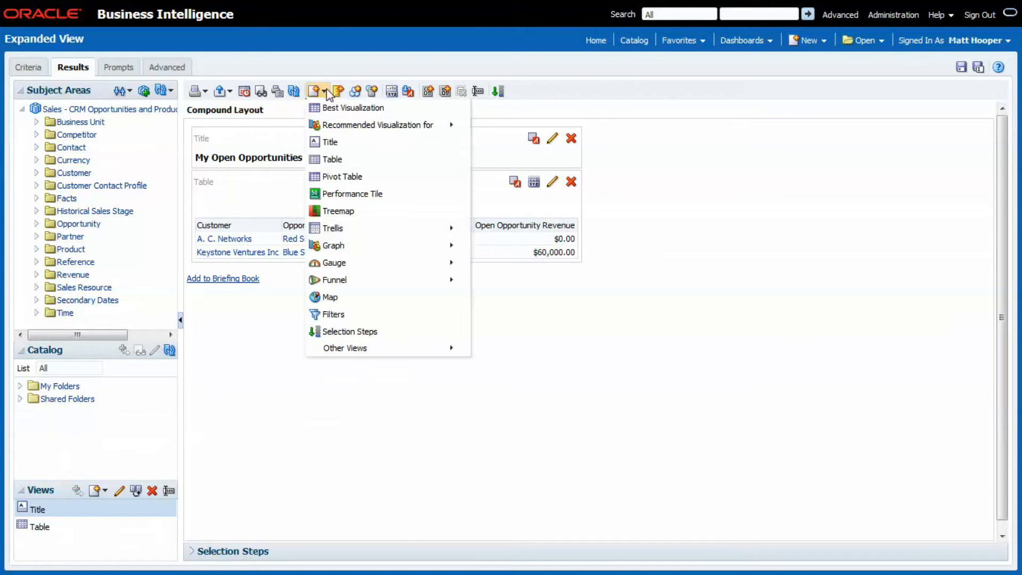
pyautogui.moveTo(367, 255)
pyautogui.moveTo(517, 248)
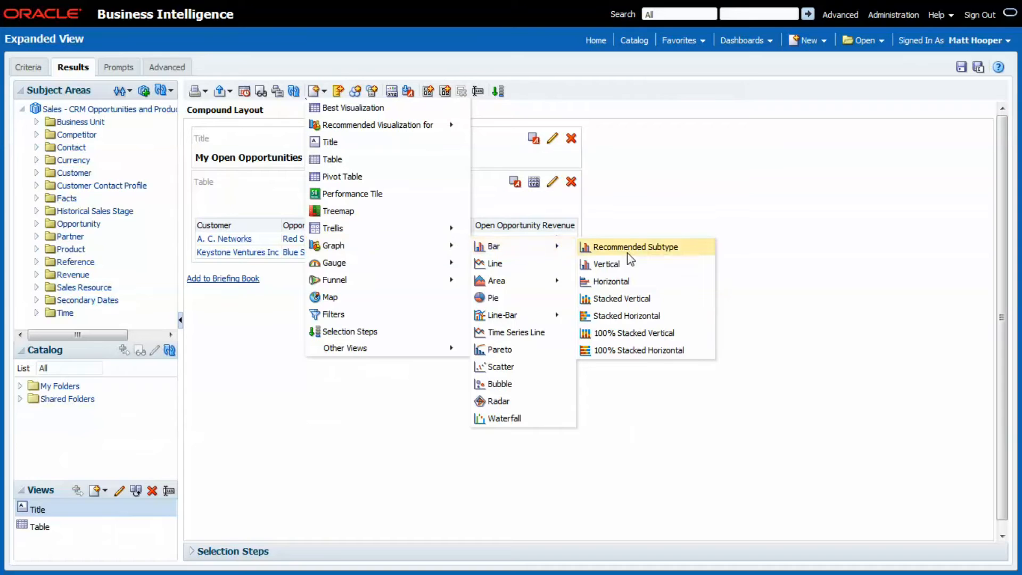
pyautogui.click(642, 316)
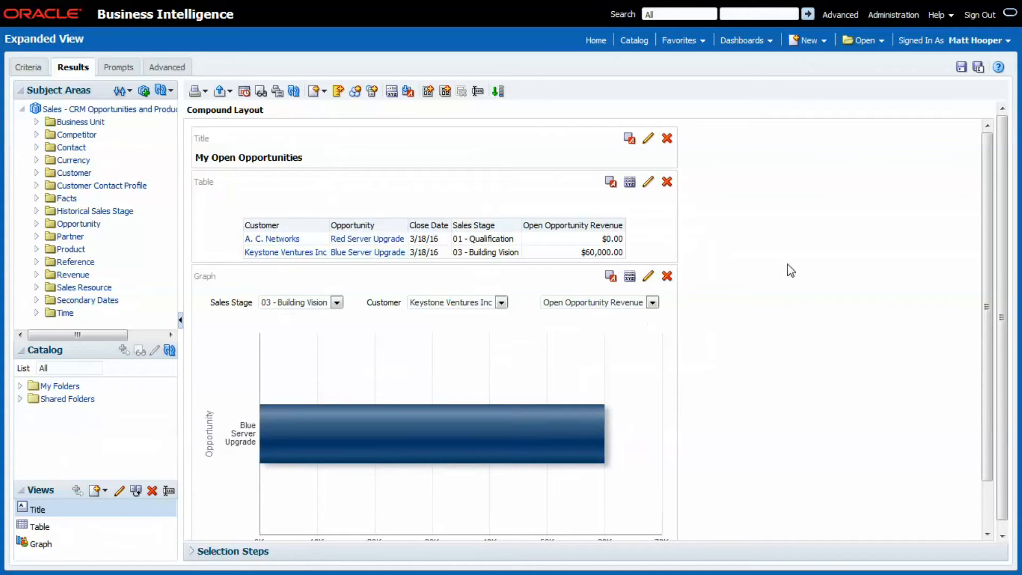
pyautogui.click(667, 182)
pyautogui.click(667, 138)
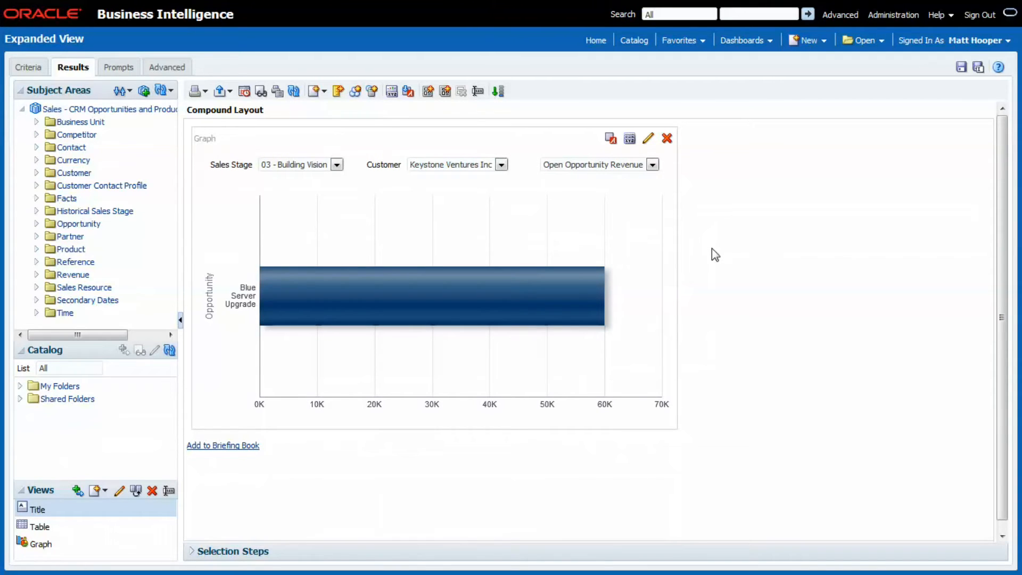
# Step: Set the graph's canvas width to 520 pixels and canvas height to 135 pixels
pyautogui.click(630, 138)
pyautogui.doubleClick(472, 205)
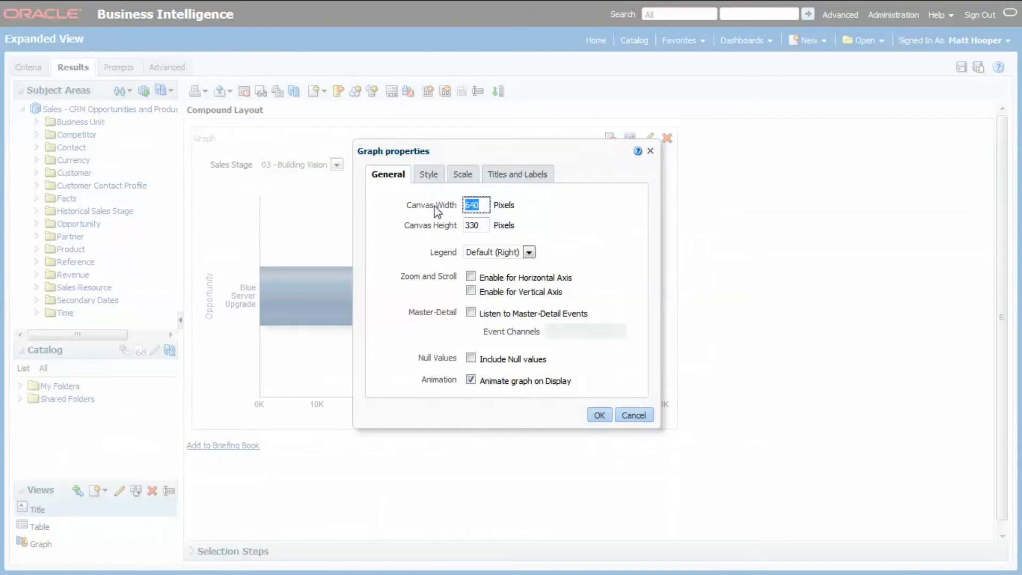
pyautogui.write('520')
pyautogui.press('Tab')
pyautogui.write('135')
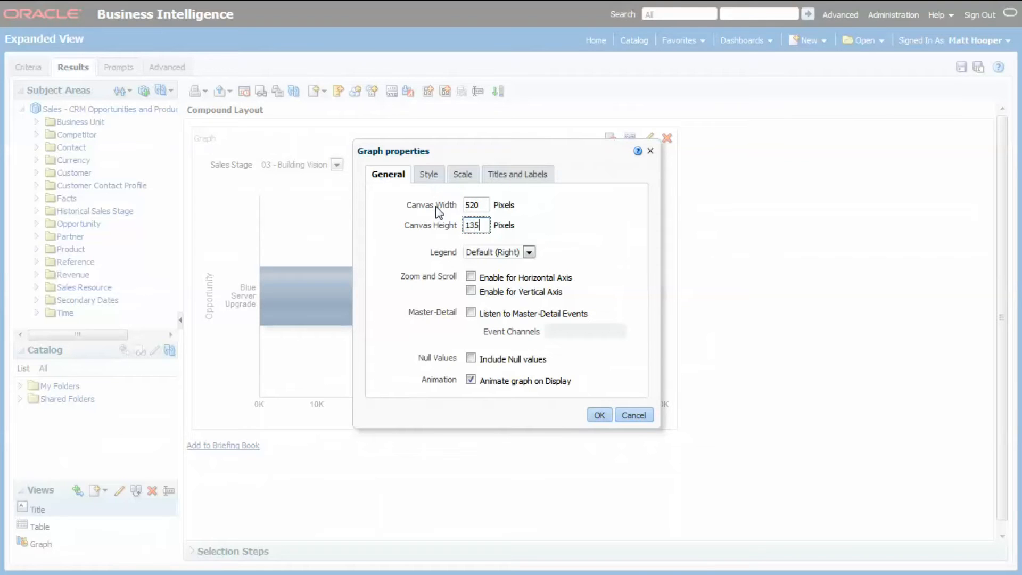
pyautogui.click(586, 225)
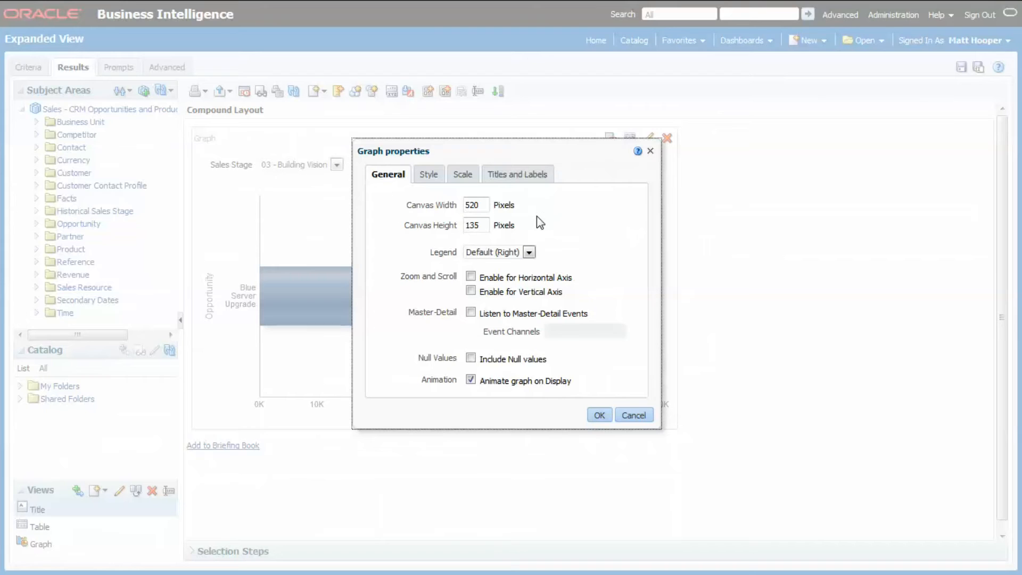
pyautogui.click(596, 415)
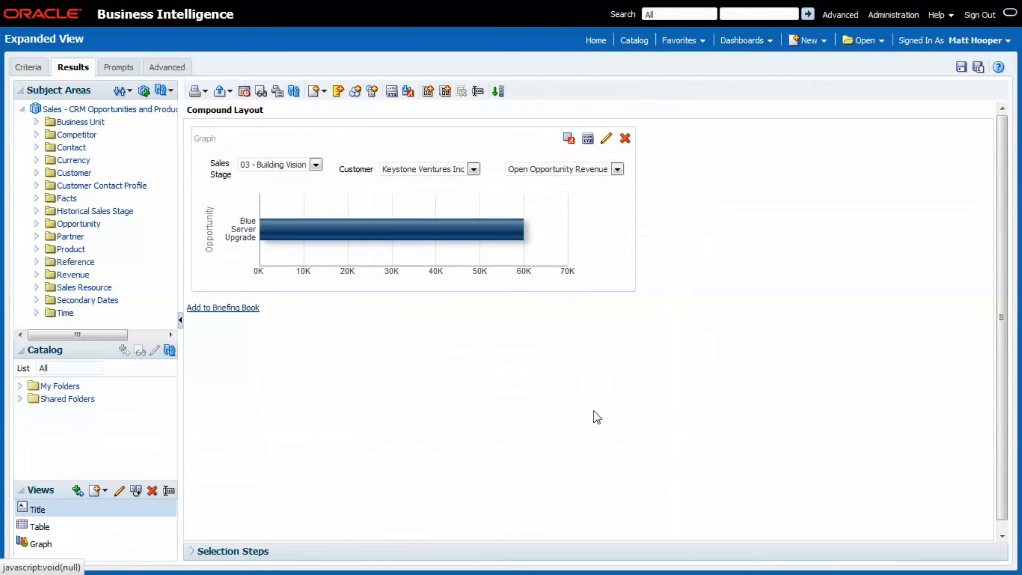
# Step: Edit the graph and exclude Customer, Customer Row ID, Opportunity, Opportunity ID, Close Date, Sales Stage and # of Open Opportunities from its layout
pyautogui.click(605, 139)
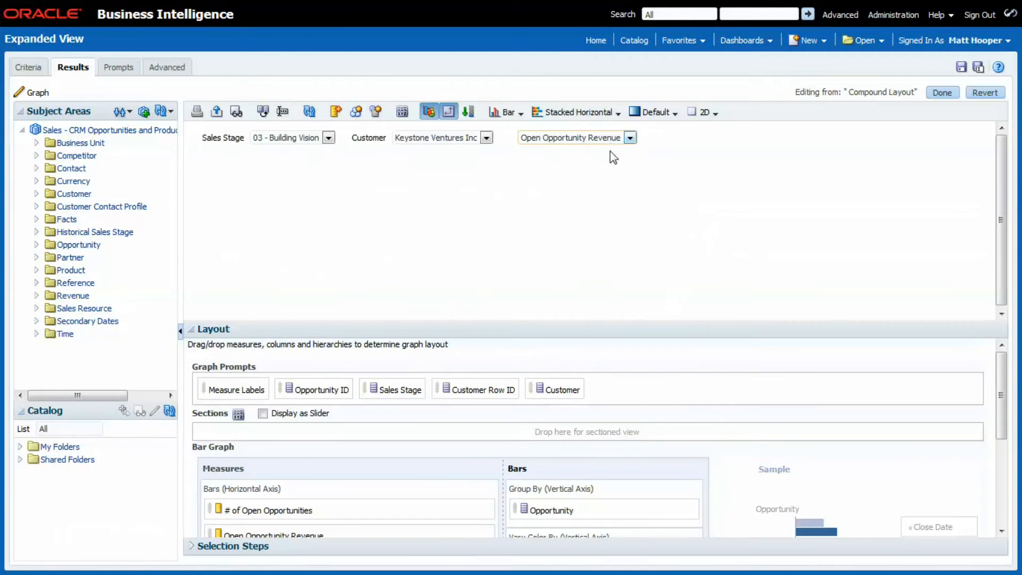
pyautogui.moveTo(619, 342); pyautogui.dragTo(619, 217)
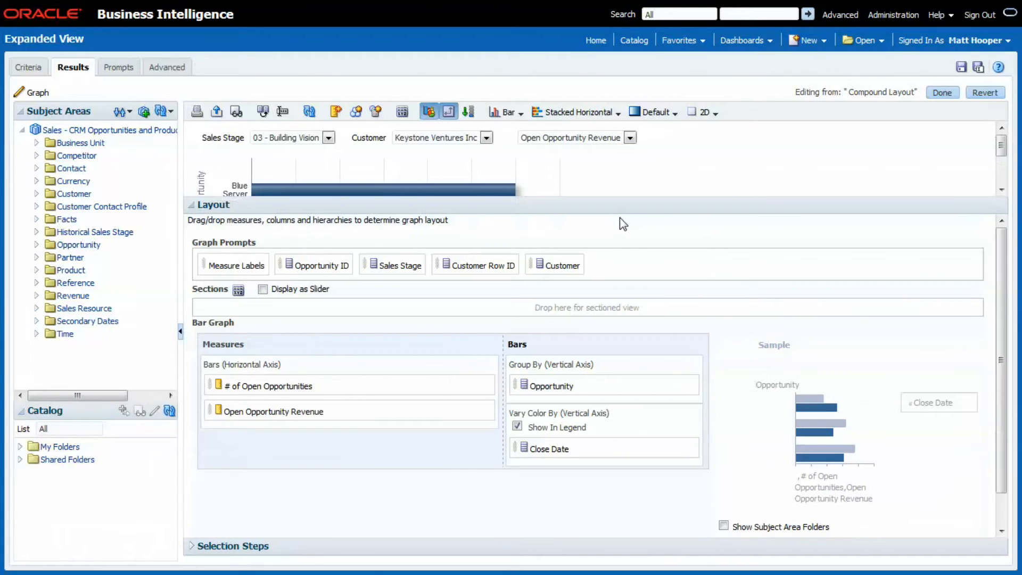
pyautogui.moveTo(304, 265); pyautogui.dragTo(311, 530)
pyautogui.moveTo(314, 233); pyautogui.dragTo(319, 527)
pyautogui.moveTo(335, 215); pyautogui.dragTo(416, 525)
pyautogui.moveTo(313, 337); pyautogui.dragTo(575, 522)
pyautogui.moveTo(540, 408); pyautogui.dragTo(650, 522)
pyautogui.moveTo(567, 349); pyautogui.dragTo(354, 522)
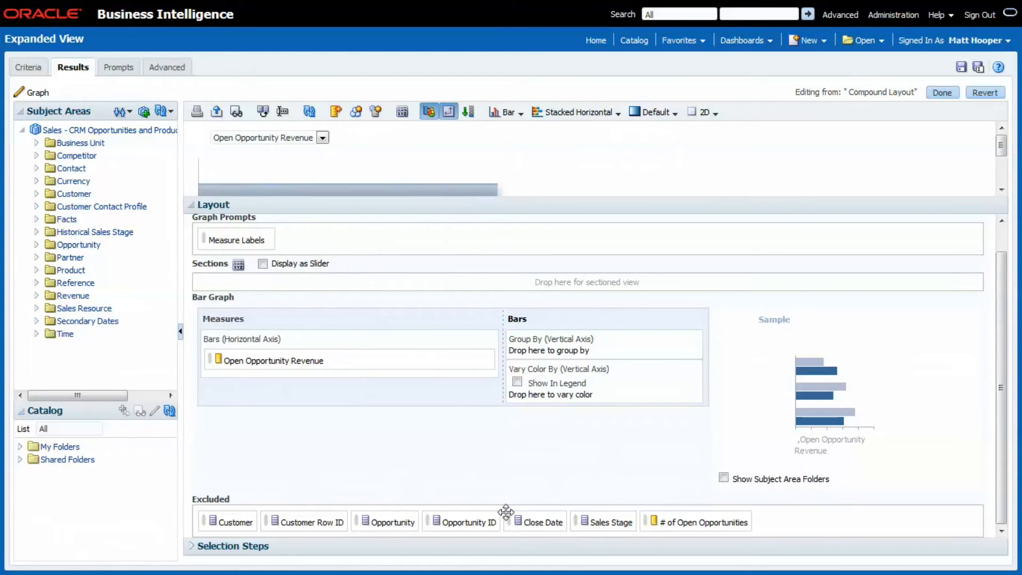
# Step: Vary the bar color by Sales Stage and group the bars by Measure Labels on the vertical axis
pyautogui.moveTo(612, 522); pyautogui.dragTo(617, 371)
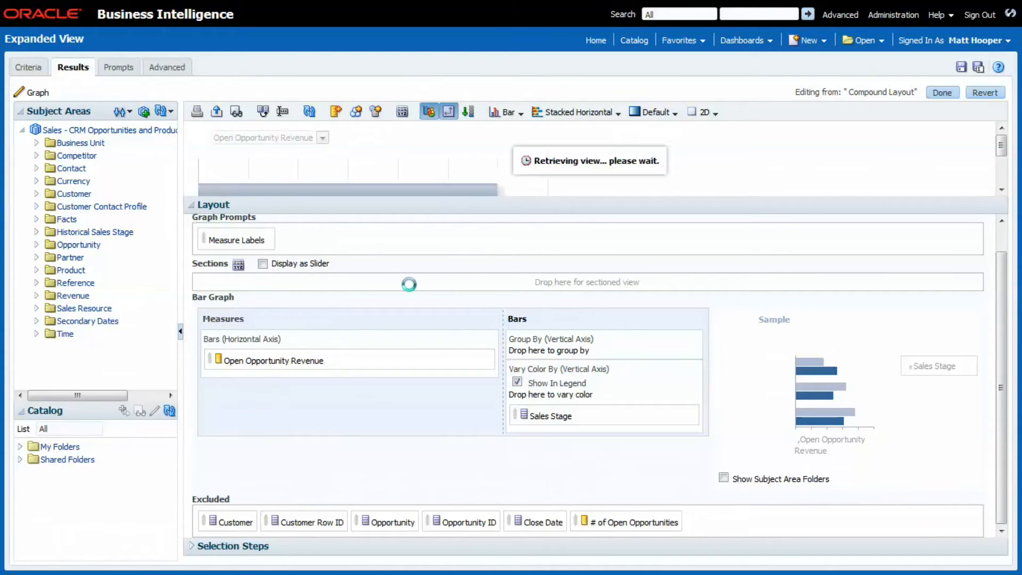
pyautogui.moveTo(231, 237); pyautogui.dragTo(592, 373)
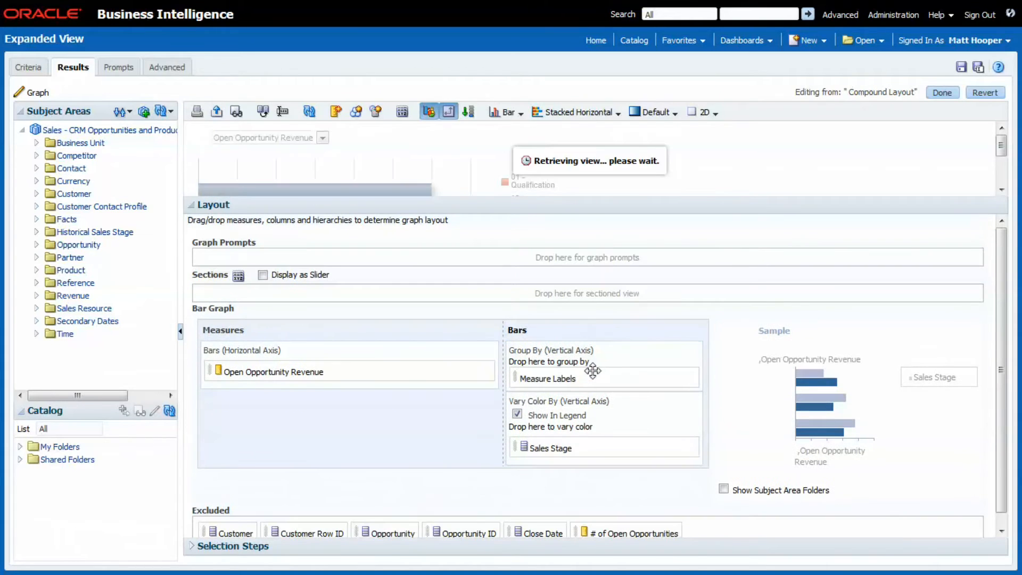
pyautogui.moveTo(571, 212); pyautogui.dragTo(583, 377)
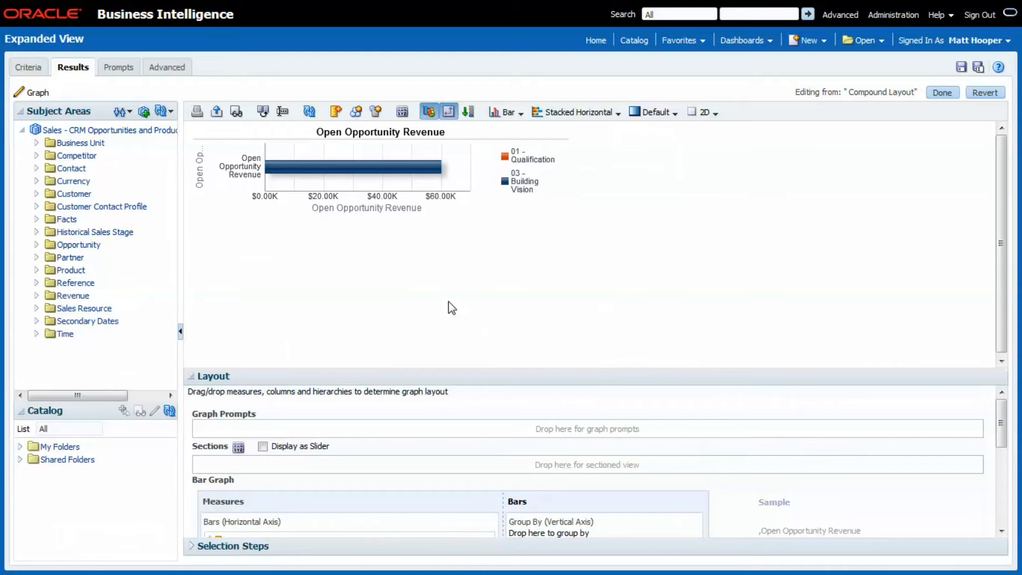
# Step: Stop using measure and column names as the graph title and axis titles, and save the Expanded View analysis
pyautogui.click(402, 112)
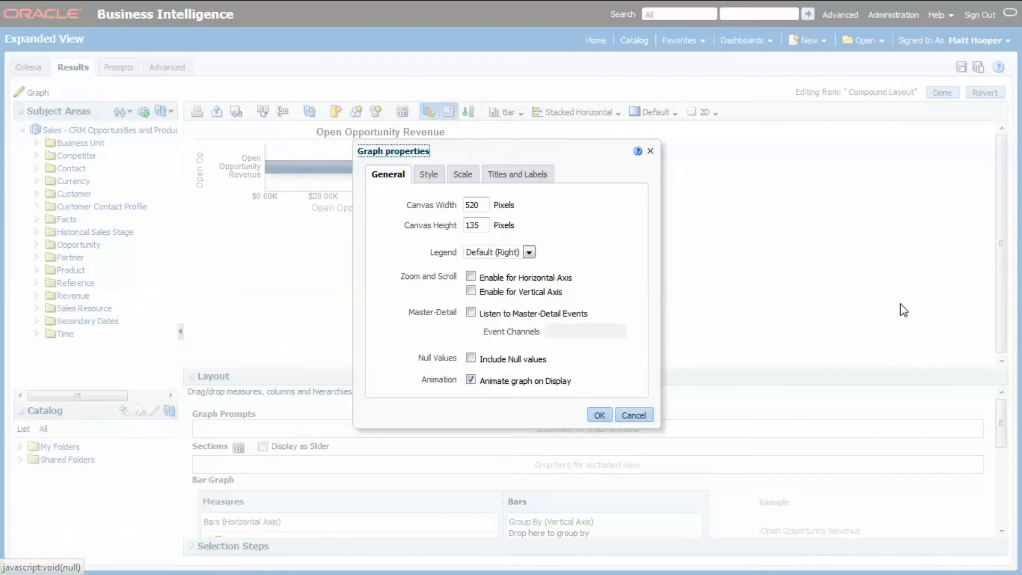
pyautogui.moveTo(532, 150); pyautogui.dragTo(809, 159)
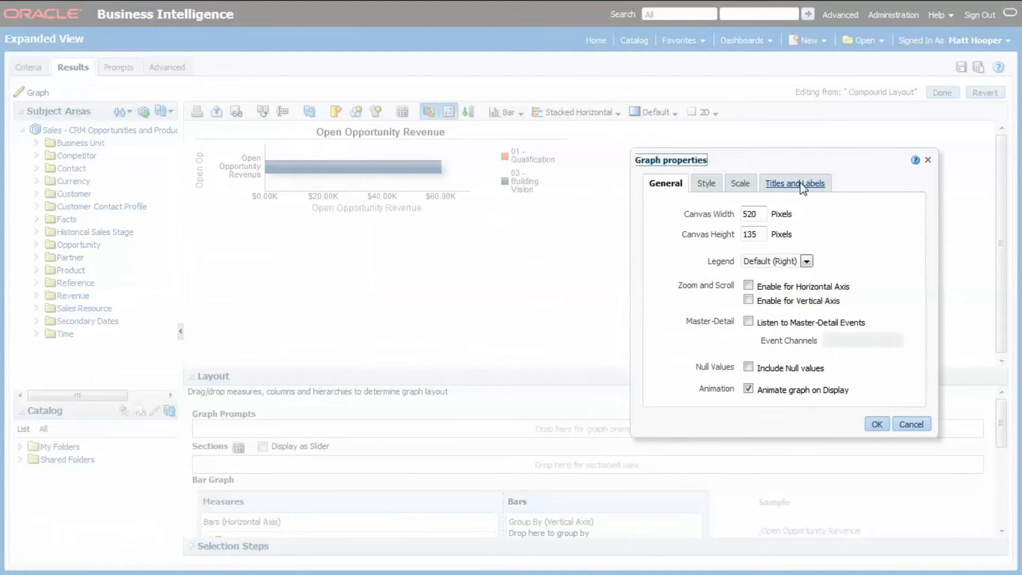
pyautogui.click(797, 183)
pyautogui.click(748, 247)
pyautogui.click(749, 294)
pyautogui.click(749, 323)
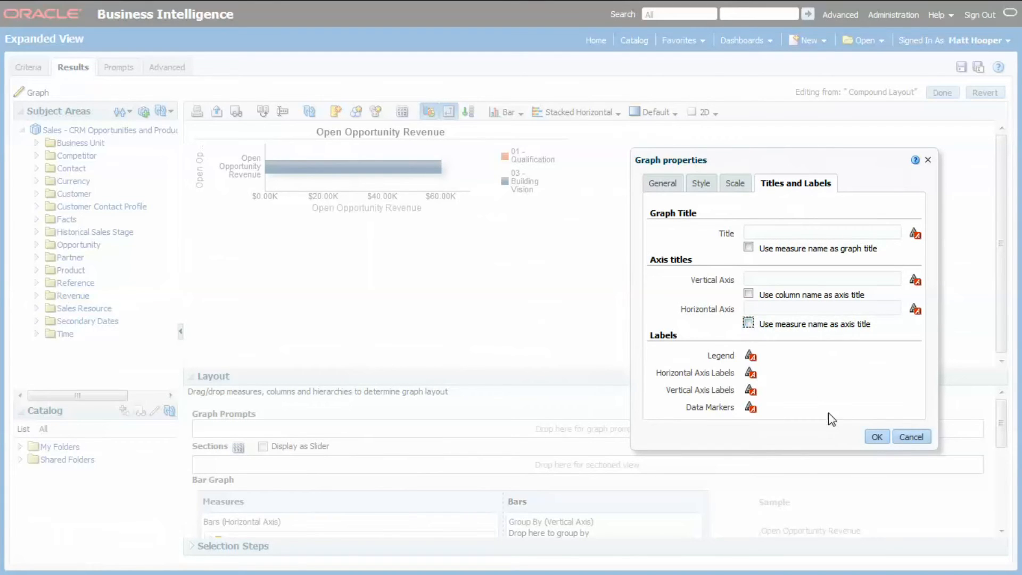
pyautogui.click(877, 436)
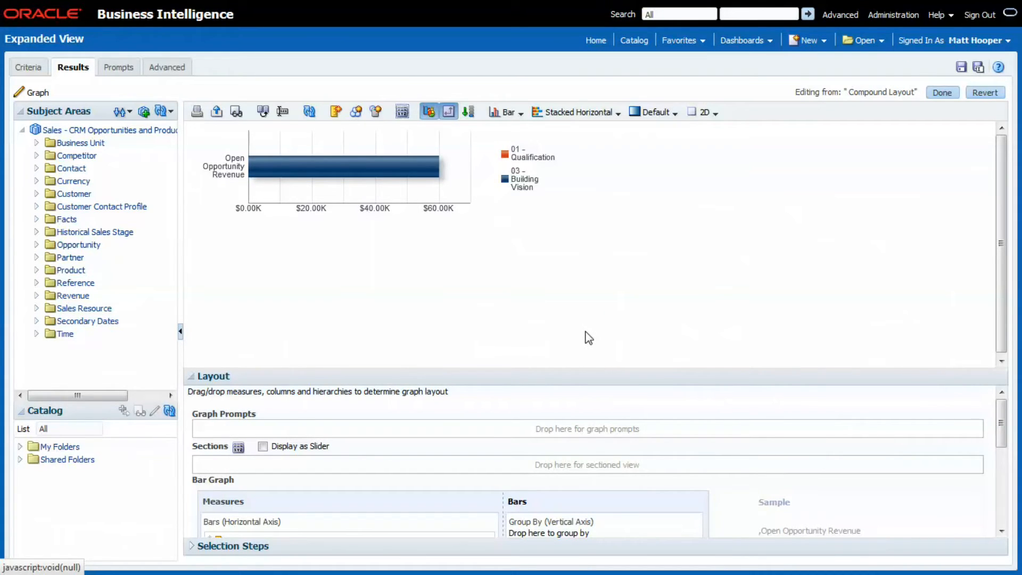
pyautogui.click(941, 94)
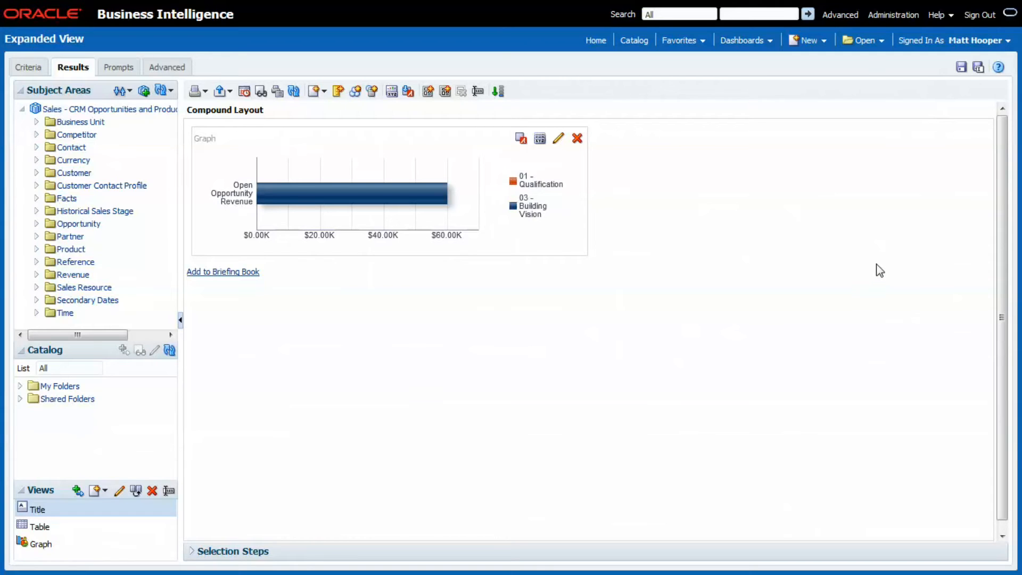
pyautogui.click(962, 66)
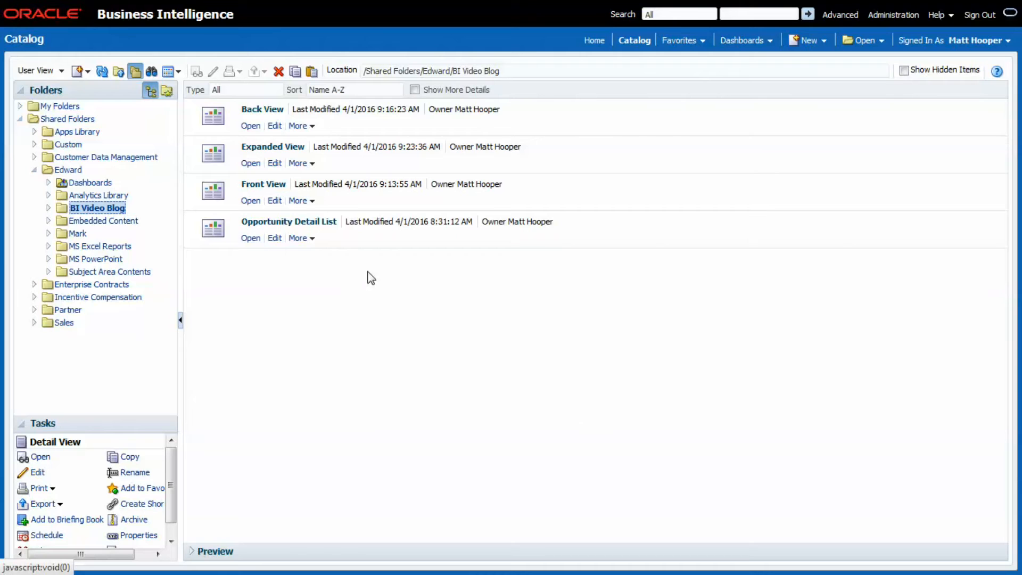
# Step: Copy the Opportunity Detail List analysis and paste the duplicate into the BI Video Blog folder
pyautogui.click(311, 239)
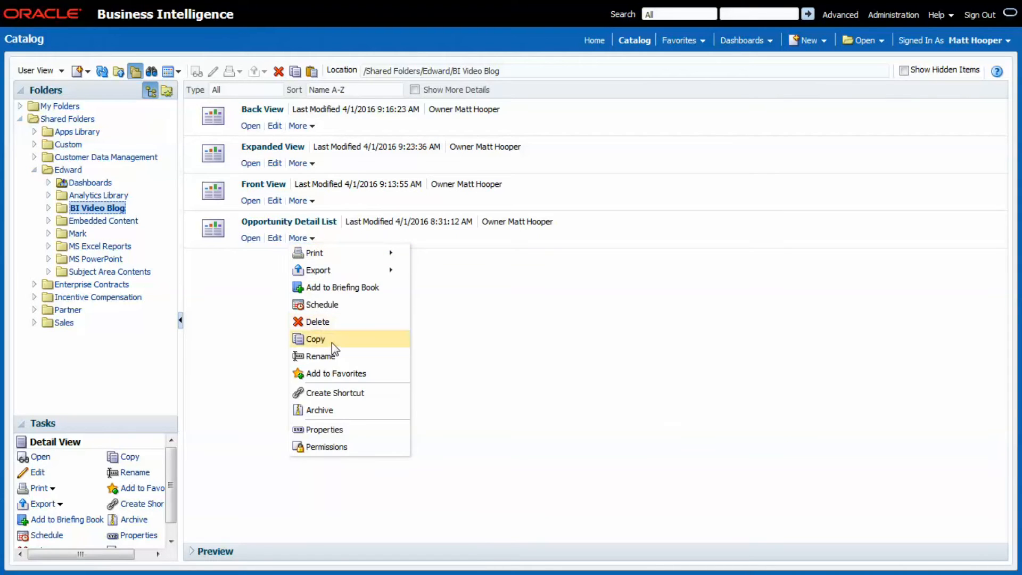
pyautogui.click(330, 341)
pyautogui.click(120, 197)
pyautogui.click(111, 209)
pyautogui.click(317, 74)
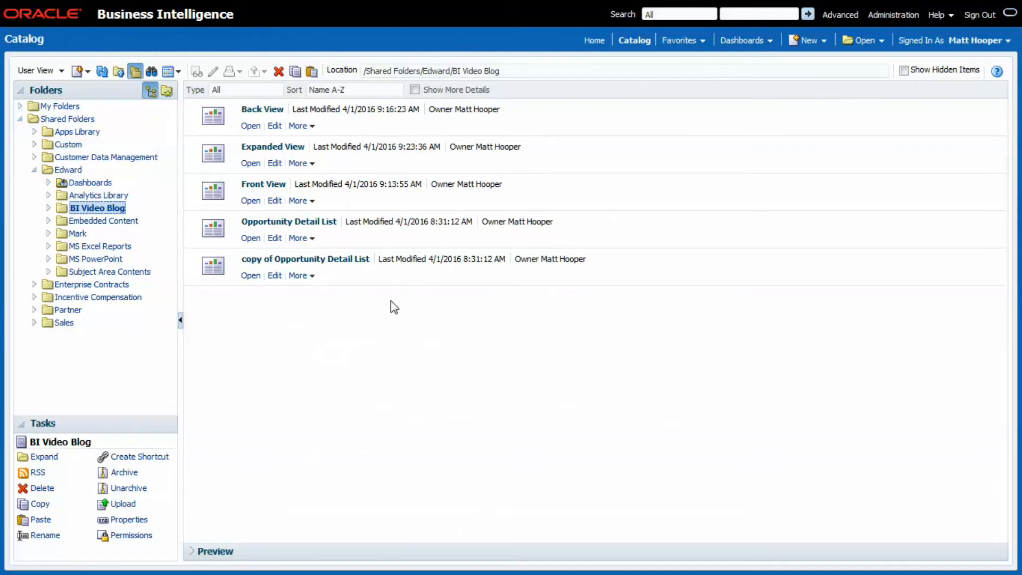
# Step: Rename the copy of Opportunity Detail List as Detail View
pyautogui.click(309, 276)
pyautogui.click(334, 393)
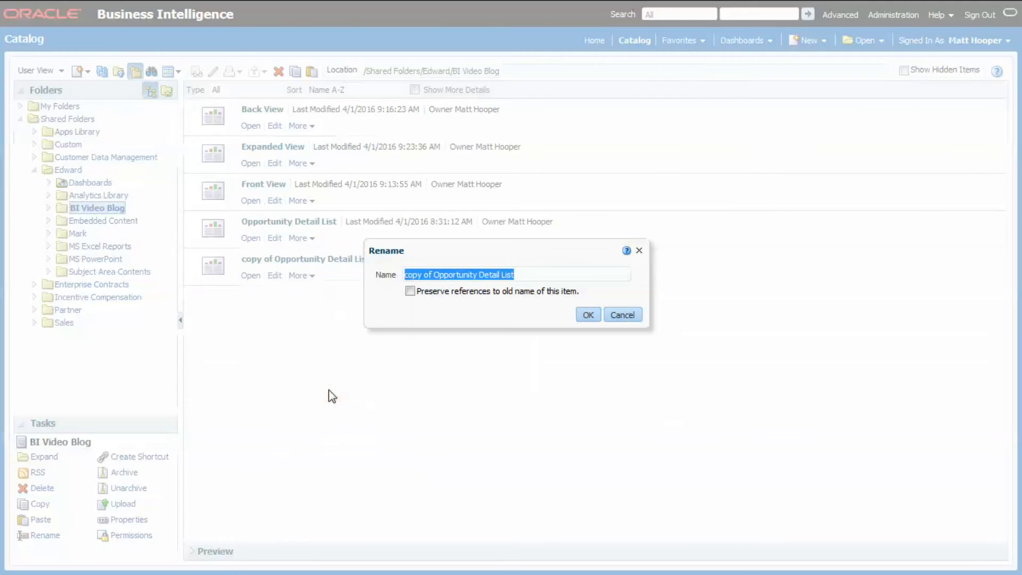
pyautogui.write('Detail View')
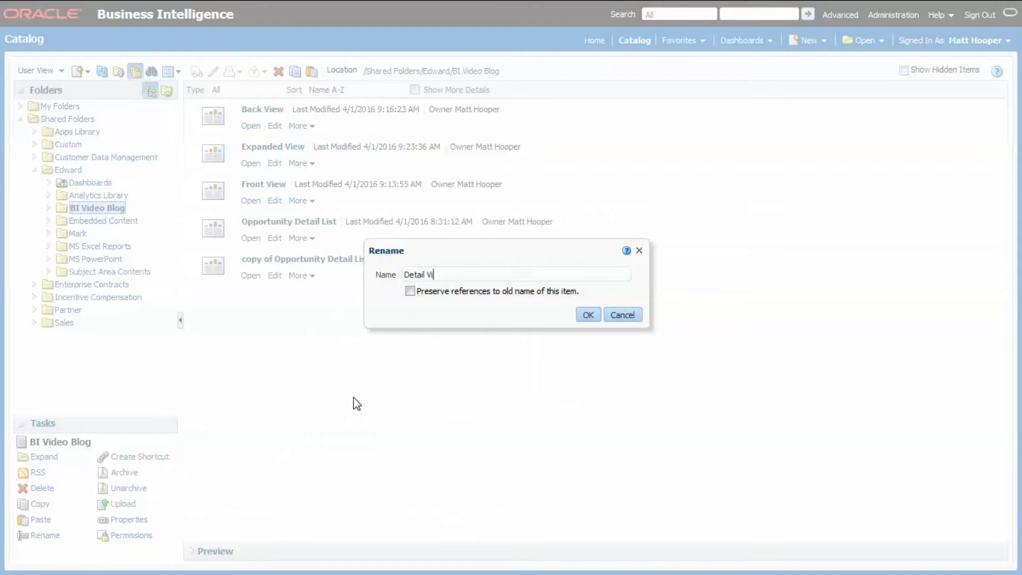
pyautogui.click(584, 316)
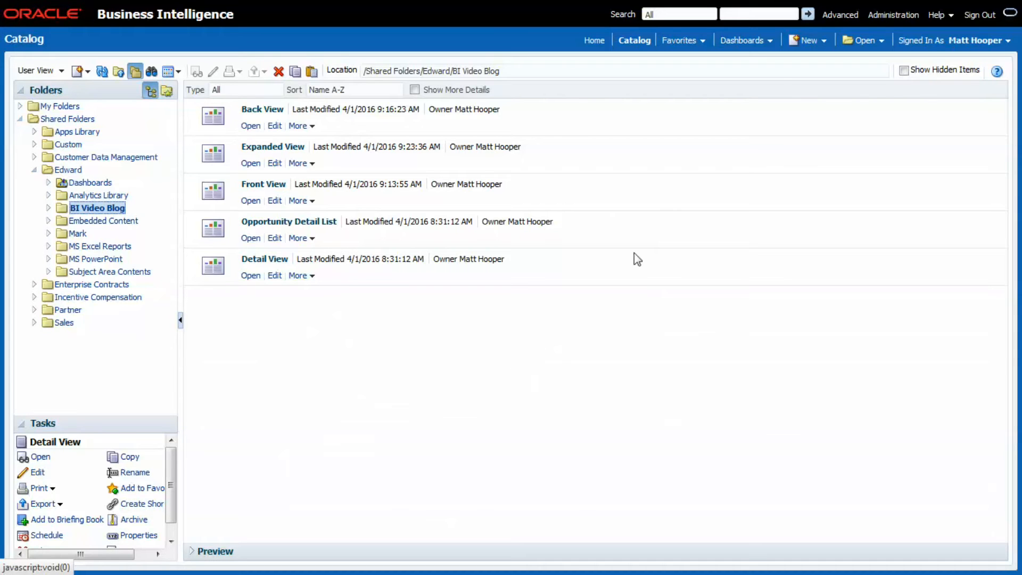
# Step: Create a new dashboard named Opportunity Infolet Detail Dashboard, with content added now
pyautogui.click(807, 41)
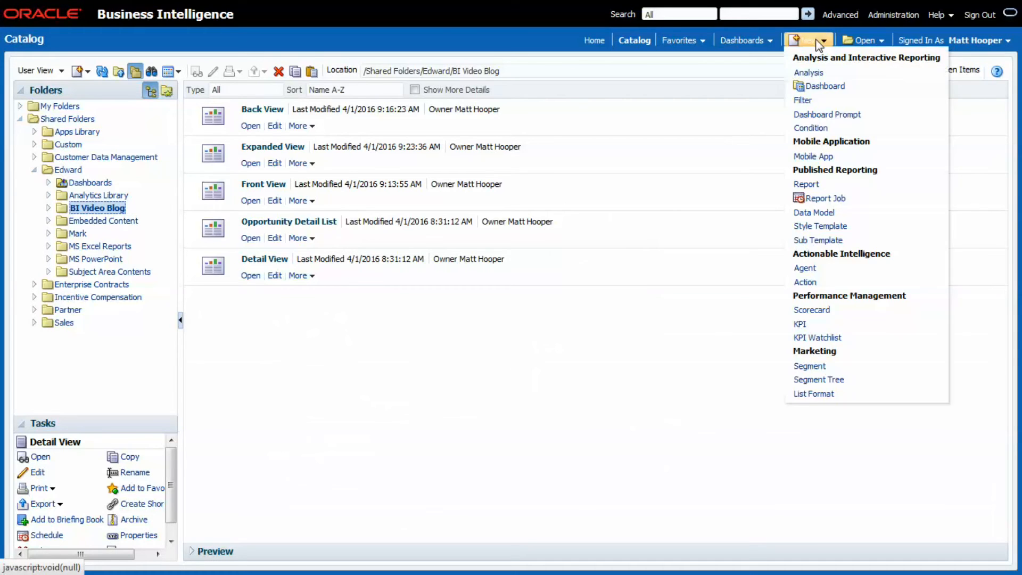
pyautogui.click(825, 87)
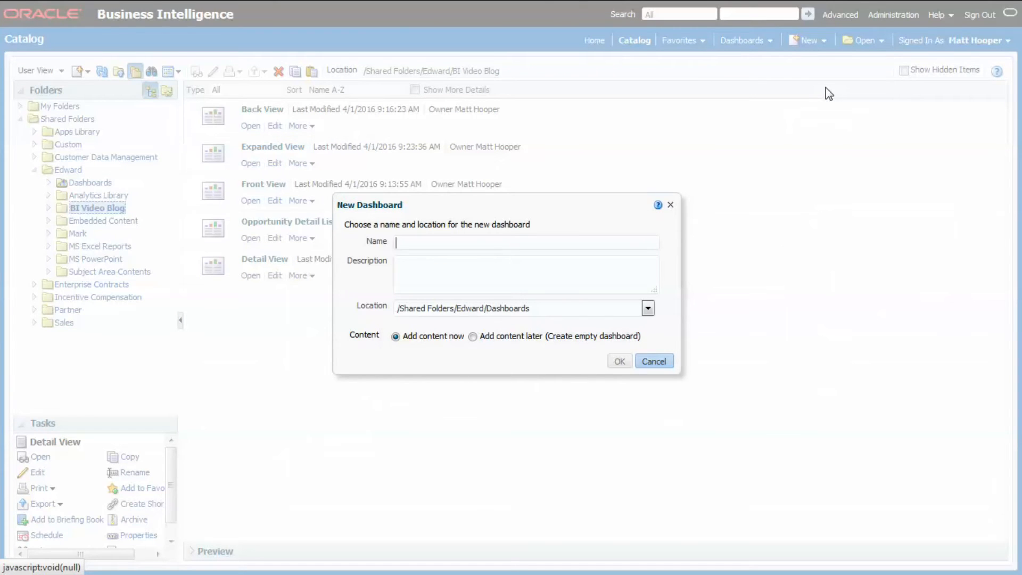
pyautogui.write('Opportun')
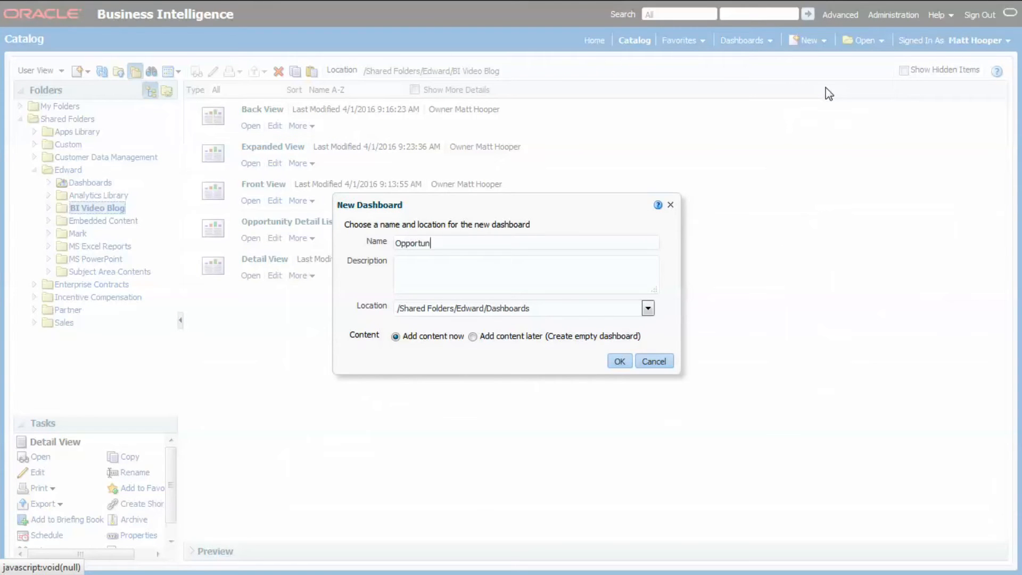
pyautogui.write('ity Infolet Detail Dashboard')
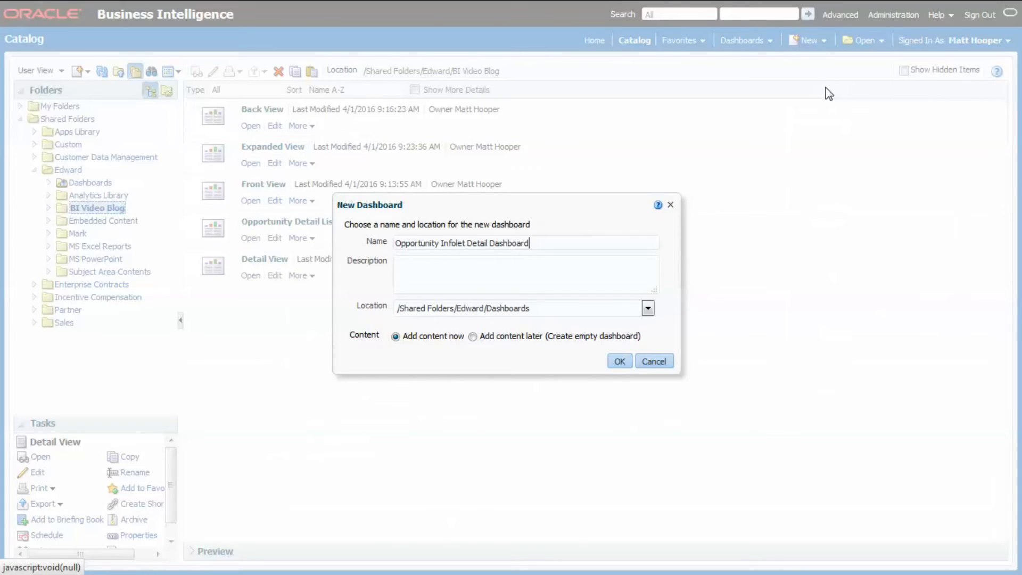
pyautogui.press('Return')
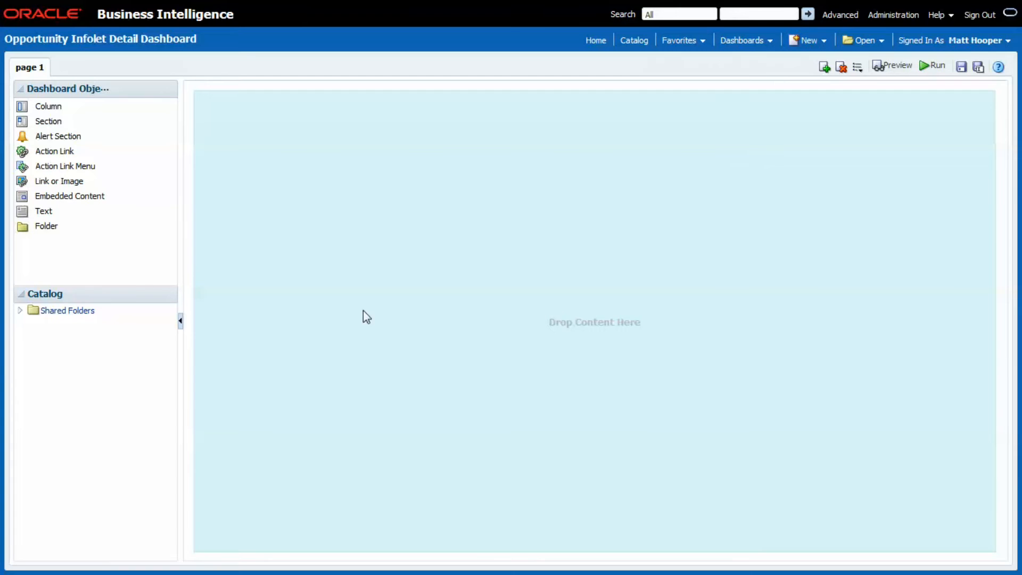
# Step: Place the Detail View analysis from the BI Video Blog folder on page 1 of the dashboard
pyautogui.click(21, 310)
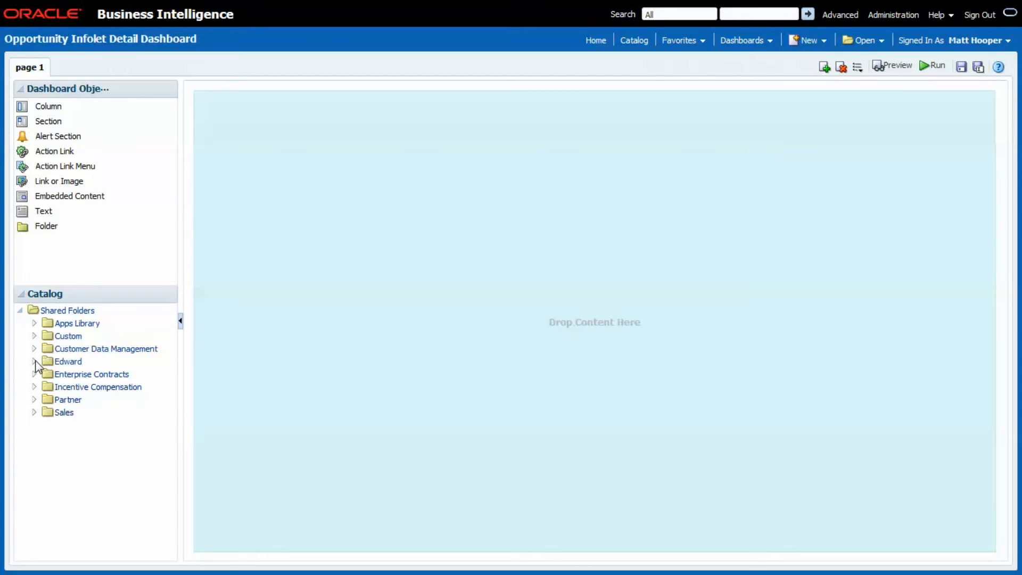
pyautogui.click(34, 362)
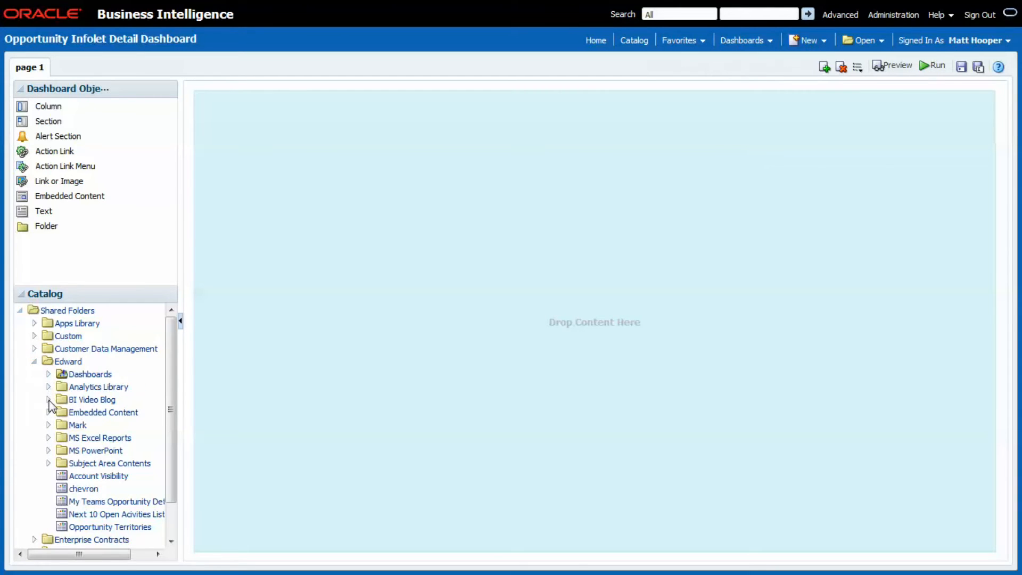
pyautogui.click(48, 400)
pyautogui.moveTo(103, 426); pyautogui.dragTo(652, 350)
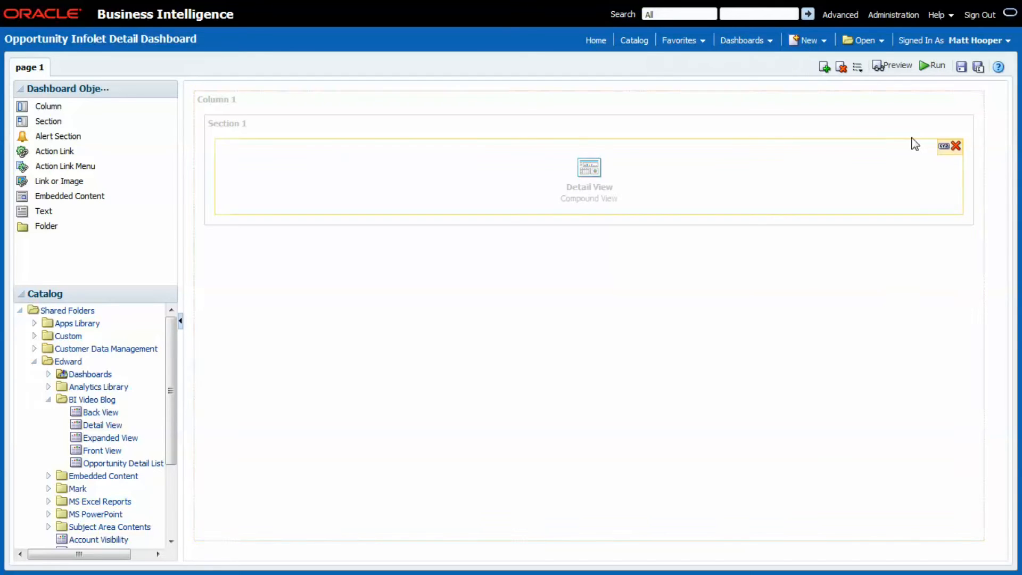
# Step: Create a new dashboard prompt based on the Sales - CRM Opportunities and Products Real Time subject area
pyautogui.click(813, 42)
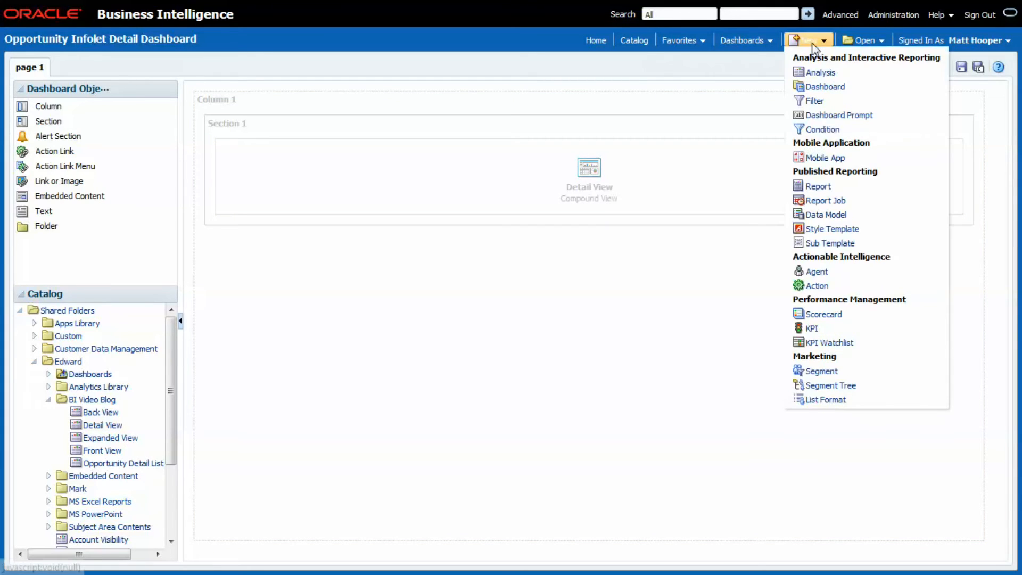
pyautogui.click(833, 115)
pyautogui.moveTo(1000, 137); pyautogui.dragTo(1001, 282)
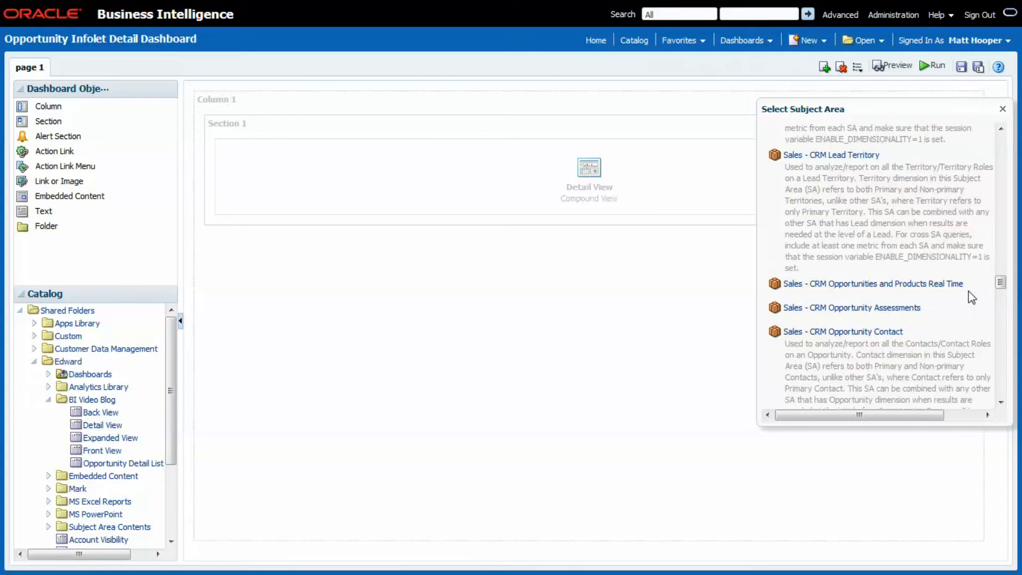
pyautogui.click(954, 283)
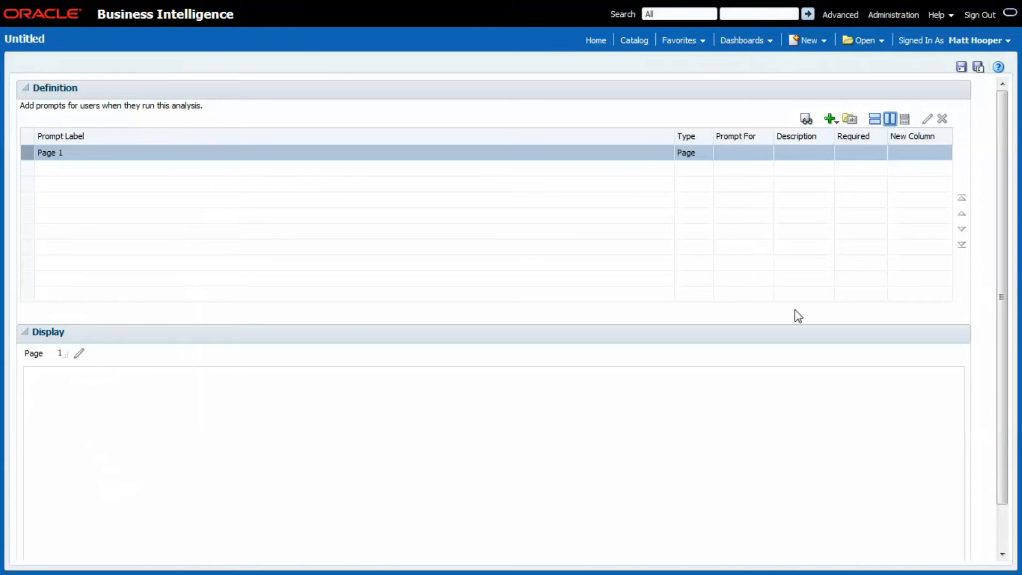
# Step: Add a column prompt for Status Name from the Opportunity folder
pyautogui.click(831, 118)
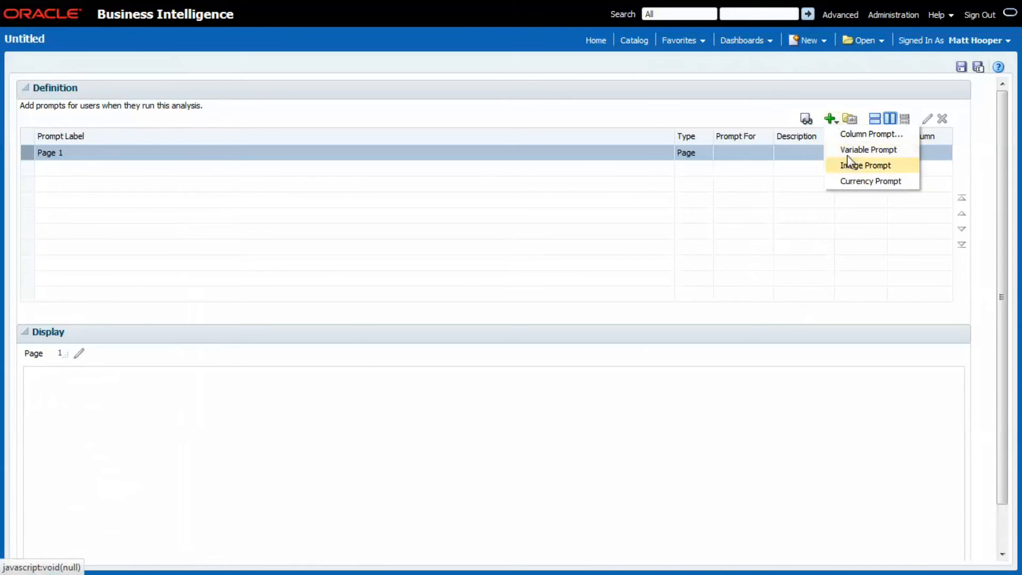
pyautogui.click(855, 134)
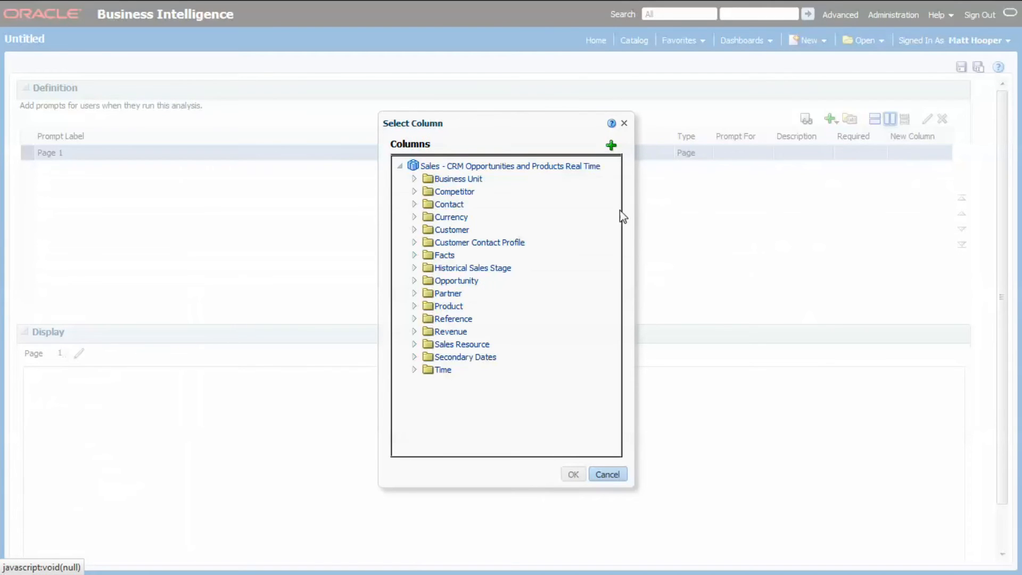
pyautogui.click(414, 281)
pyautogui.moveTo(614, 213); pyautogui.dragTo(624, 420)
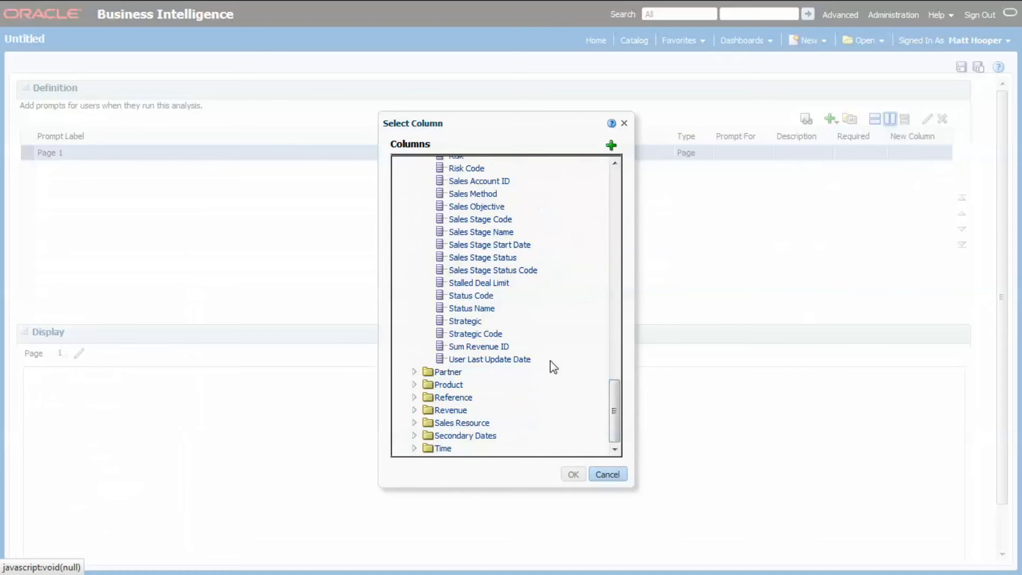
pyautogui.doubleClick(475, 309)
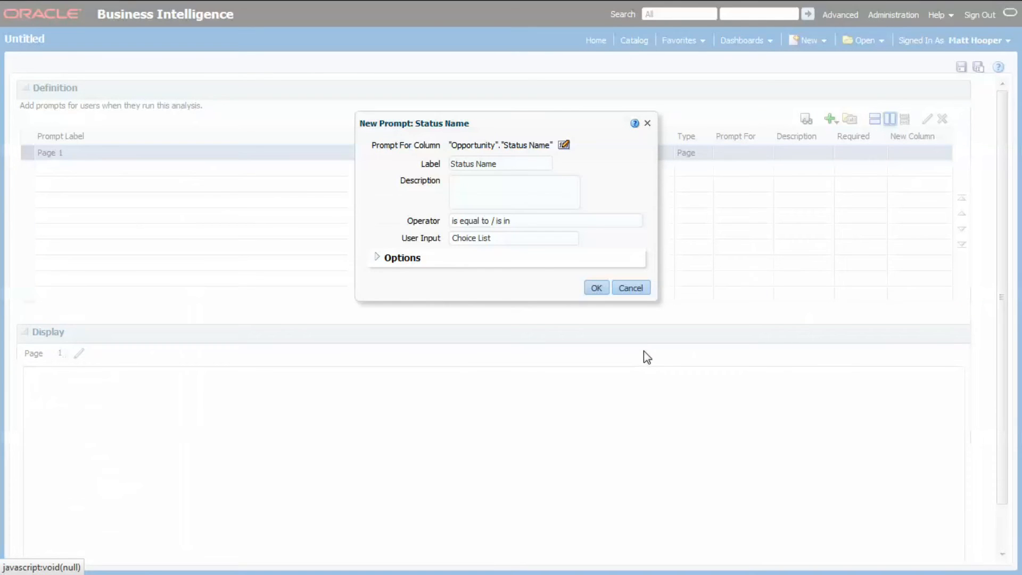
# Step: Label the prompt Status, and set its choice list to include "All Column Values" and limit values by All Prompts
pyautogui.press('BackSpace')
pyautogui.press('BackSpace')
pyautogui.press('BackSpace')
pyautogui.press('BackSpace')
pyautogui.press('BackSpace')
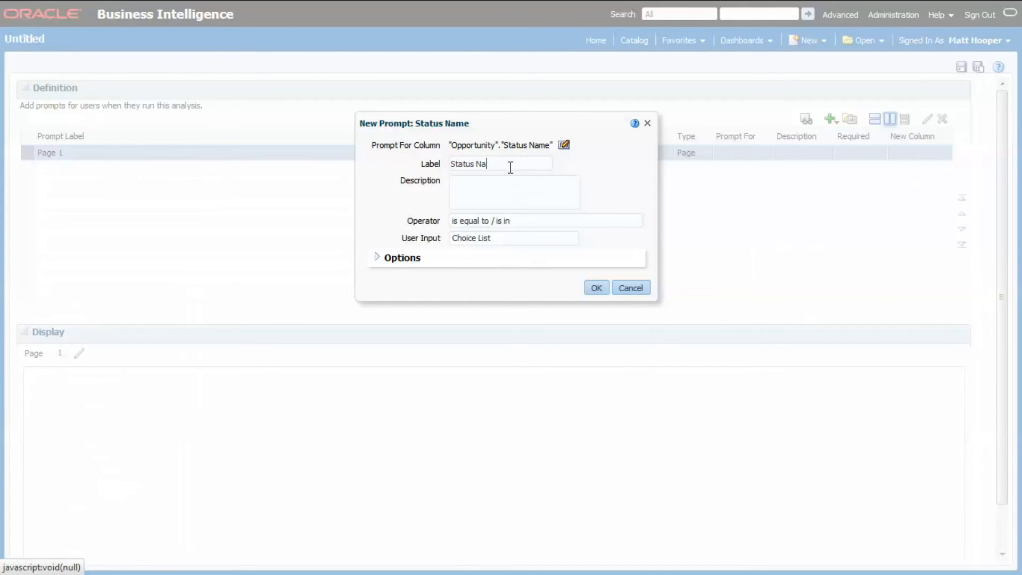
pyautogui.click(375, 258)
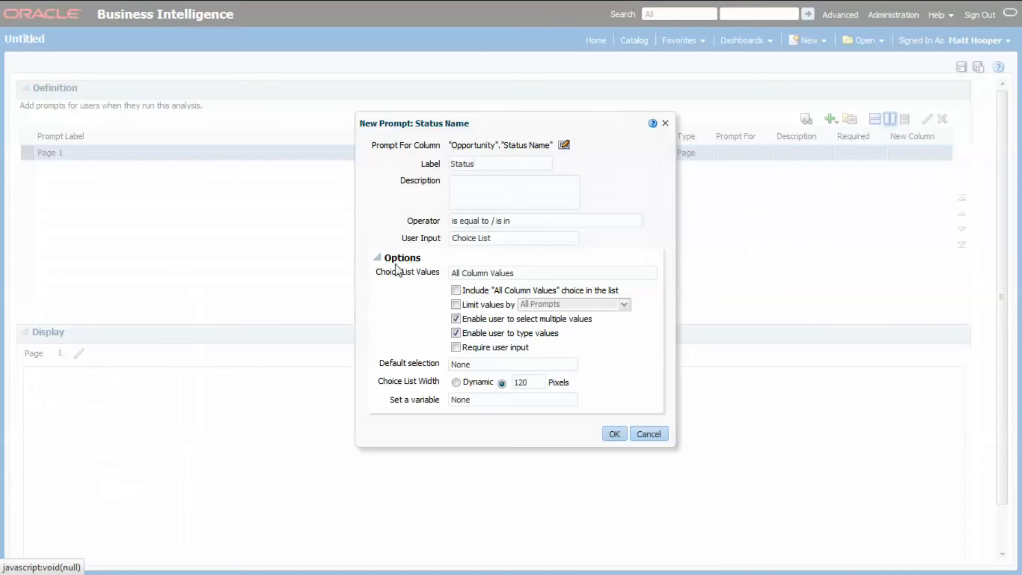
pyautogui.click(456, 304)
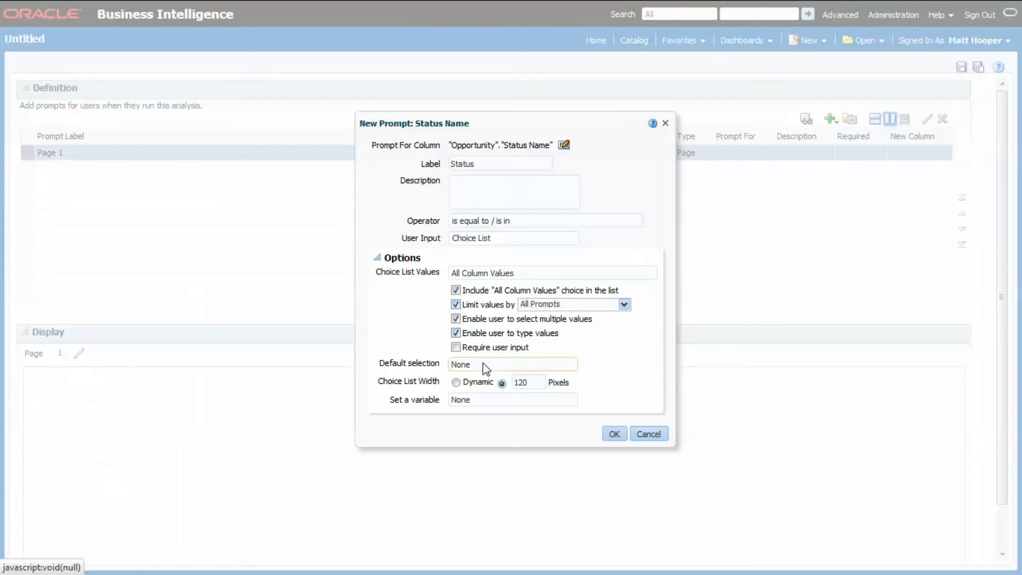
# Step: Set the Status prompt's default selection to the specific value Open and accept the new prompt
pyautogui.click(490, 363)
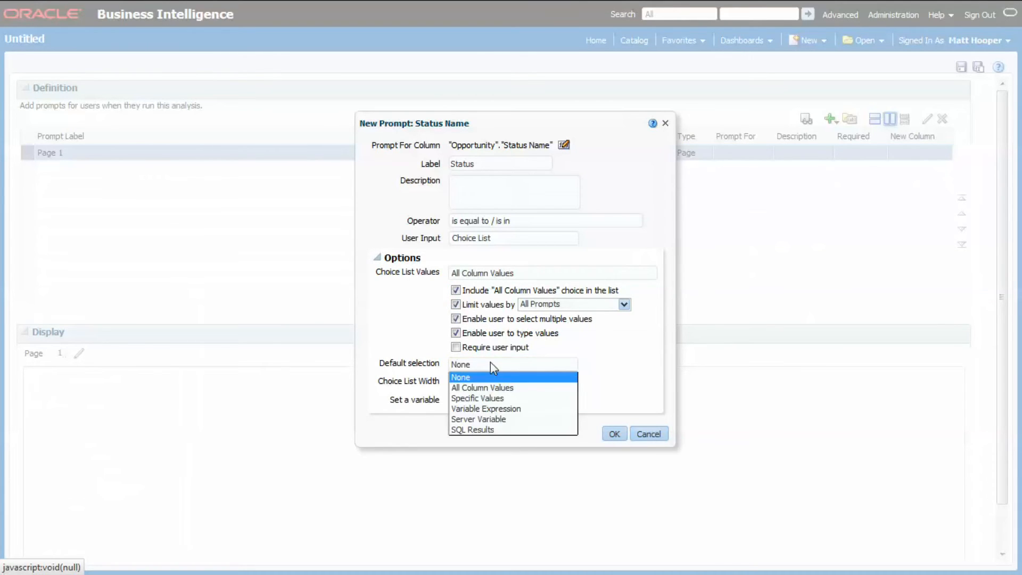
pyautogui.click(486, 398)
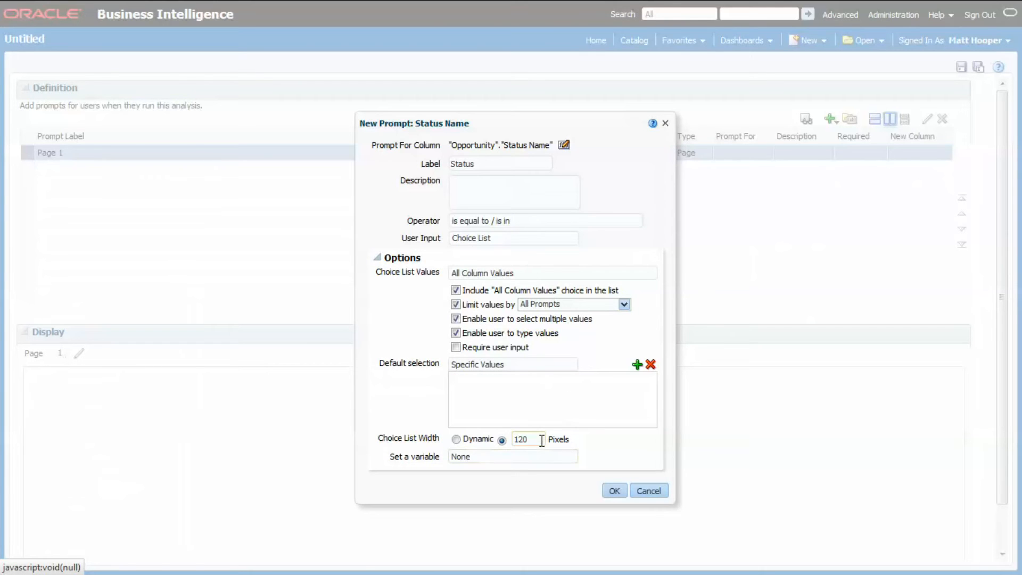
pyautogui.click(637, 365)
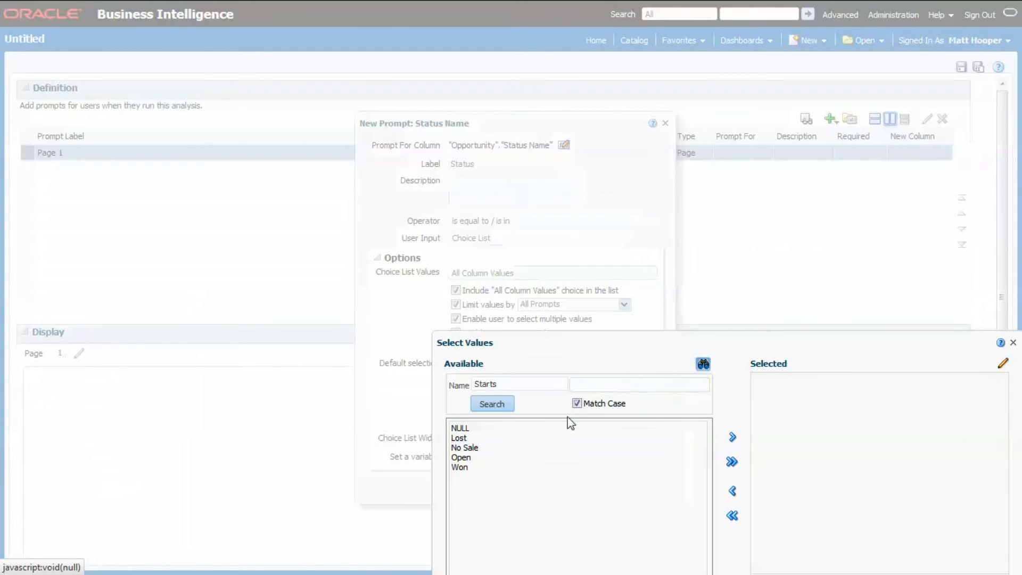
pyautogui.click(471, 457)
pyautogui.click(733, 437)
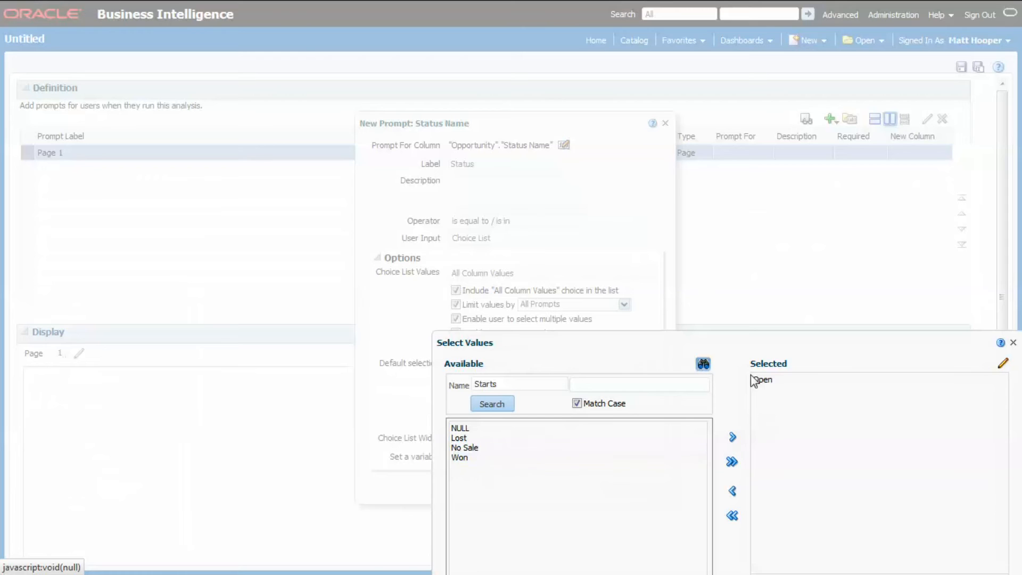
pyautogui.moveTo(740, 343); pyautogui.dragTo(684, 247)
pyautogui.click(879, 443)
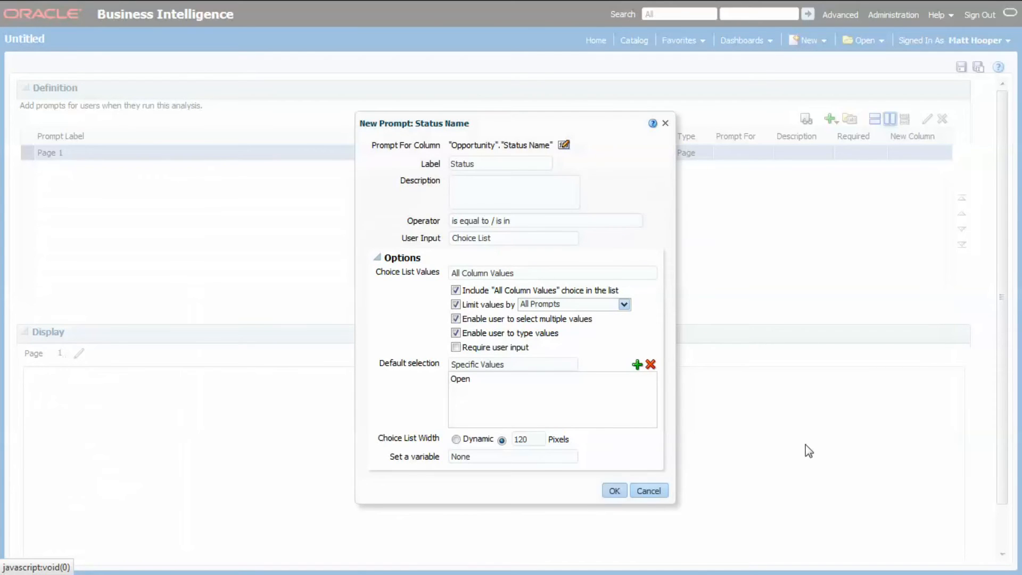
pyautogui.click(616, 491)
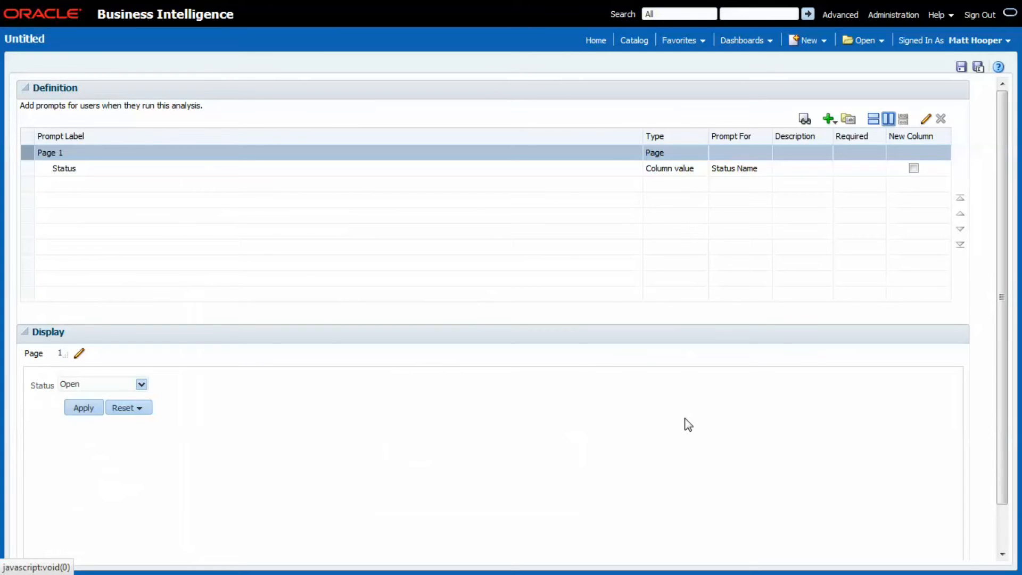
# Step: Add a column prompt for Sales Stage Name from the Opportunity folder
pyautogui.click(829, 119)
pyautogui.click(848, 136)
pyautogui.moveTo(616, 213); pyautogui.dragTo(630, 397)
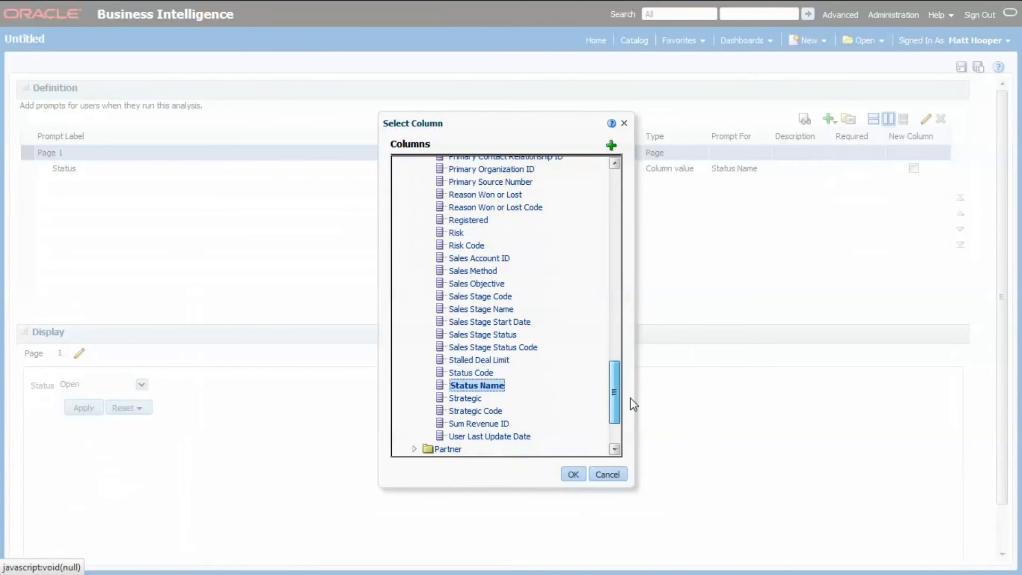
pyautogui.click(510, 309)
pyautogui.click(573, 474)
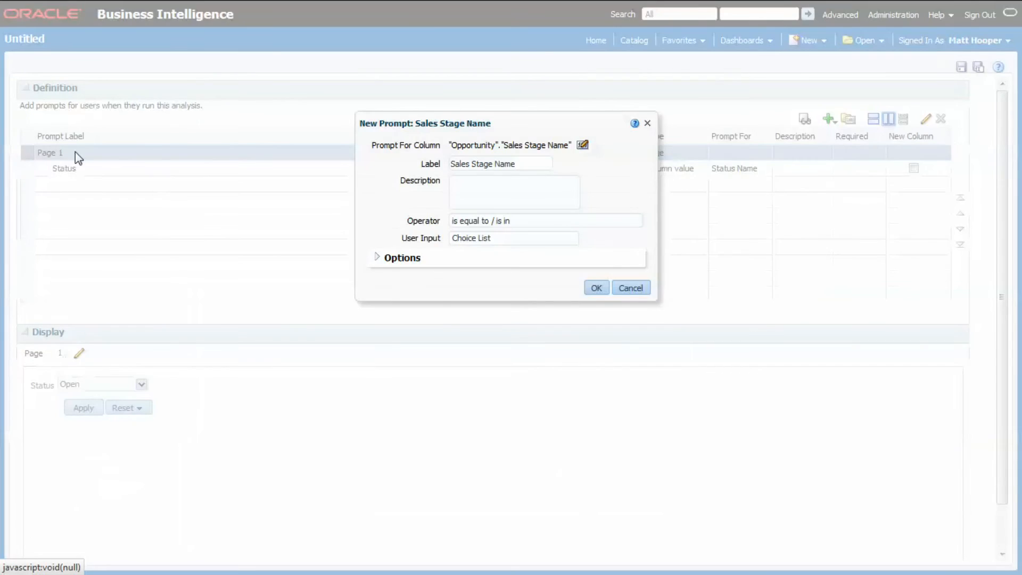
# Step: Label the prompt Sales Stage, with a choice list that includes "All Column Values" and limits values by All Prompts, and accept it
pyautogui.press('BackSpace')
pyautogui.press('BackSpace')
pyautogui.press('BackSpace')
pyautogui.press('BackSpace')
pyautogui.press('BackSpace')
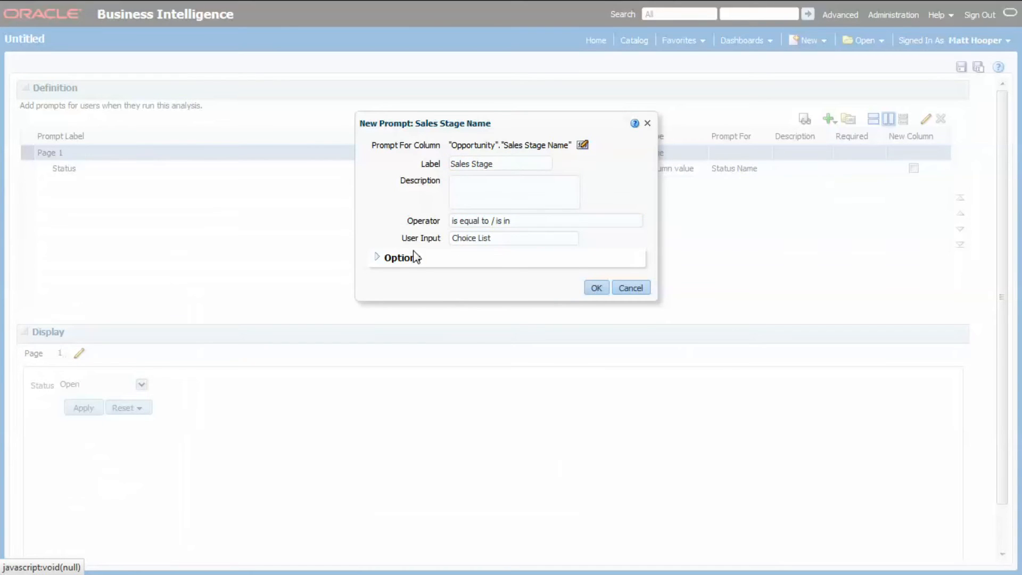
pyautogui.click(378, 257)
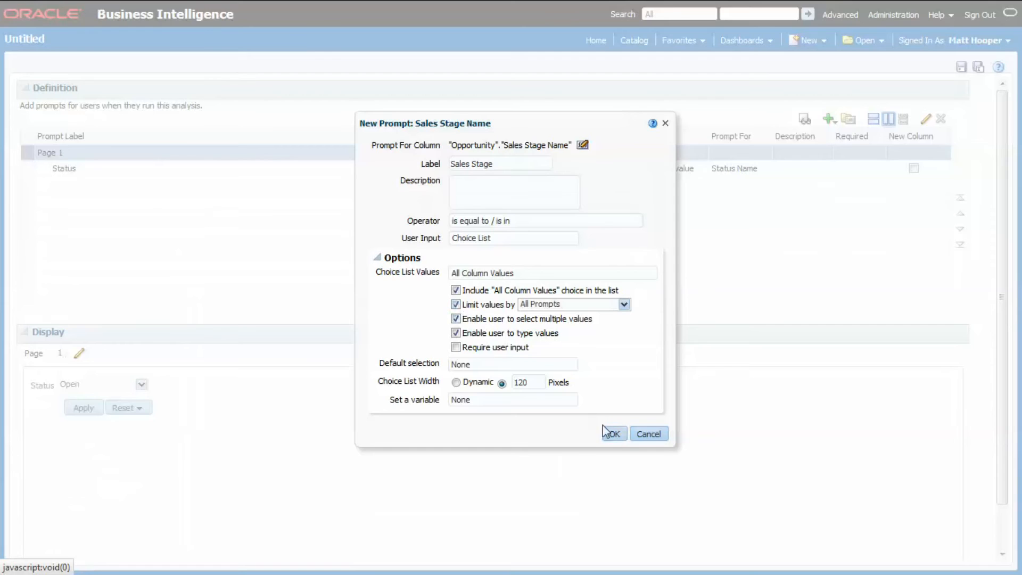
pyautogui.click(613, 433)
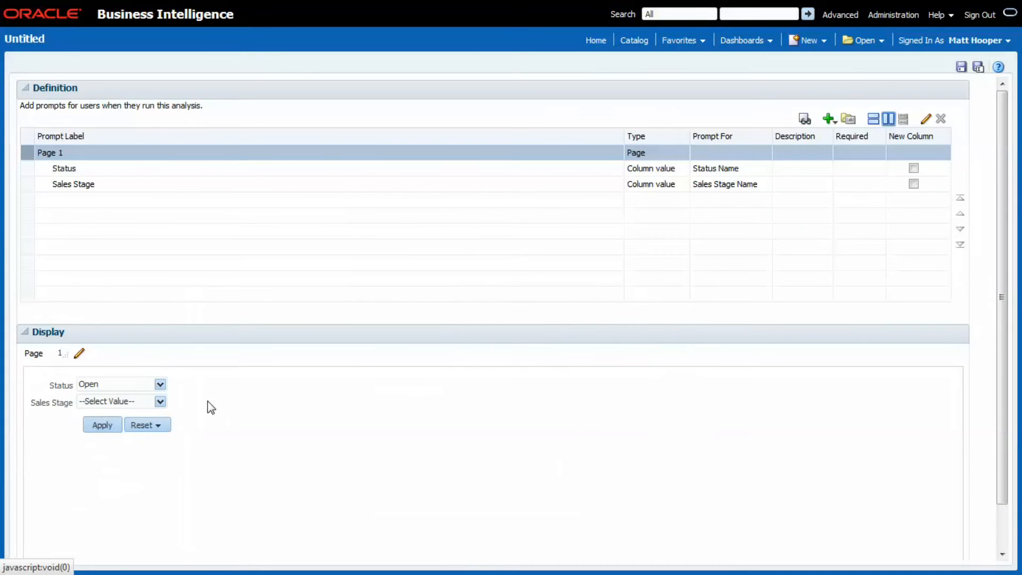
# Step: Switch the prompts to a row-based layout and save them as Detail View Prompts in the BI Video Blog folder
pyautogui.click(873, 120)
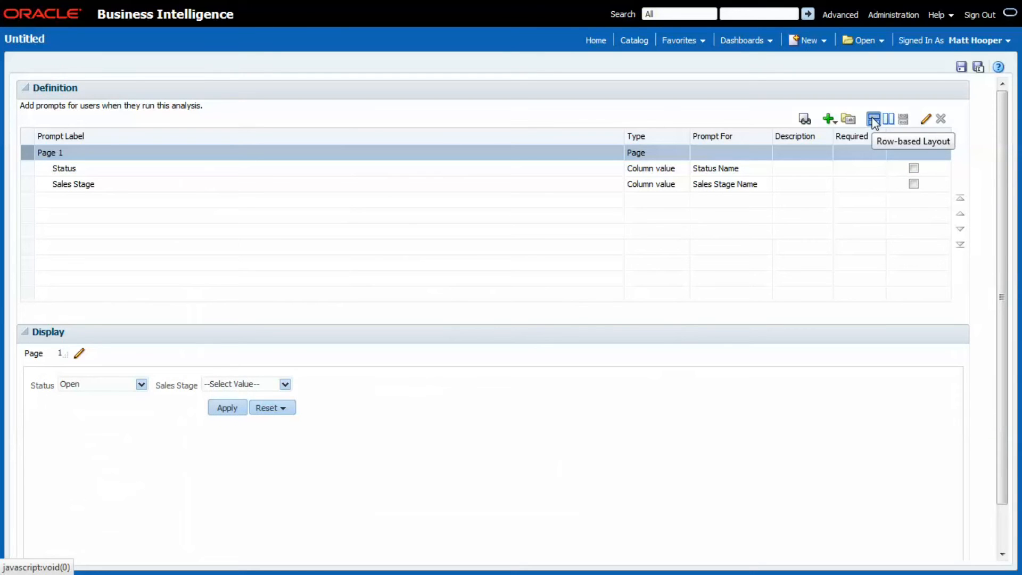
pyautogui.click(961, 68)
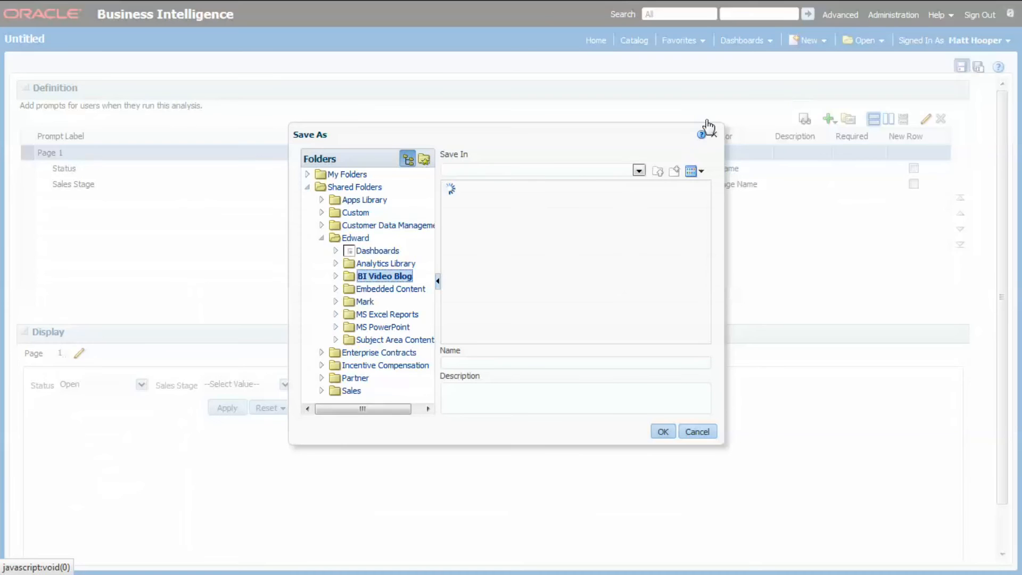
pyautogui.write('Detail View Prompts')
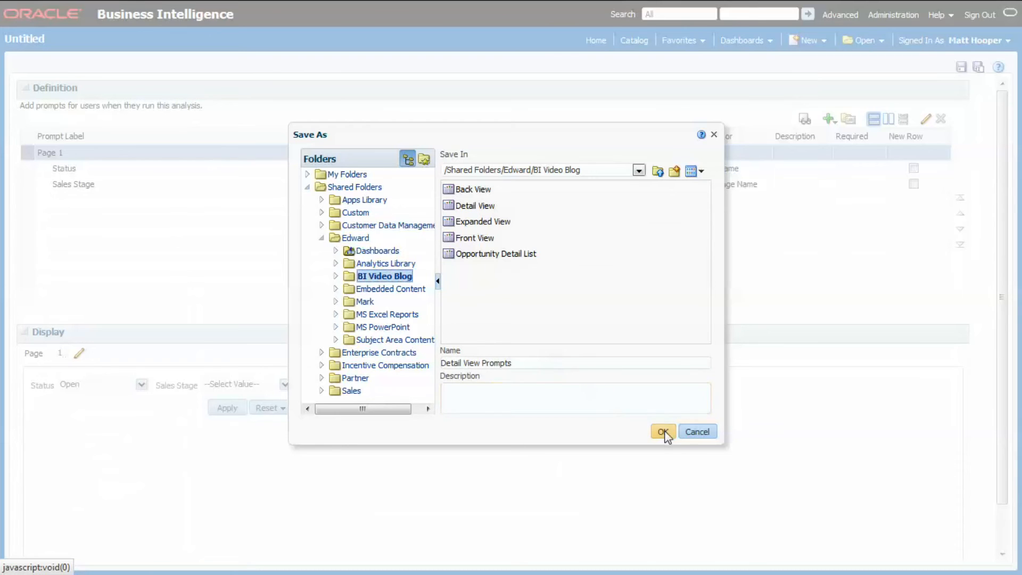
pyautogui.click(662, 433)
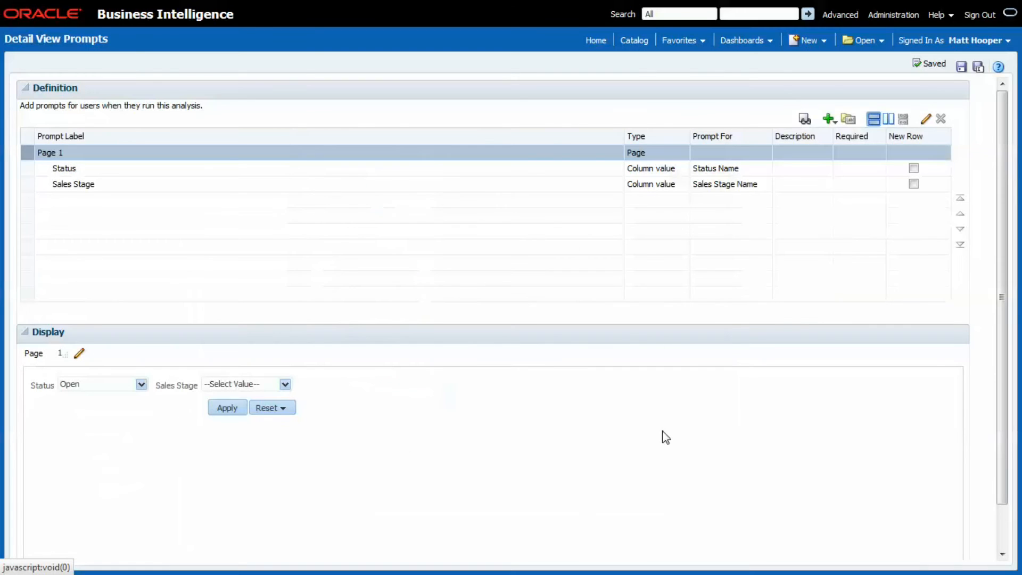
# Step: Open the Opportunity Infolet Detail Dashboard for editing
pyautogui.click(858, 38)
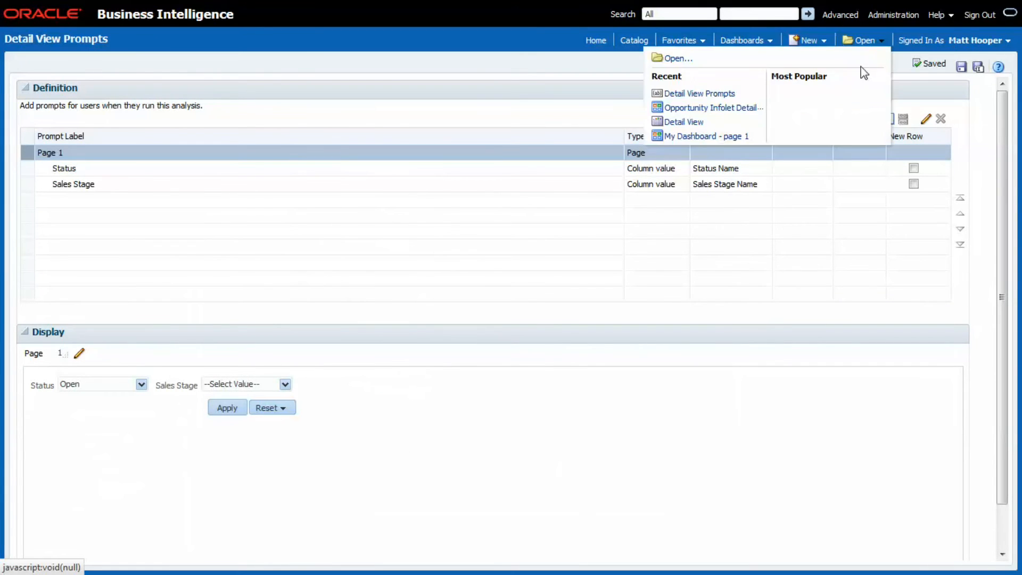
pyautogui.click(722, 109)
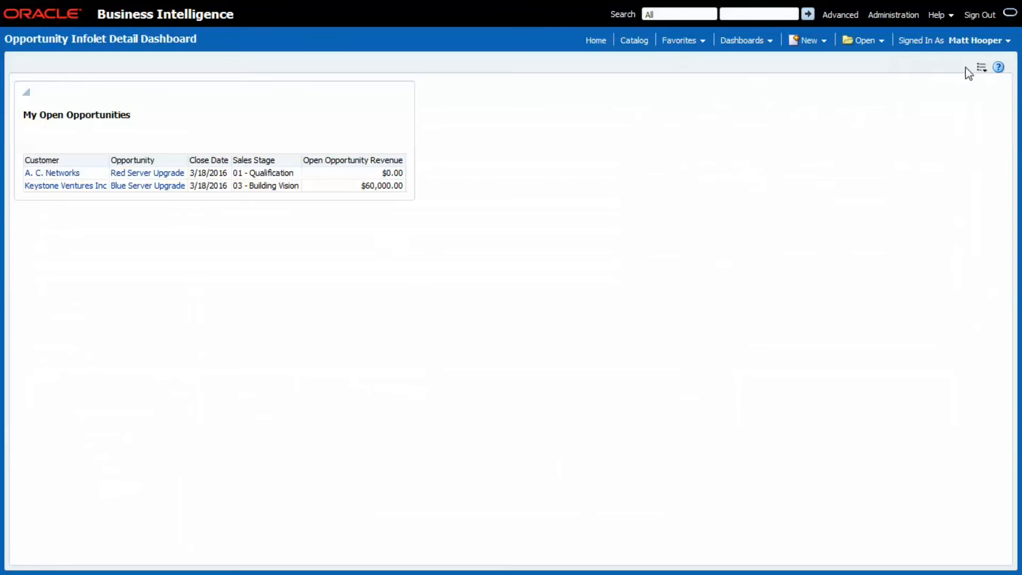
pyautogui.click(981, 67)
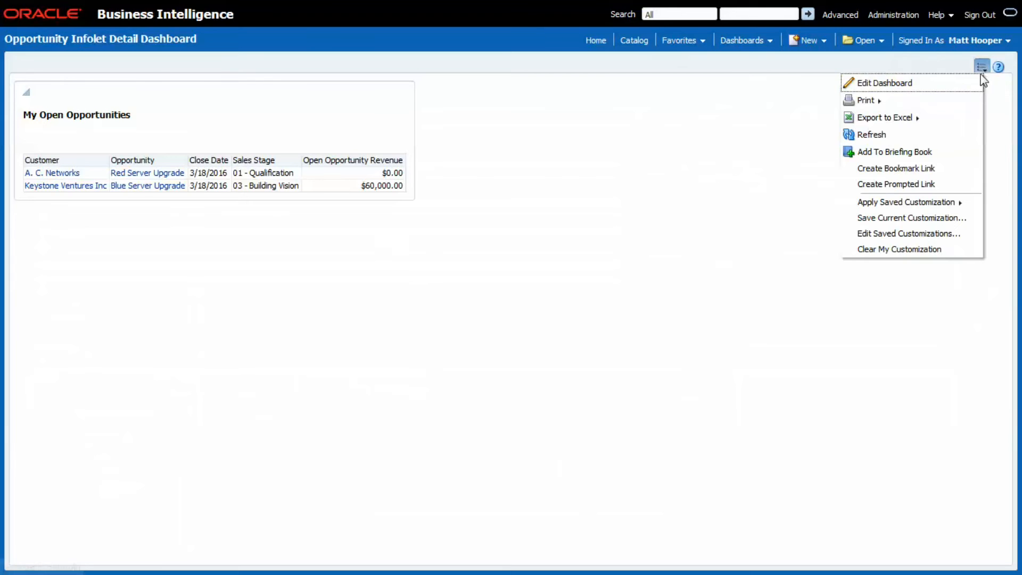
pyautogui.click(887, 84)
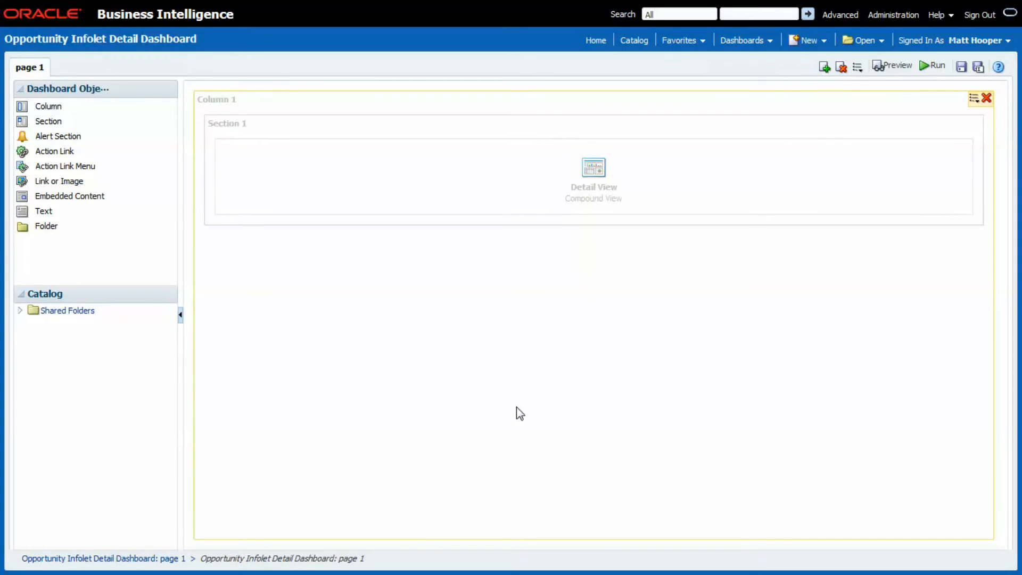
# Step: Place Detail View Prompts from the BI Video Blog folder above the Detail View in Section 1, then save and run the dashboard
pyautogui.click(20, 311)
pyautogui.click(34, 362)
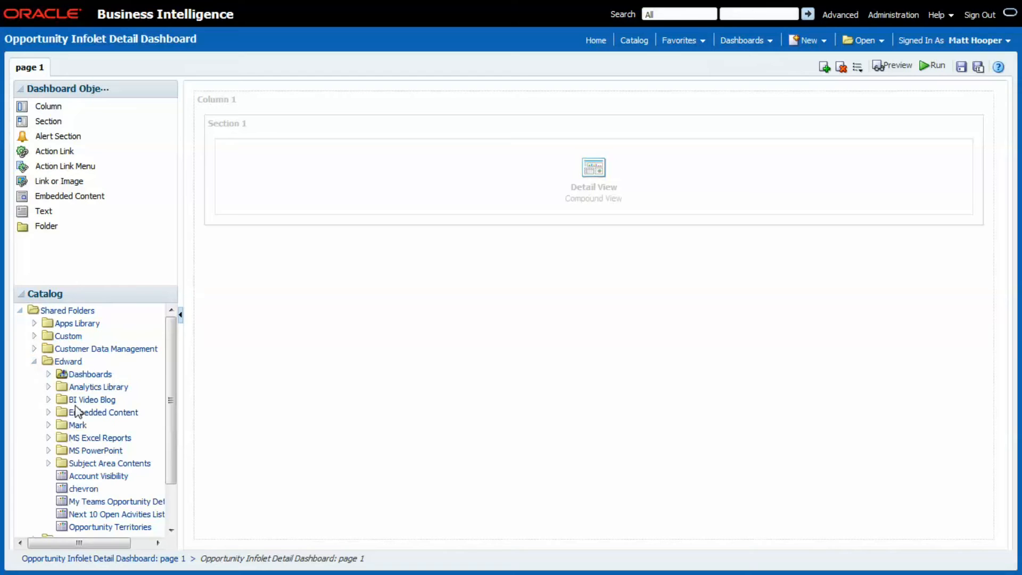
pyautogui.click(48, 399)
pyautogui.moveTo(133, 442); pyautogui.dragTo(629, 133)
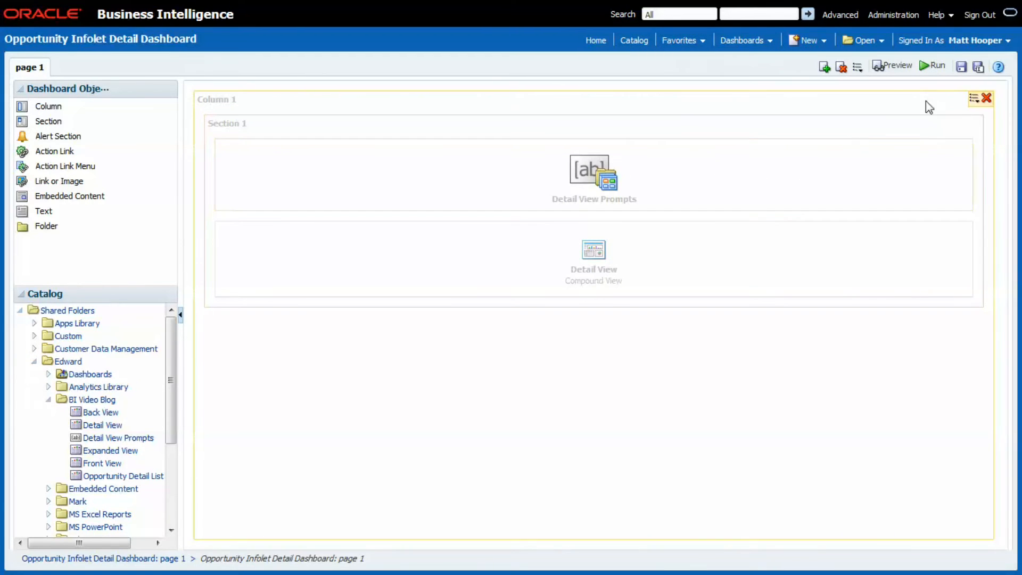
pyautogui.click(961, 66)
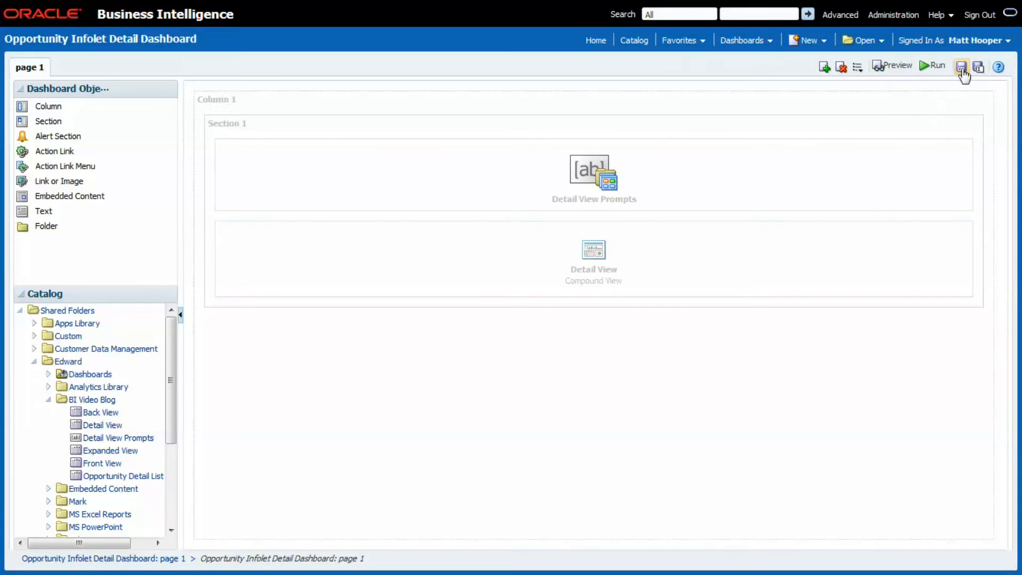
pyautogui.click(932, 65)
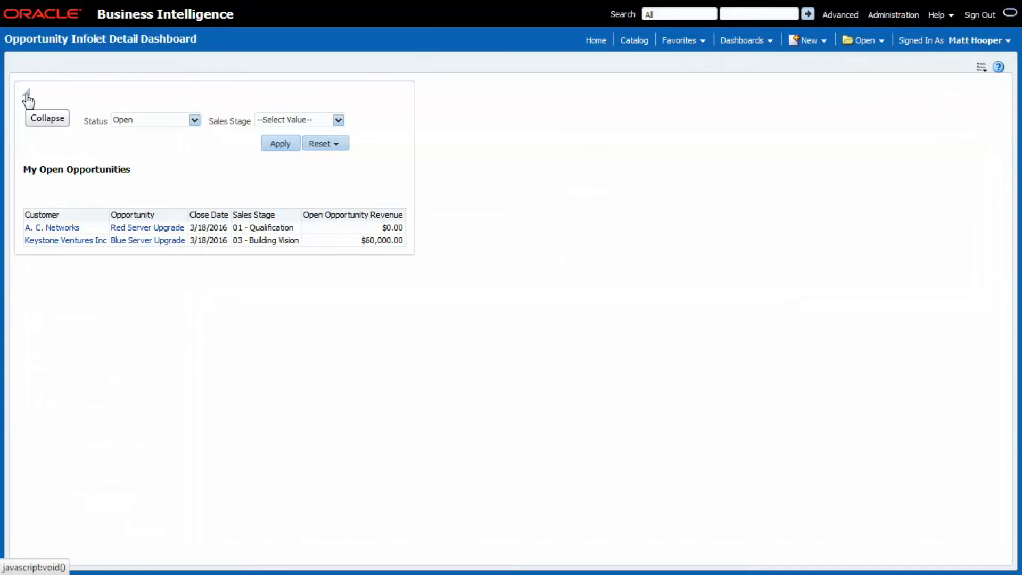
# Step: Edit the dashboard again and make Section 1 non-collapsible
pyautogui.click(982, 67)
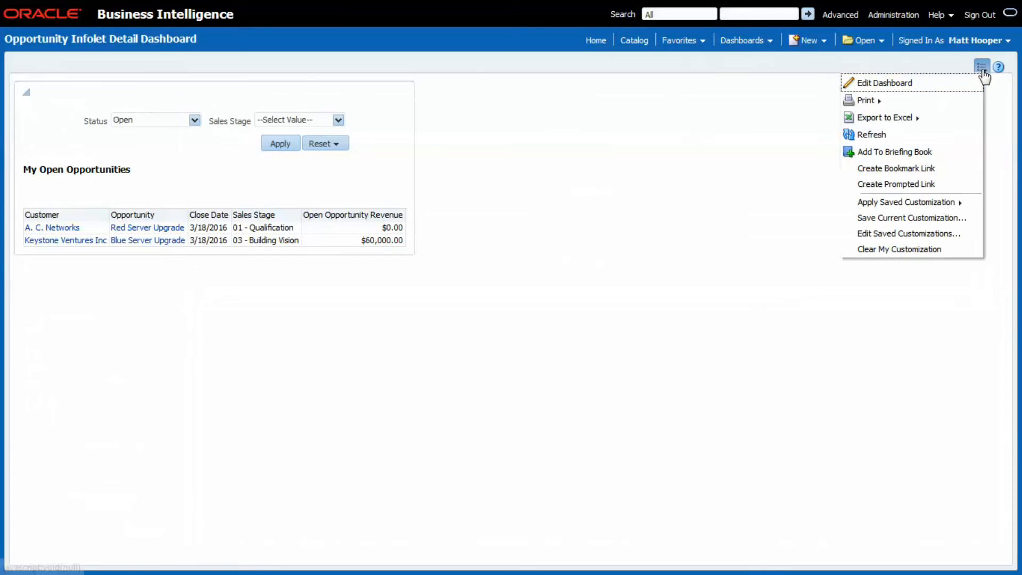
pyautogui.click(920, 85)
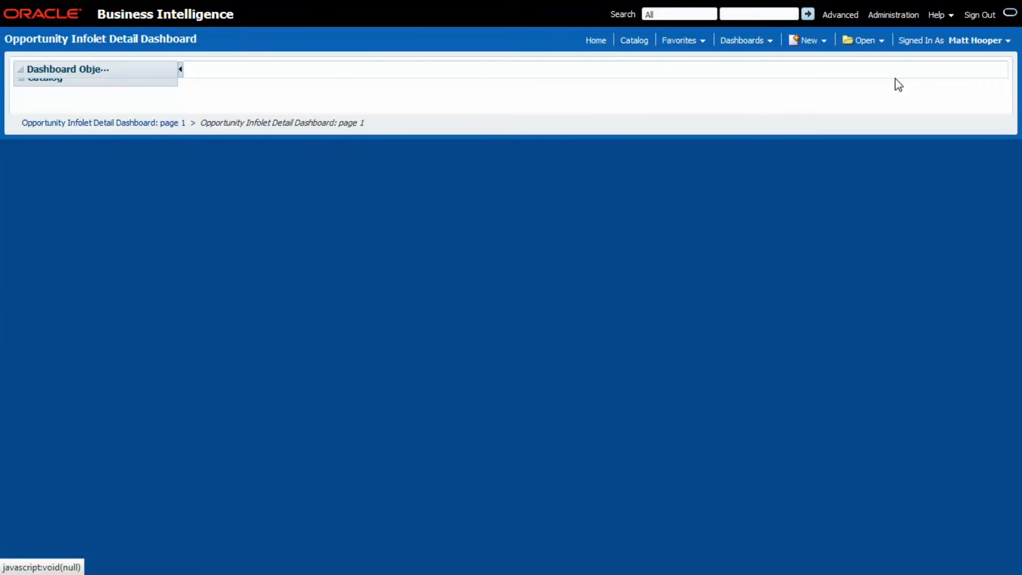
pyautogui.moveTo(961, 126)
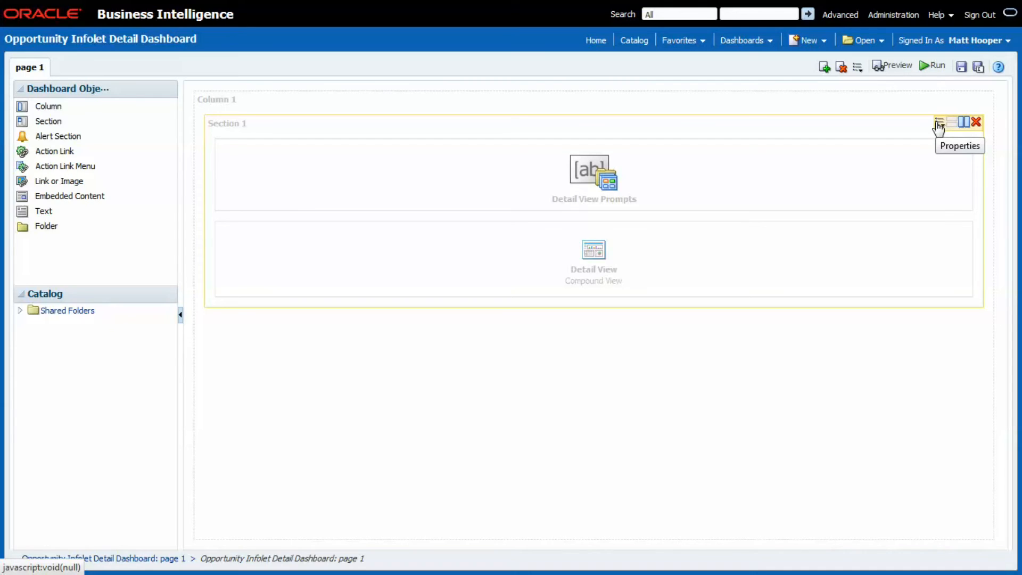
pyautogui.click(939, 127)
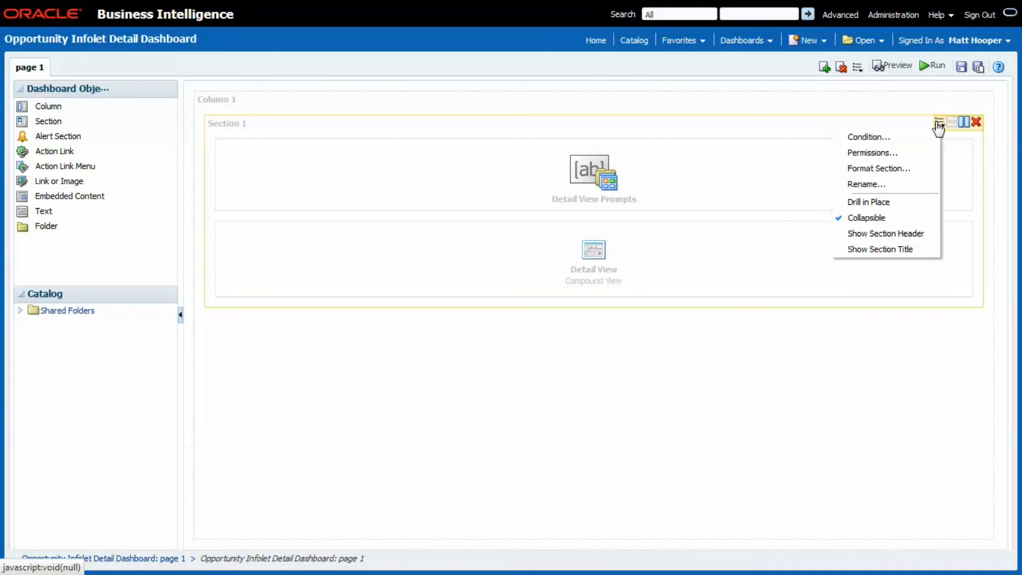
pyautogui.click(871, 218)
# Step: Set the border position of Section 1 to None and save the dashboard
pyautogui.click(937, 125)
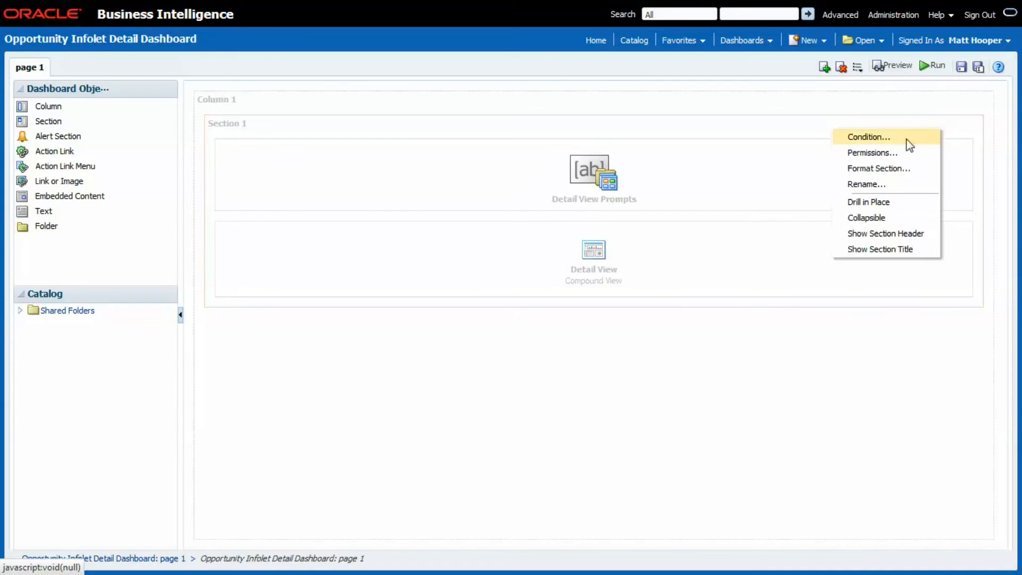
pyautogui.click(883, 167)
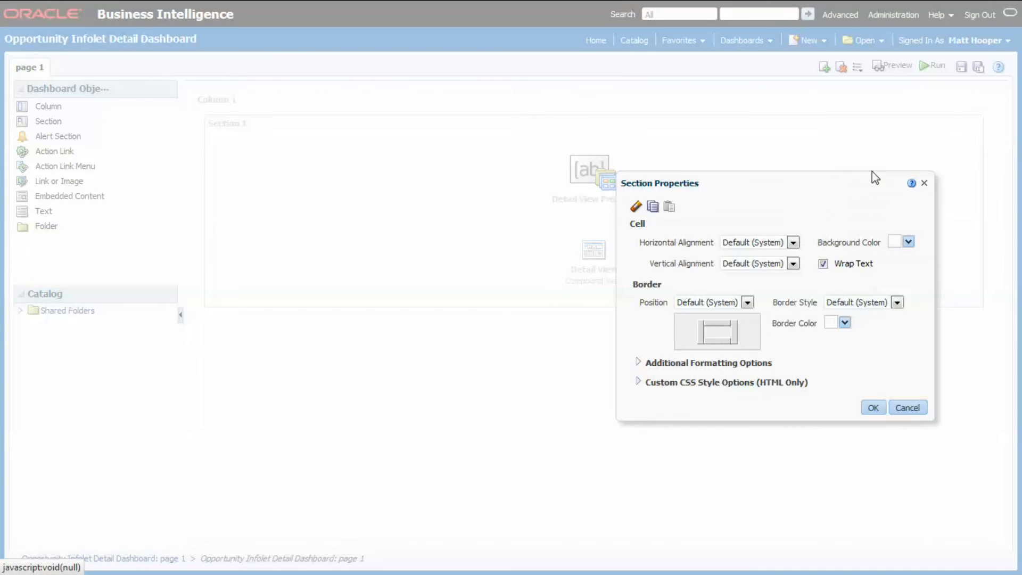
pyautogui.click(735, 303)
pyautogui.click(715, 327)
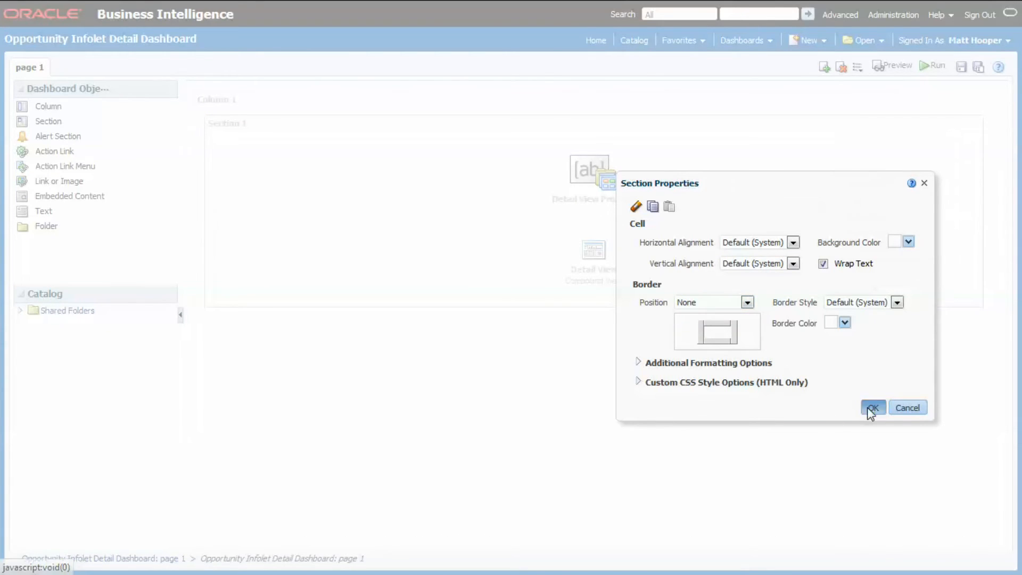
pyautogui.click(872, 408)
pyautogui.click(961, 67)
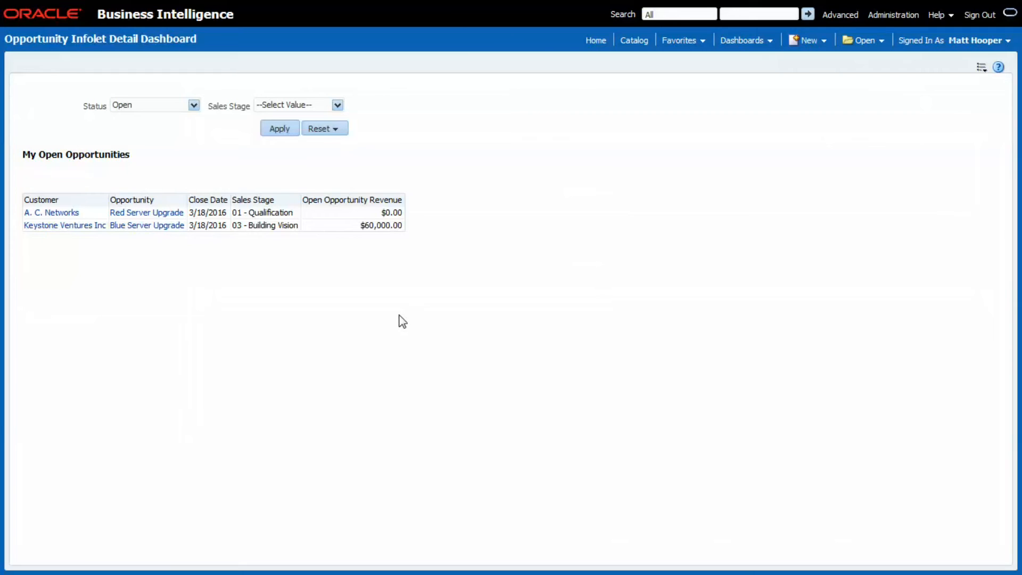
# Step: Open the Detail View analysis and change its title to My Opportunities
pyautogui.click(857, 44)
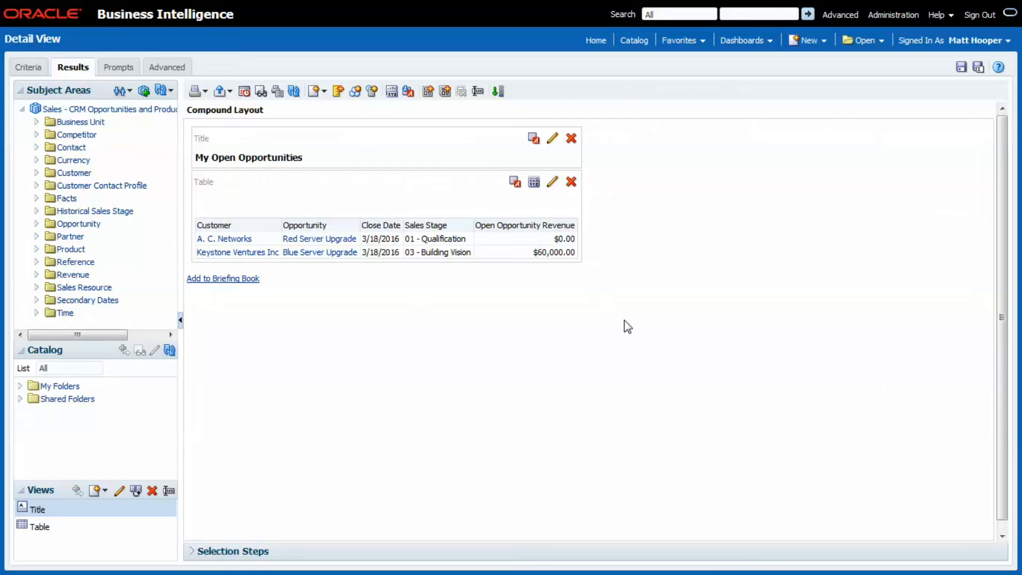
pyautogui.click(552, 138)
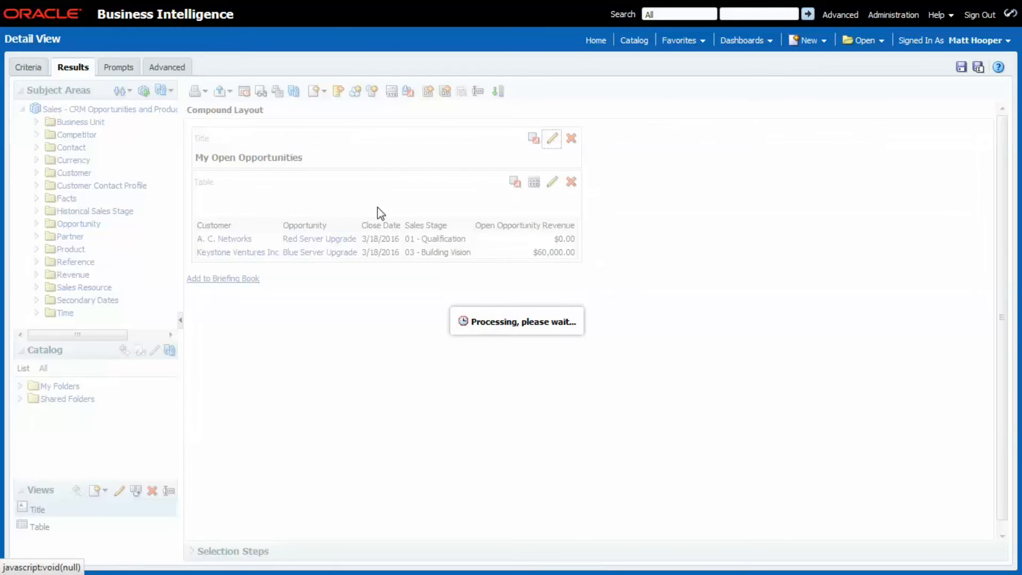
pyautogui.click(104, 137)
pyautogui.press('BackSpace')
pyautogui.press('BackSpace')
pyautogui.press('BackSpace')
pyautogui.press('BackSpace')
pyautogui.press('BackSpace')
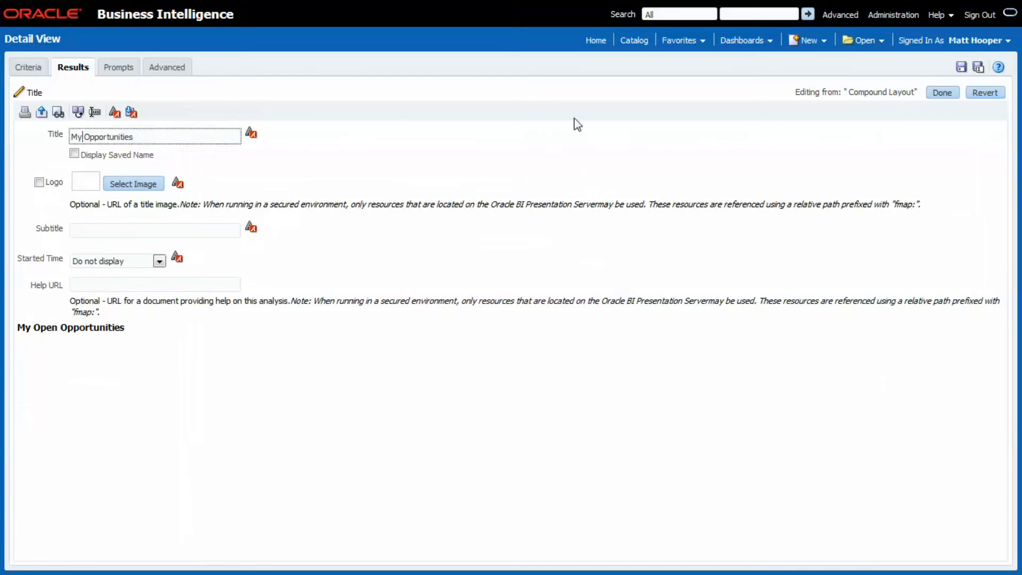
pyautogui.click(941, 93)
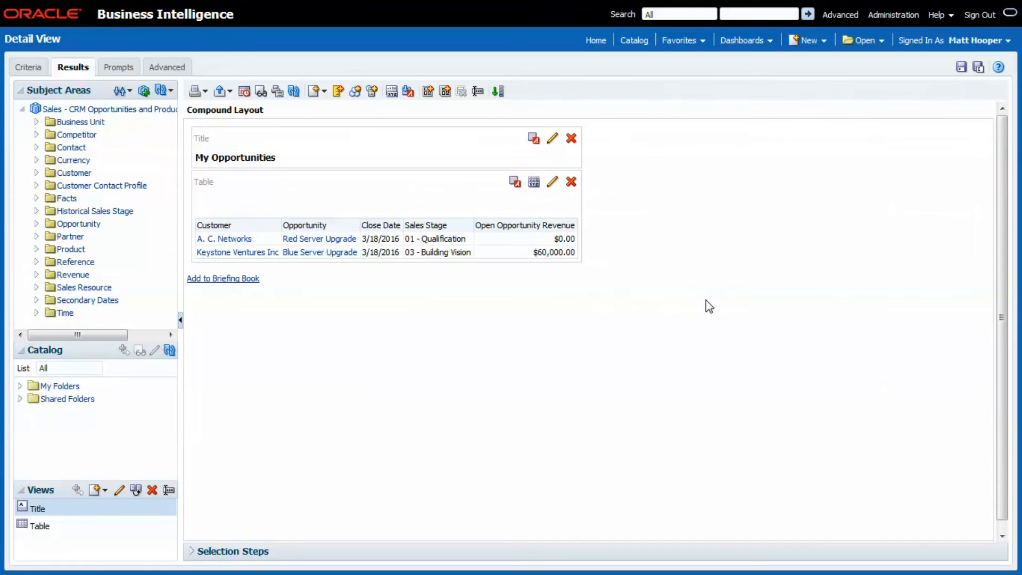
# Step: Change the Status Name filter in the analysis criteria to use the "is prompted" operator
pyautogui.click(28, 67)
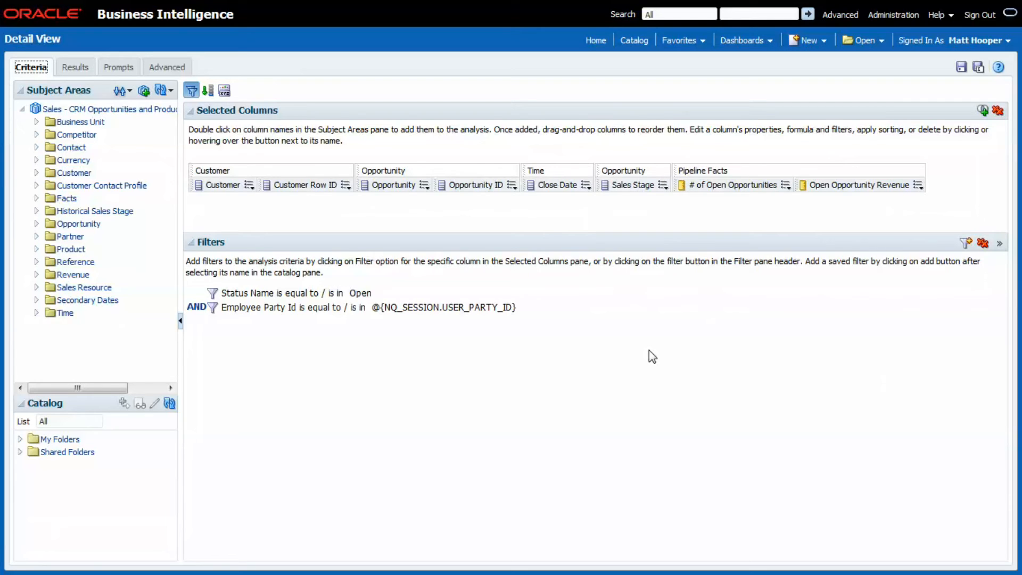
pyautogui.moveTo(371, 292)
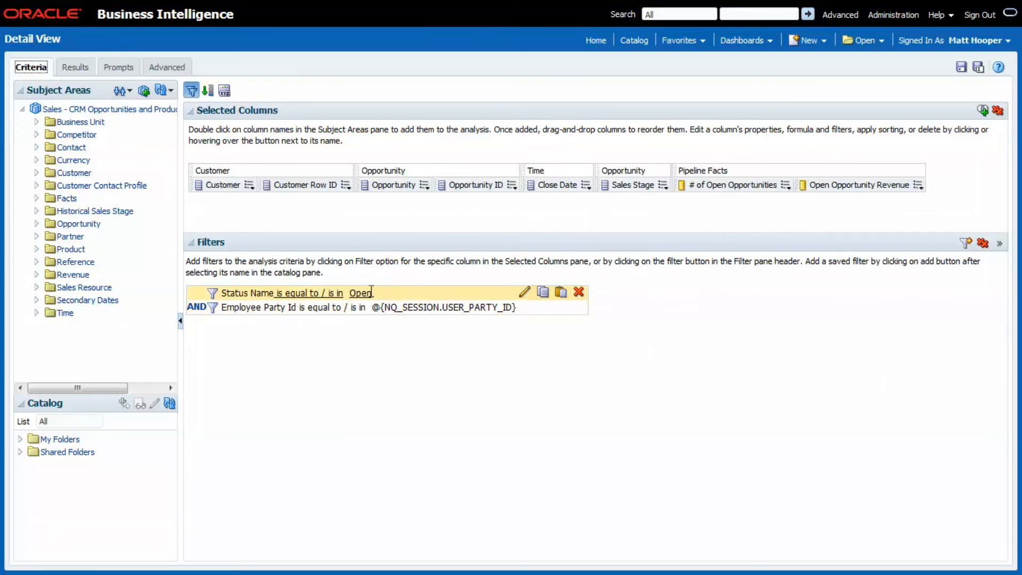
pyautogui.click(524, 292)
pyautogui.click(506, 217)
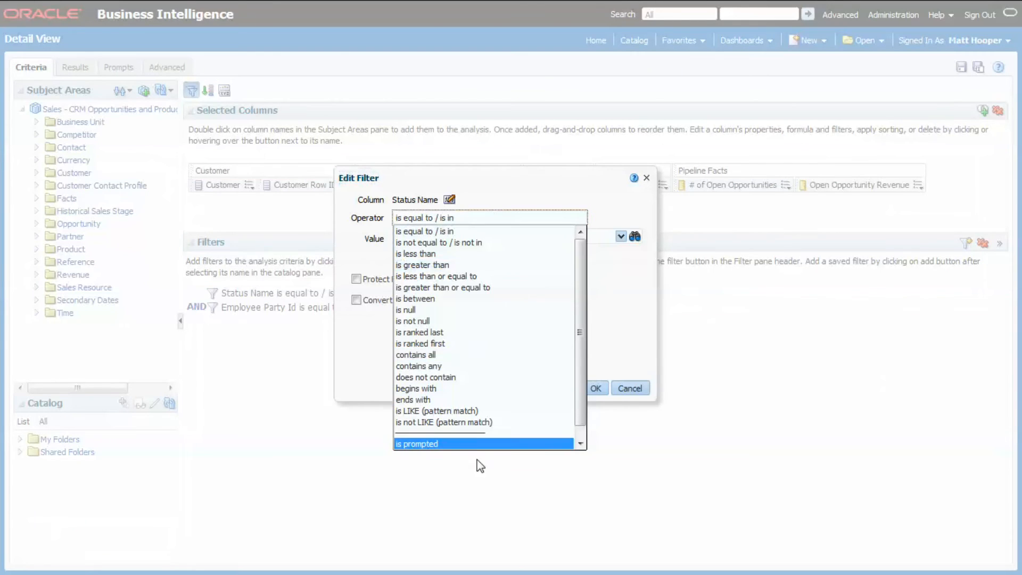
pyautogui.click(478, 444)
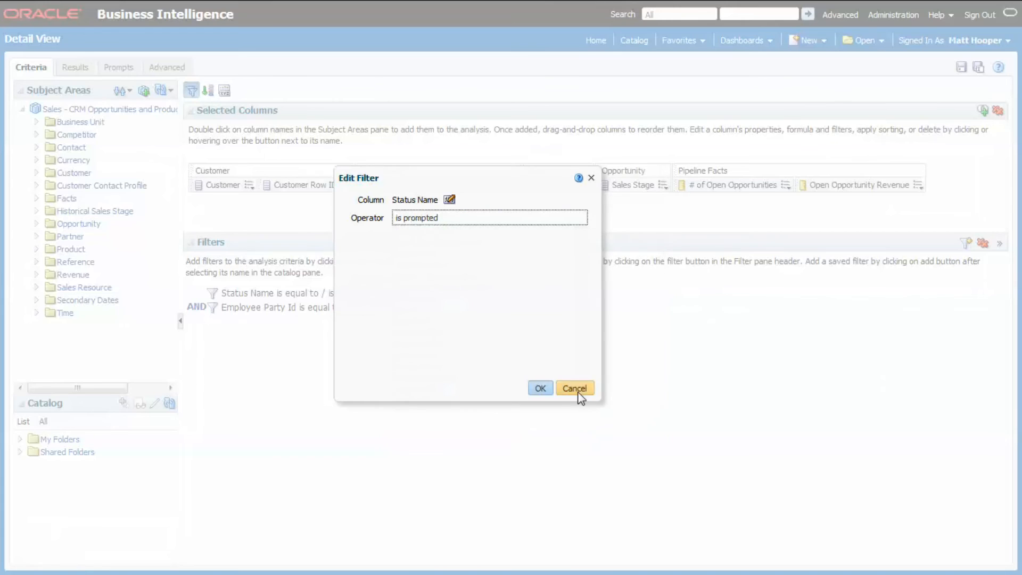
pyautogui.click(548, 387)
# Step: Add a Sales Stage Name filter with the "is prompted" operator to the Detail View criteria and save the analysis
pyautogui.click(662, 185)
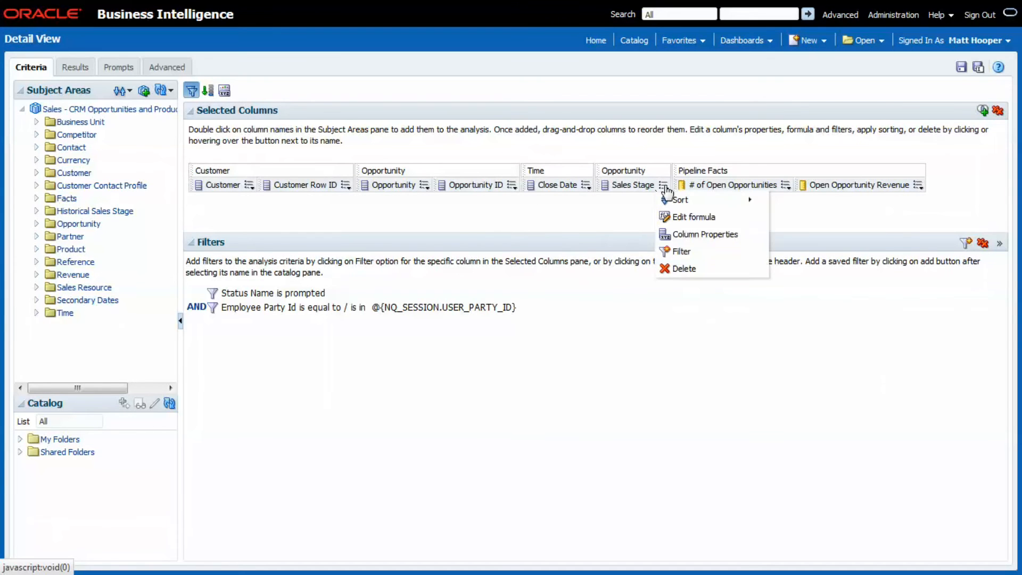
pyautogui.click(679, 253)
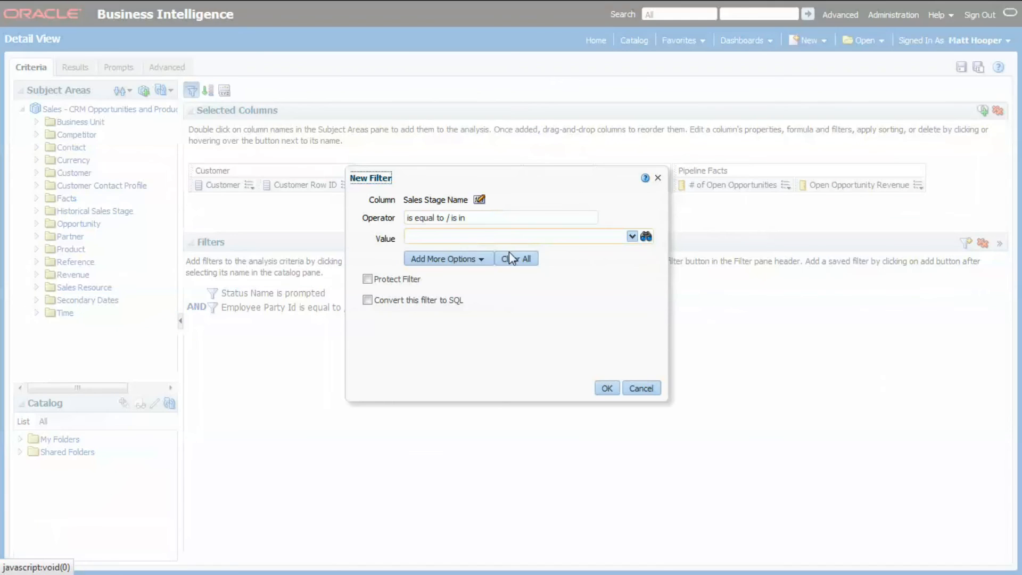
pyautogui.click(517, 219)
pyautogui.click(500, 444)
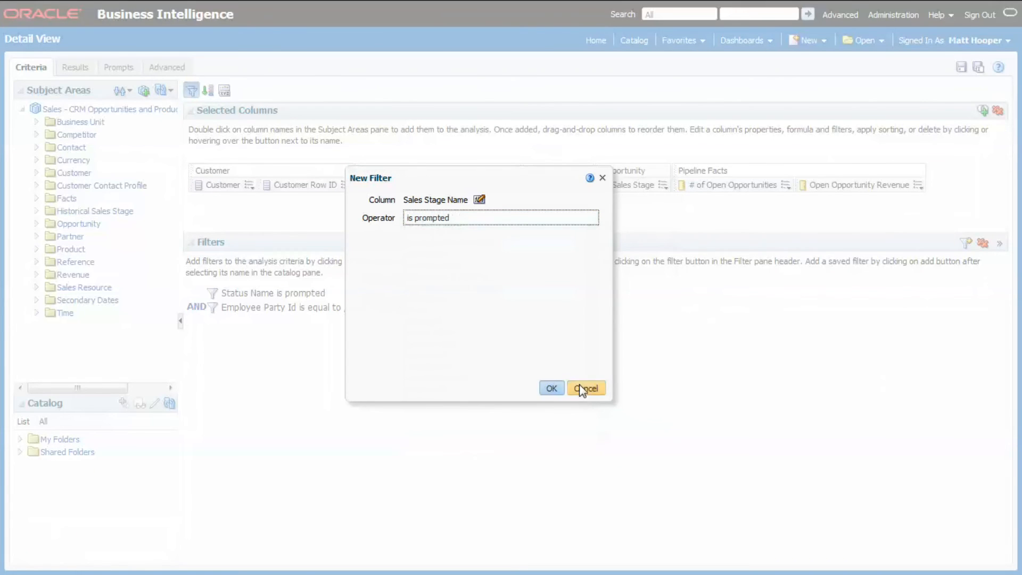
pyautogui.click(580, 387)
pyautogui.click(962, 67)
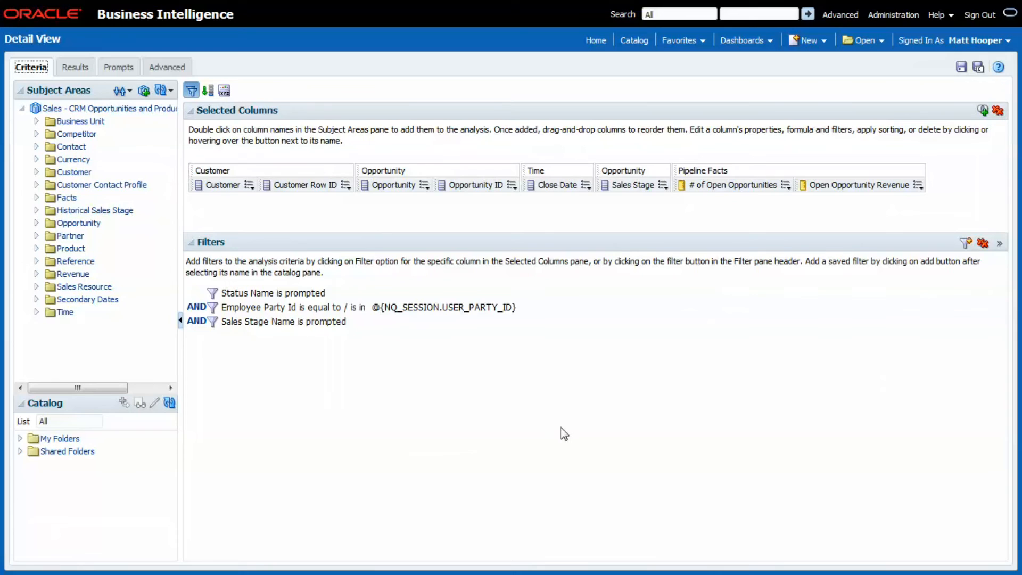
# Step: Open the Opportunity Infolet Detail Dashboard and filter My Opportunities by the 01 - Qualification sales stage
pyautogui.click(858, 41)
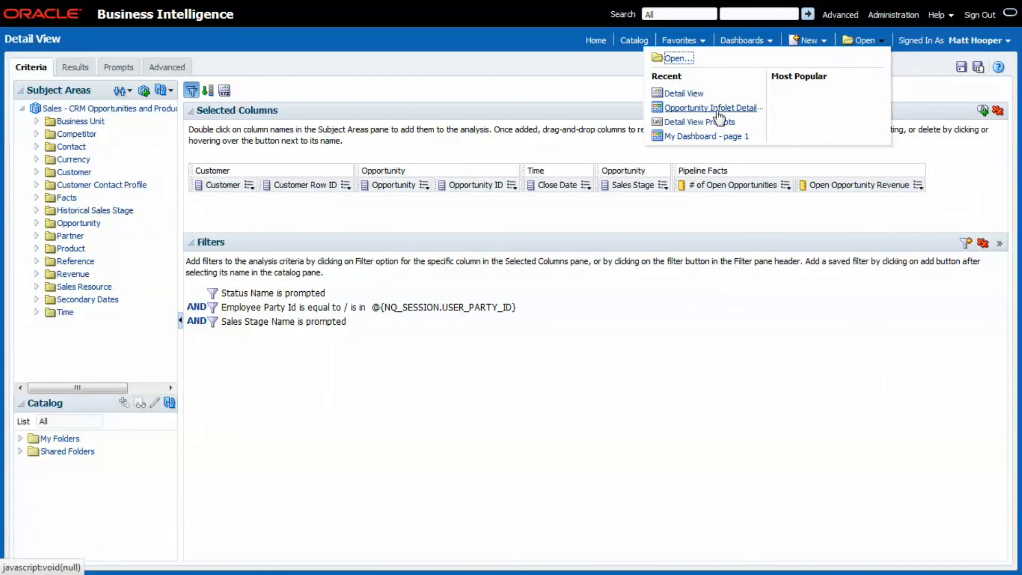
pyautogui.click(716, 120)
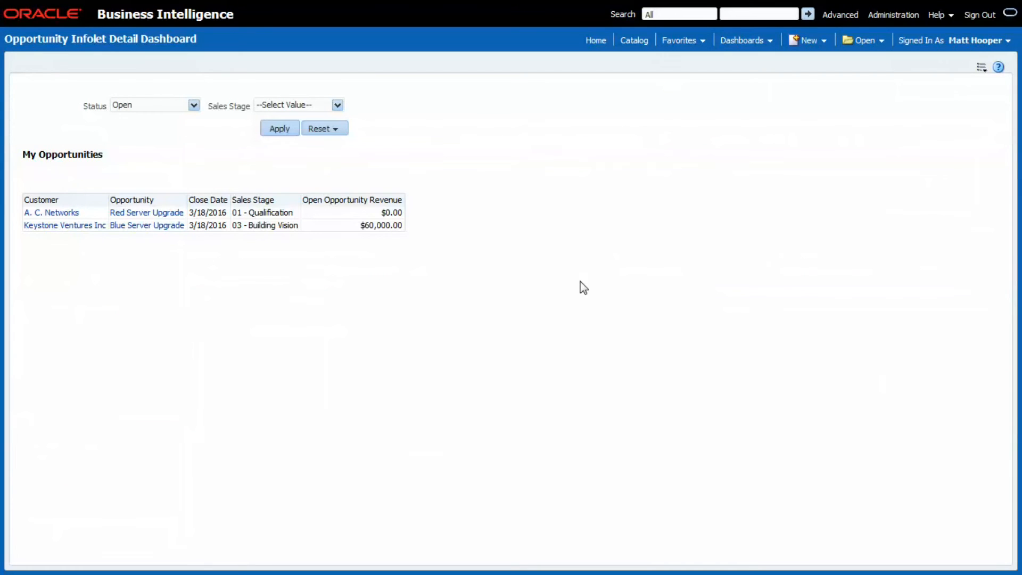
pyautogui.click(338, 105)
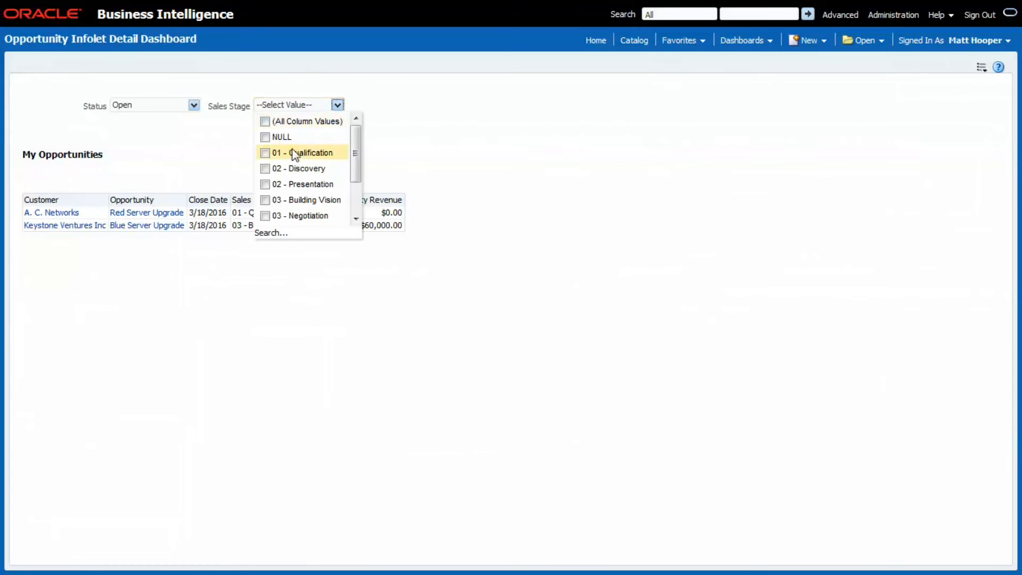
pyautogui.click(266, 153)
pyautogui.click(275, 135)
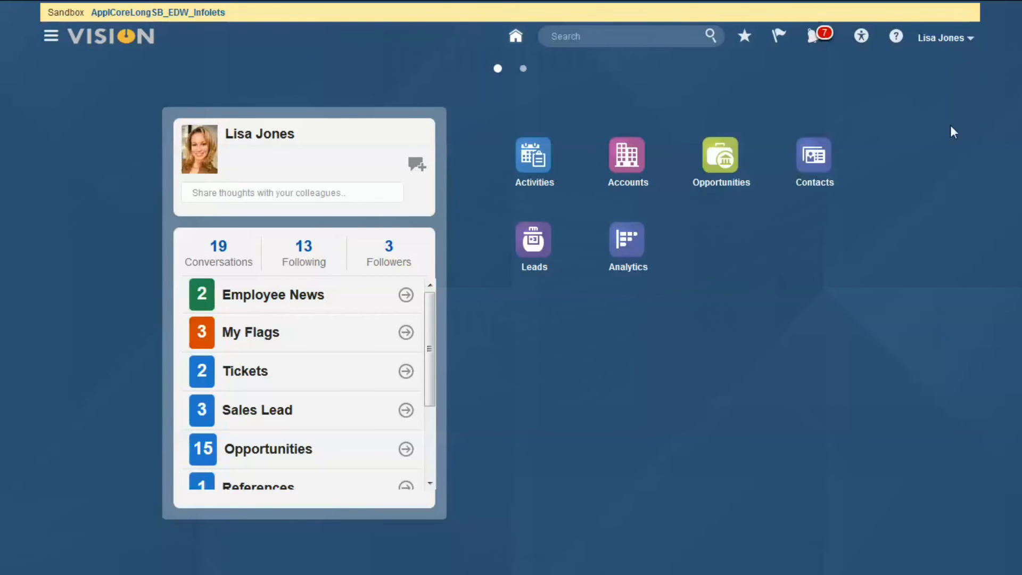
# Step: Switch to the Vision sales application and start customizing the workarea pages at the Site layer
pyautogui.click(968, 40)
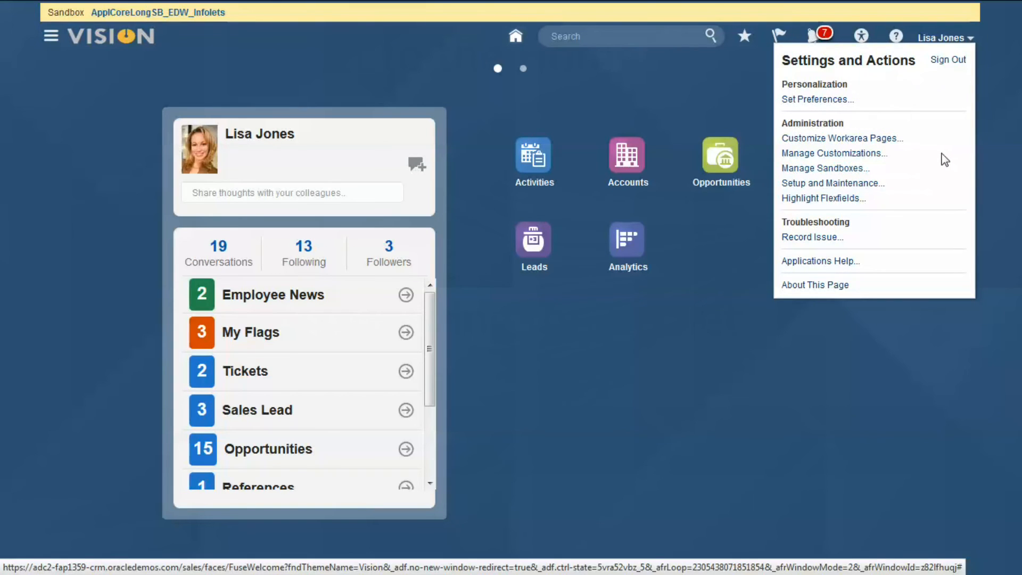
pyautogui.click(884, 139)
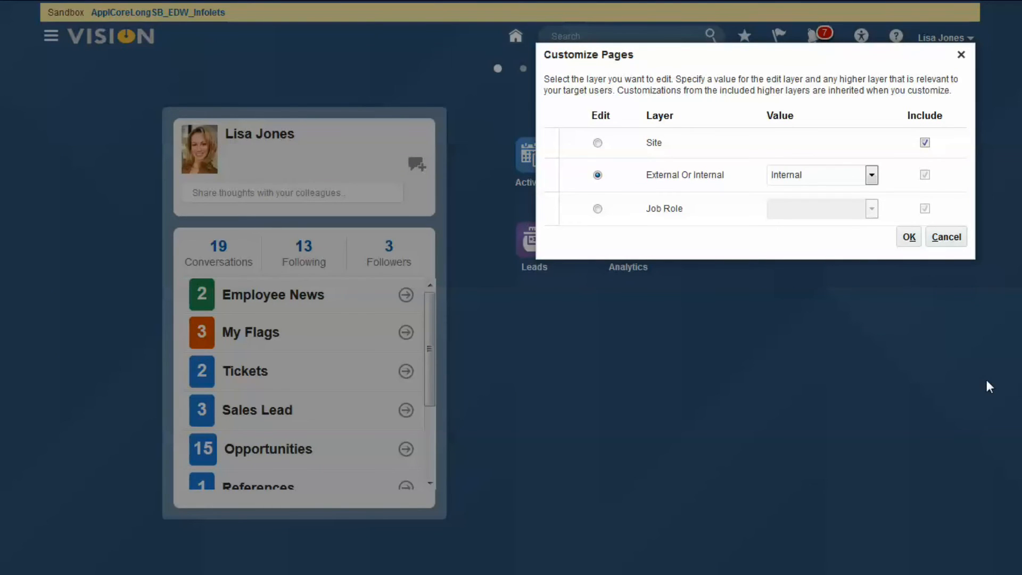
pyautogui.click(871, 175)
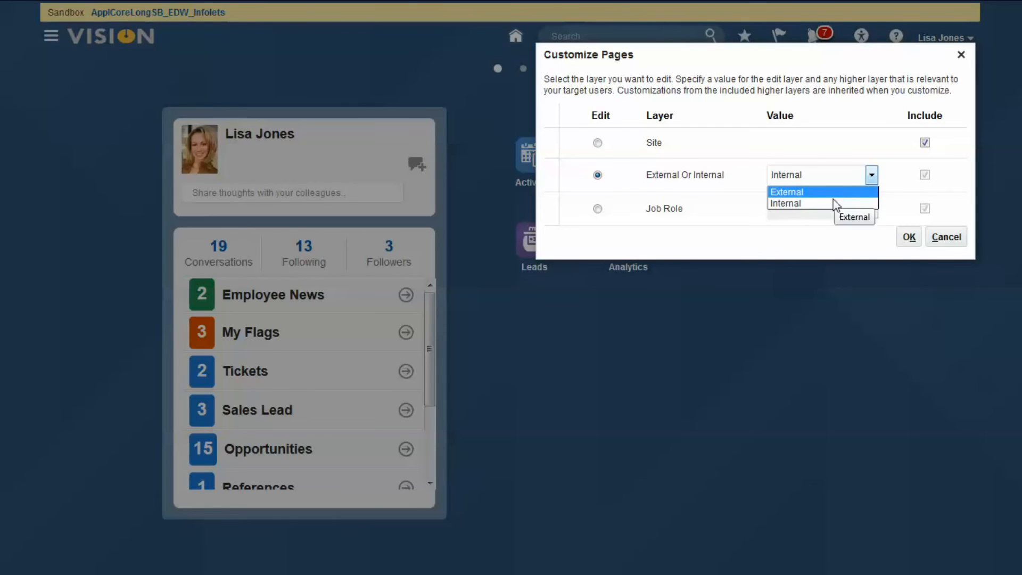
pyautogui.click(724, 242)
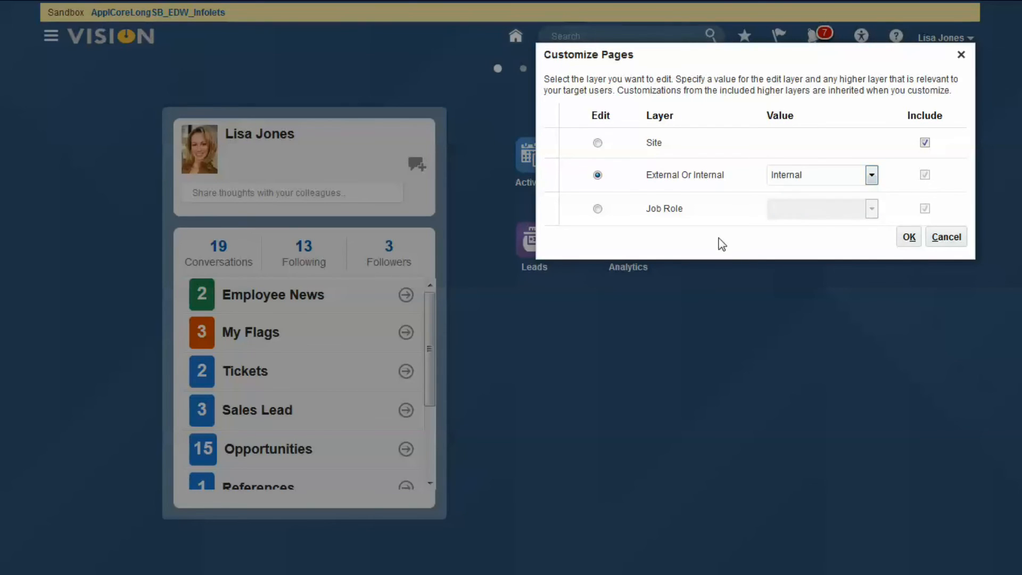
pyautogui.click(598, 208)
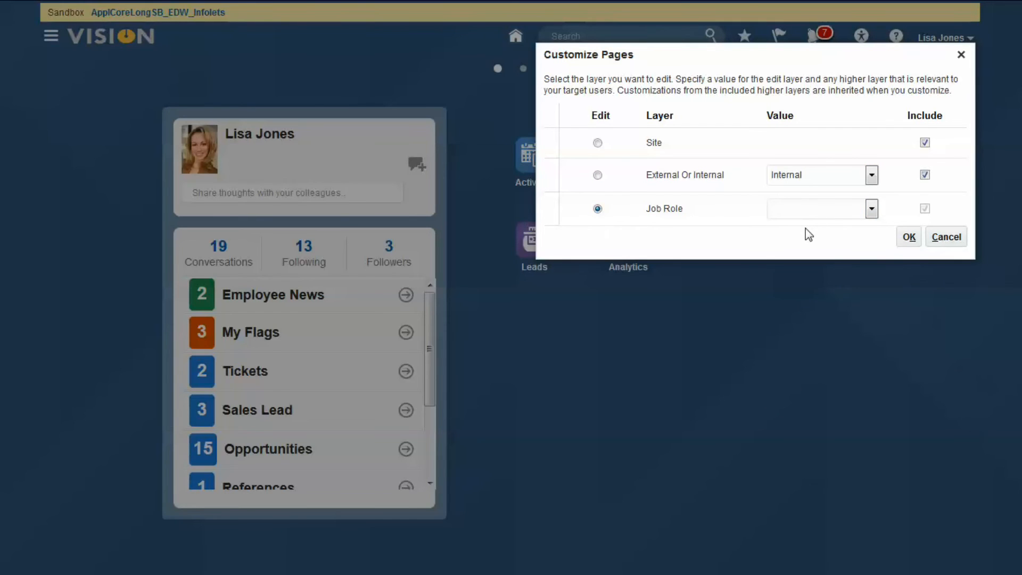
pyautogui.click(598, 143)
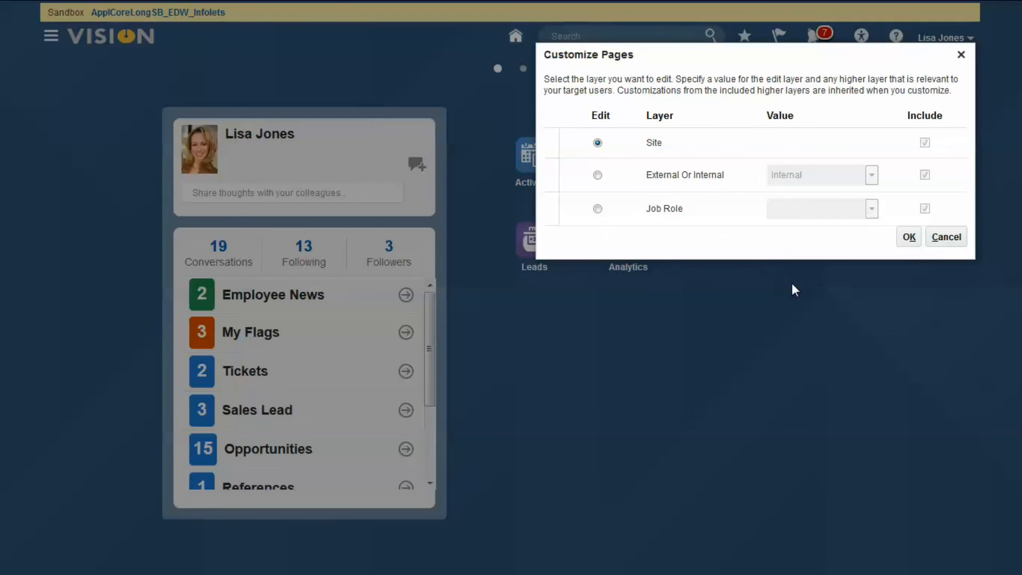
pyautogui.click(908, 237)
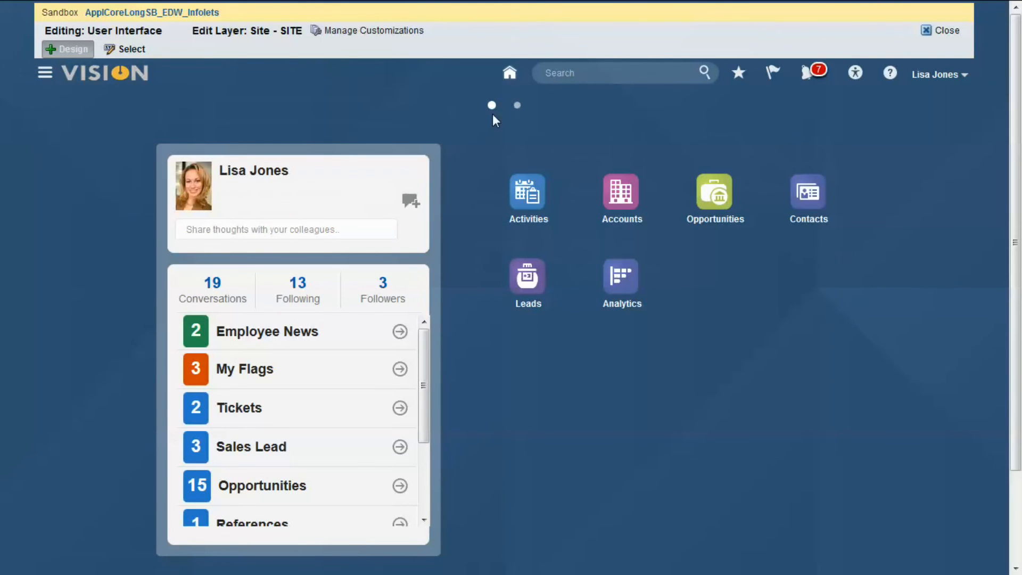
# Step: Delete the existing Open Oppties infolet from the infolets page
pyautogui.click(517, 105)
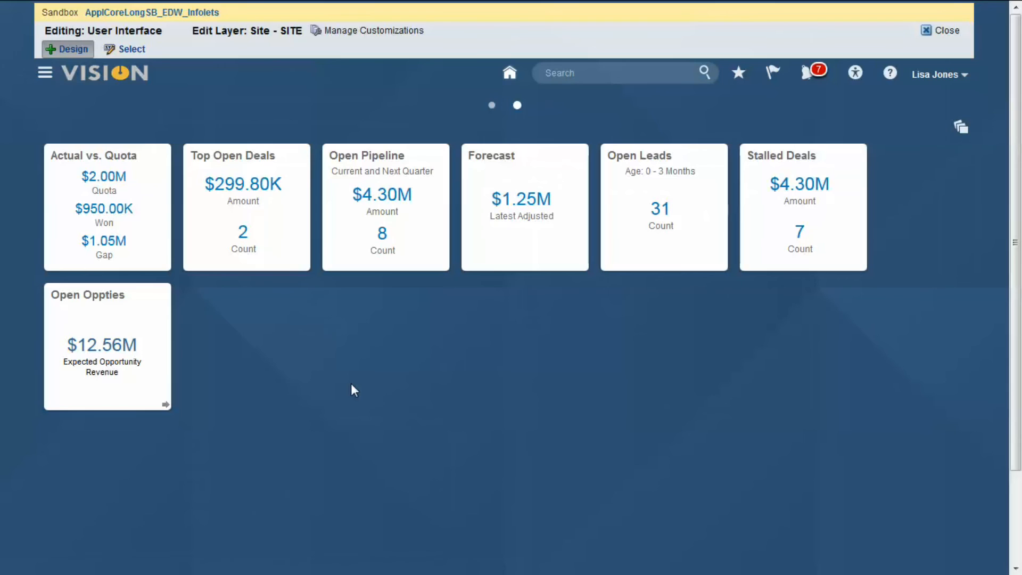
pyautogui.click(161, 291)
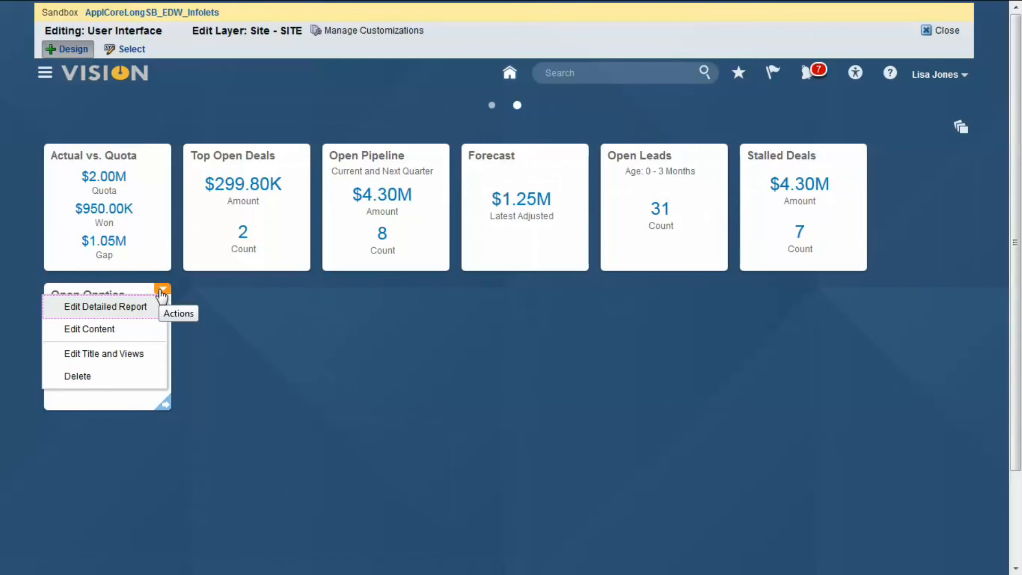
pyautogui.click(93, 377)
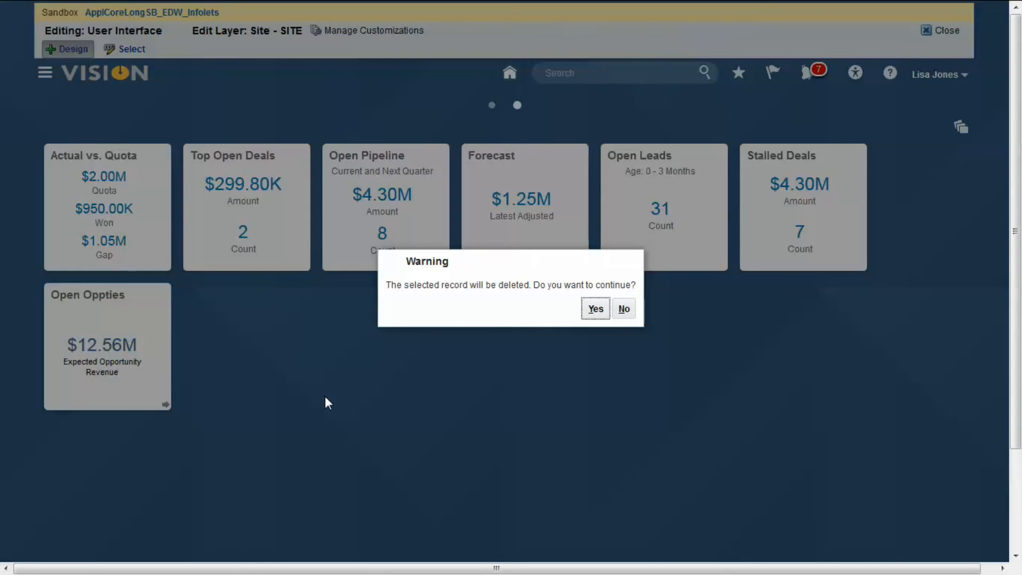
pyautogui.click(594, 309)
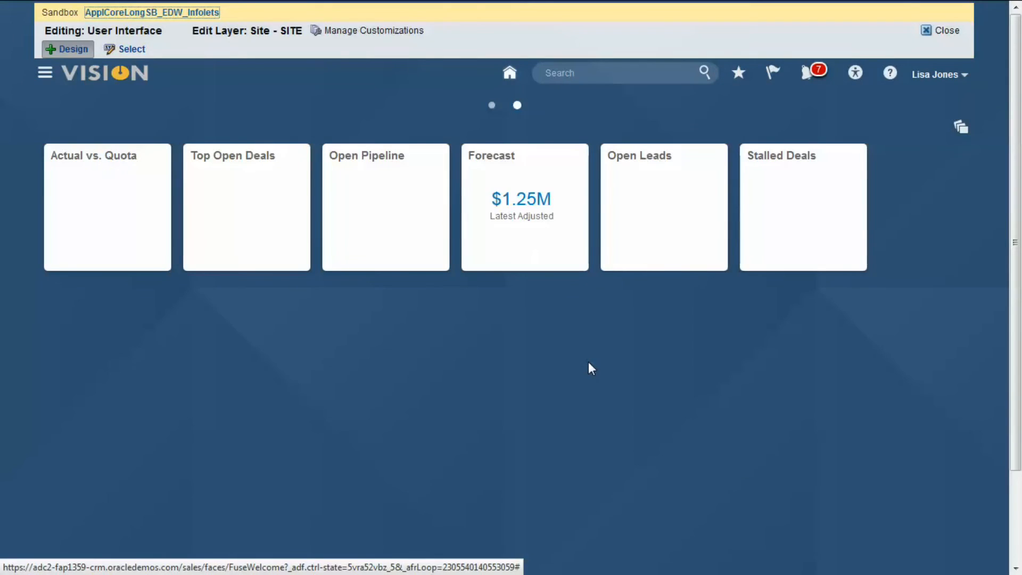
# Step: Create a new infolet titled Open Oppties with 1 x 1 dimensions for its front view
pyautogui.click(964, 130)
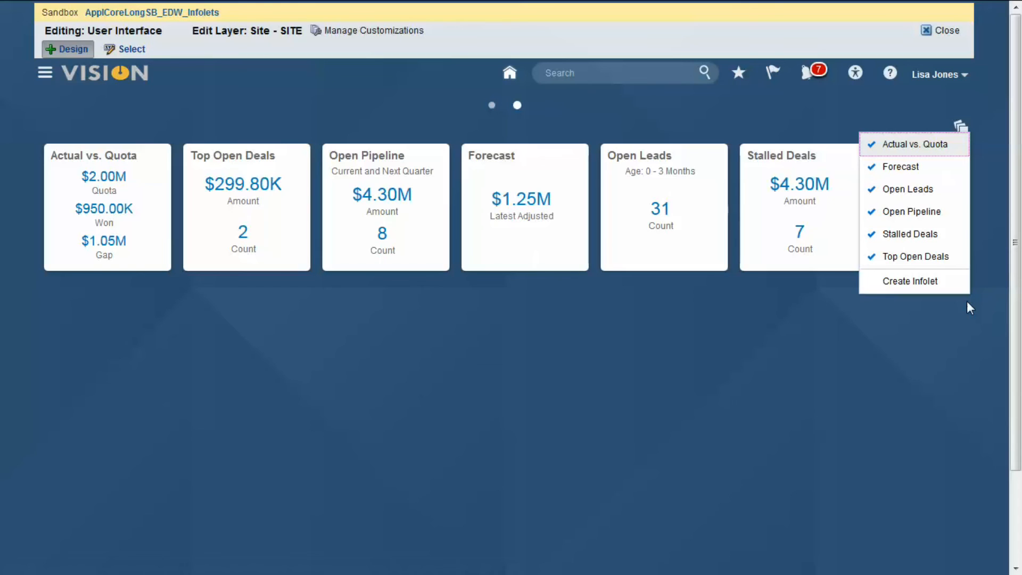
pyautogui.click(941, 280)
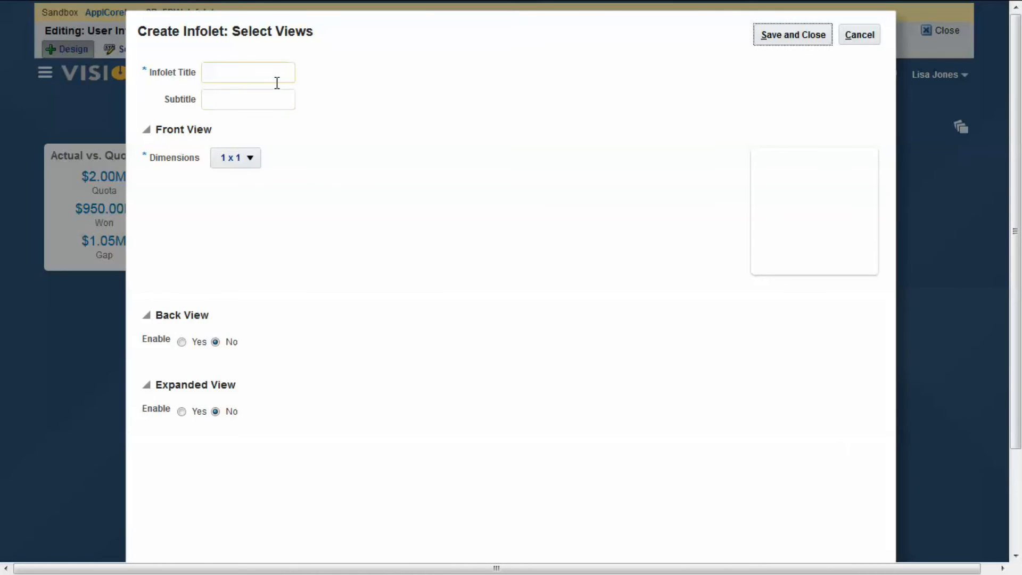
pyautogui.click(256, 72)
pyautogui.write('Open Oppties')
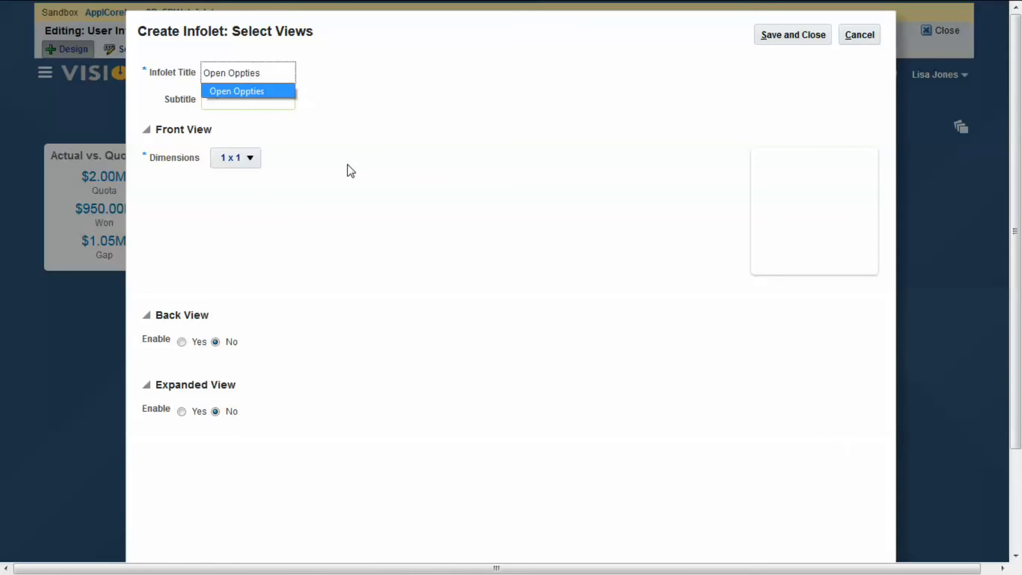
pyautogui.click(380, 262)
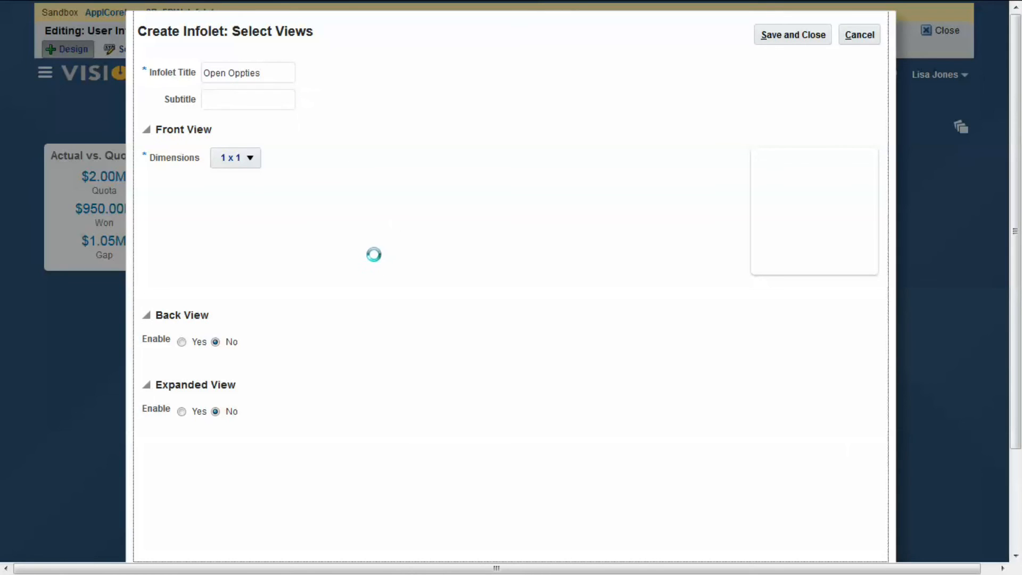
pyautogui.click(248, 162)
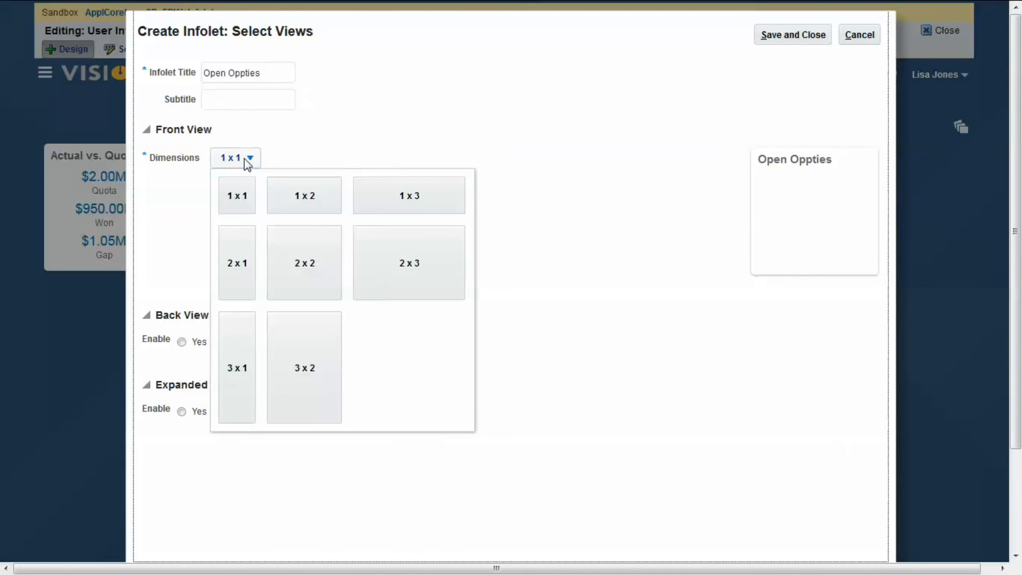
pyautogui.click(240, 200)
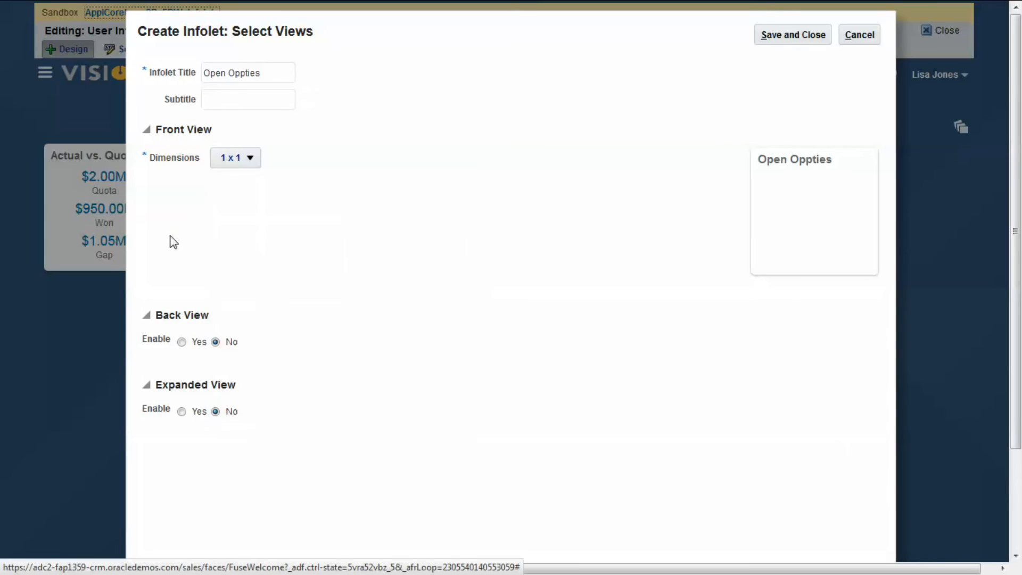
# Step: Enable the infolet's Back View and a 1 x 3 Expanded View, and save the infolet
pyautogui.click(182, 342)
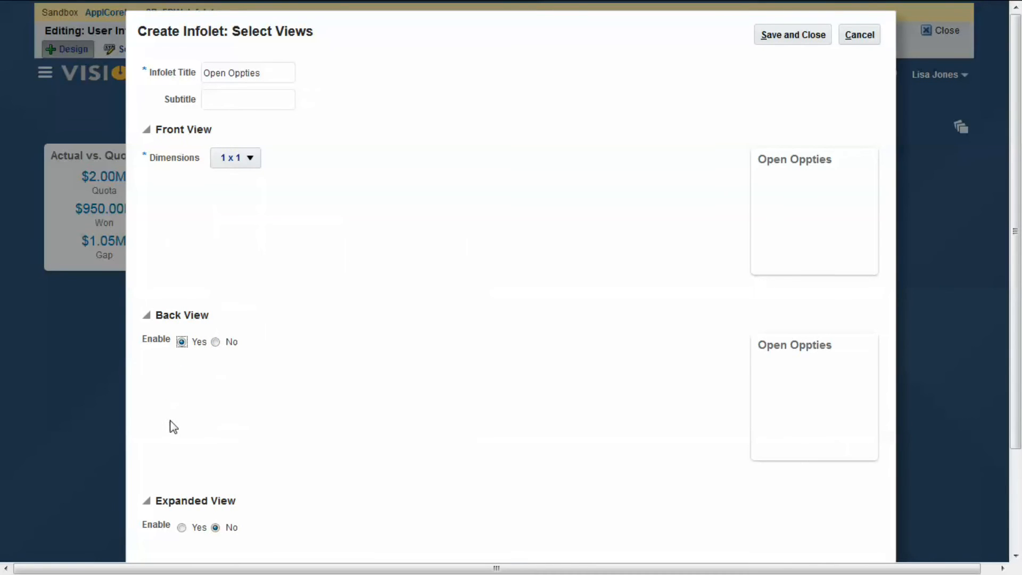
pyautogui.scroll(-2, 170, 424)
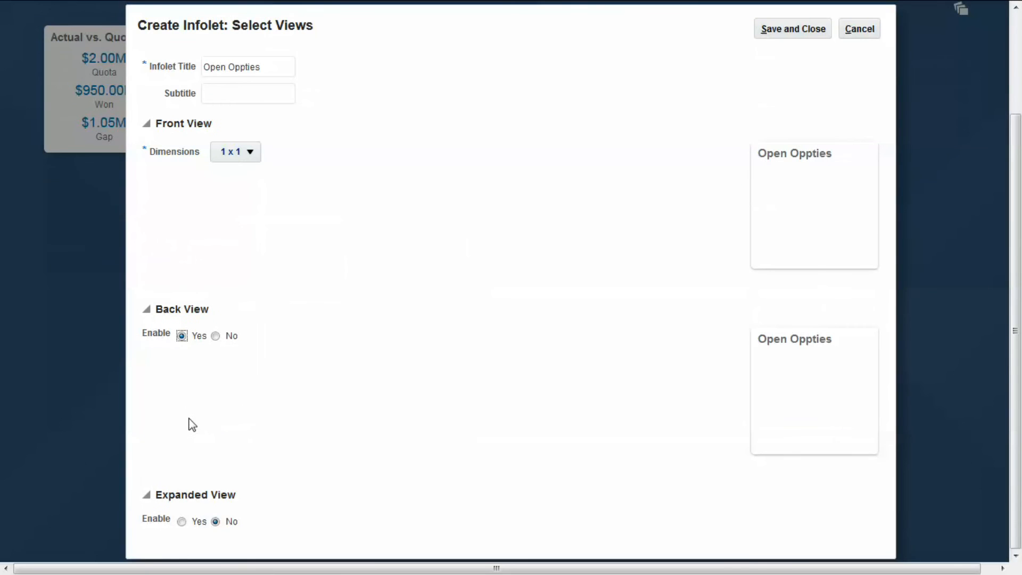
pyautogui.click(181, 521)
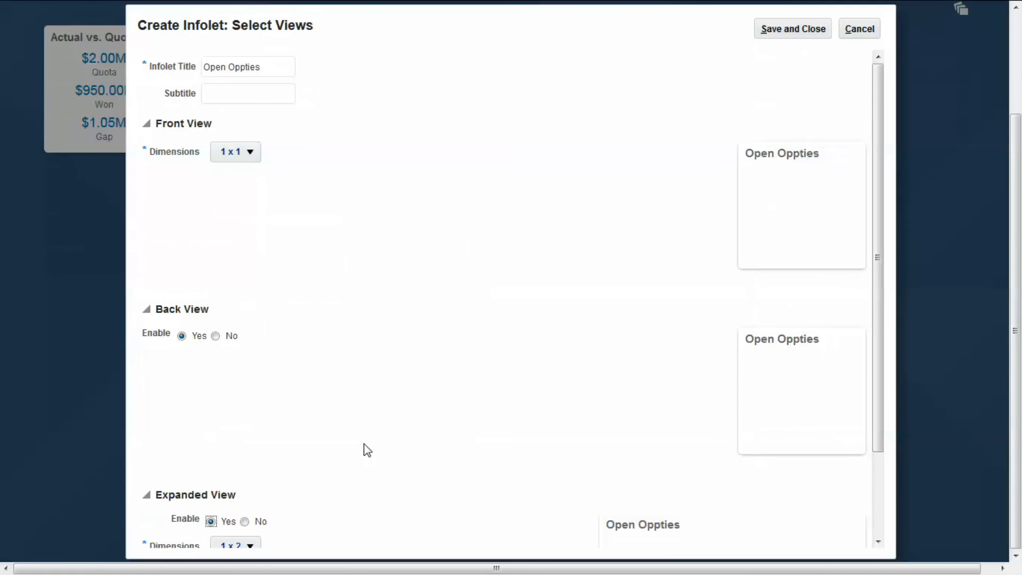
pyautogui.scroll(-2, 367, 450)
pyautogui.click(243, 484)
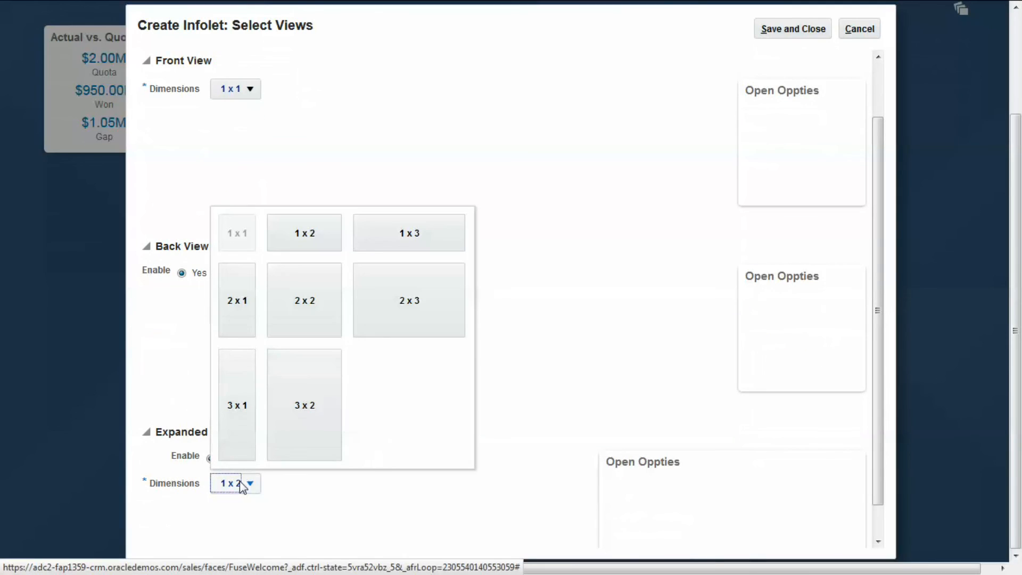
pyautogui.click(387, 236)
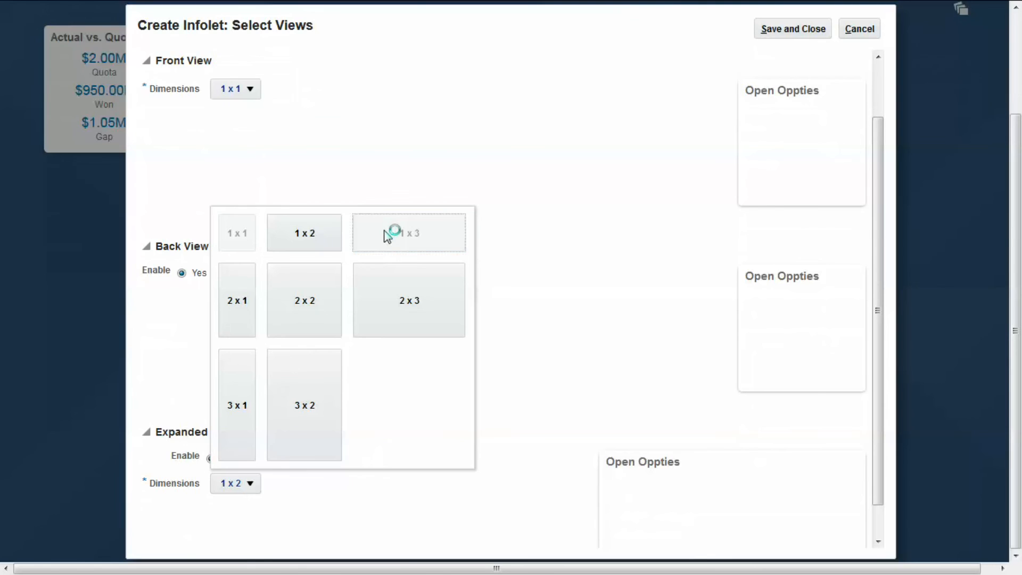
pyautogui.scroll(-3, 387, 236)
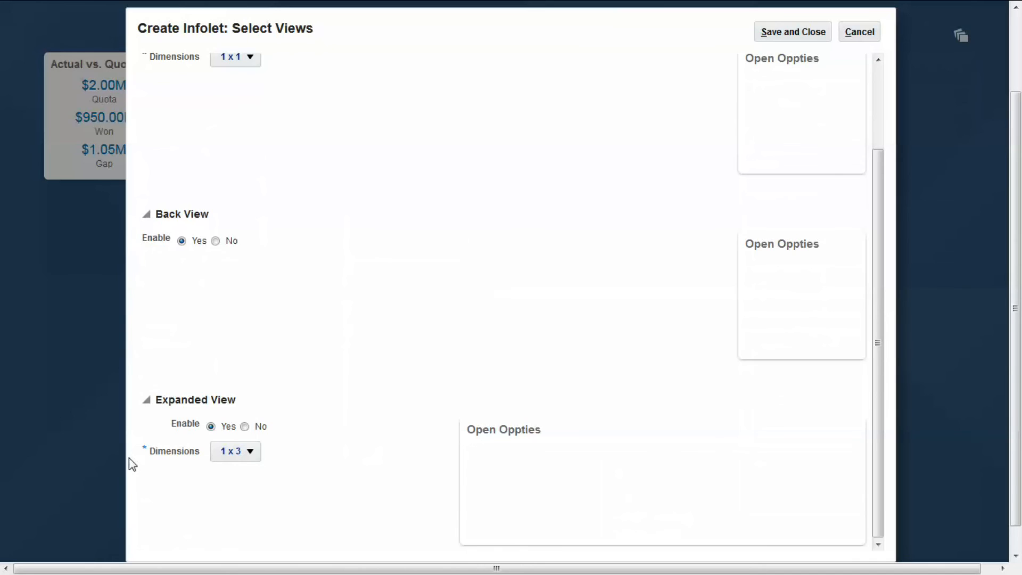
pyautogui.click(253, 459)
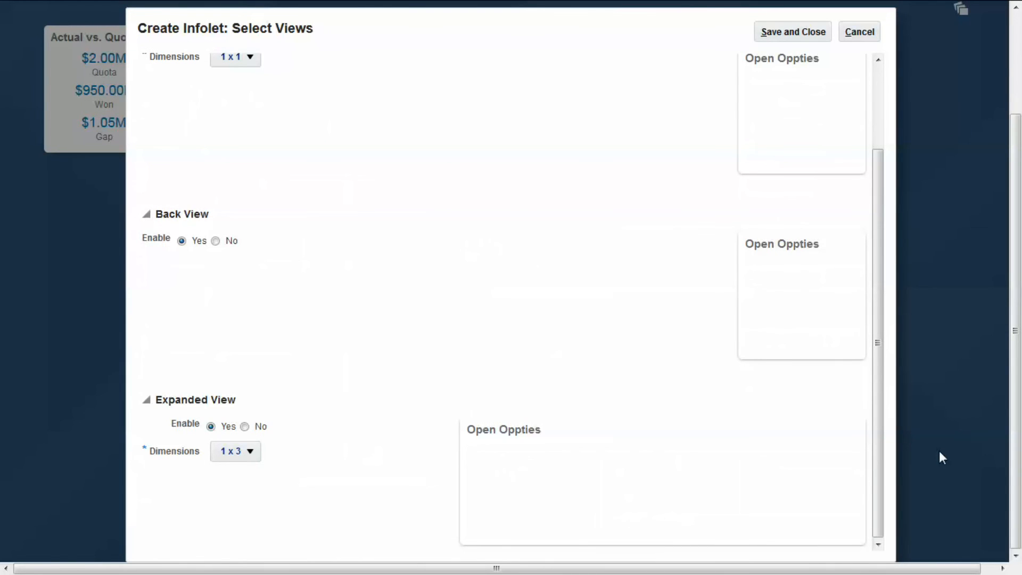
pyautogui.click(792, 32)
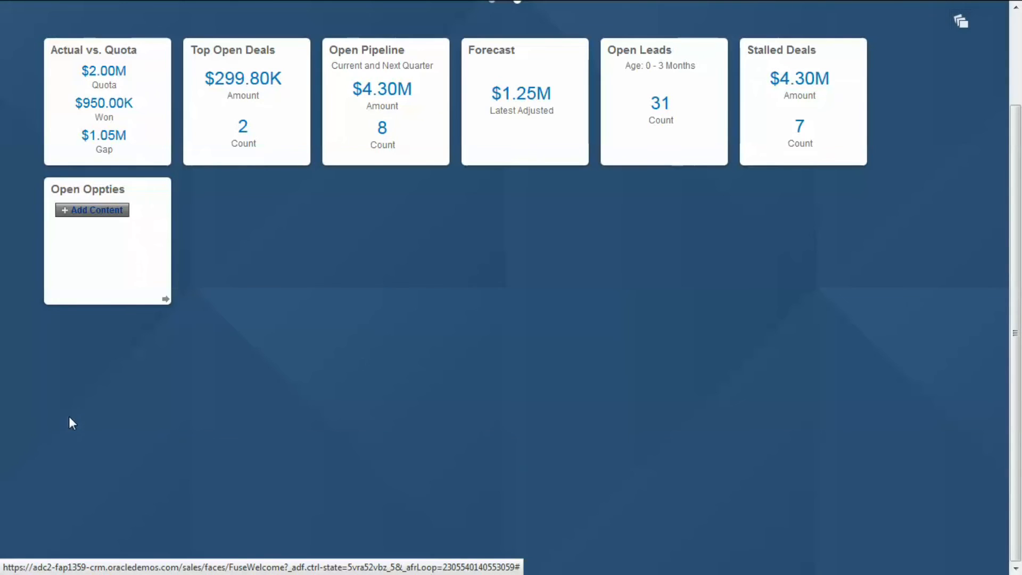
# Step: Add the Front View analysis from the BI Video Blog shared folder to the Open Oppties infolet's front view
pyautogui.click(91, 211)
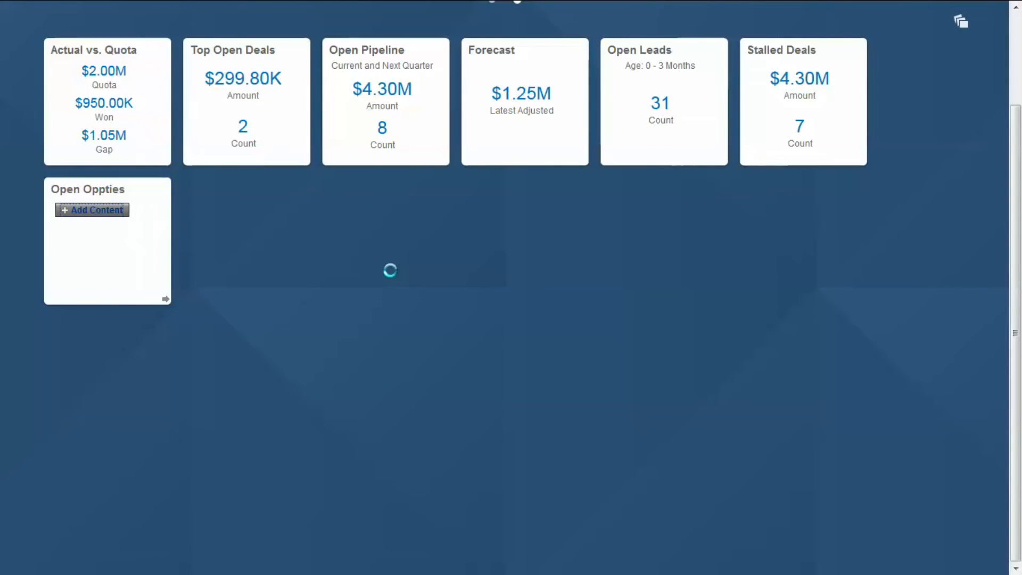
pyautogui.click(683, 177)
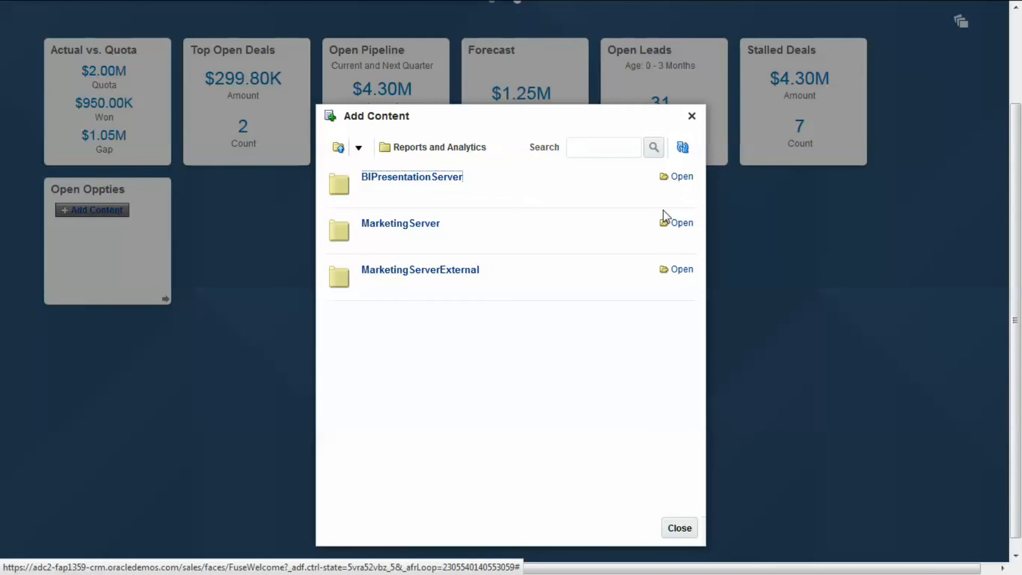
pyautogui.click(684, 179)
pyautogui.click(687, 226)
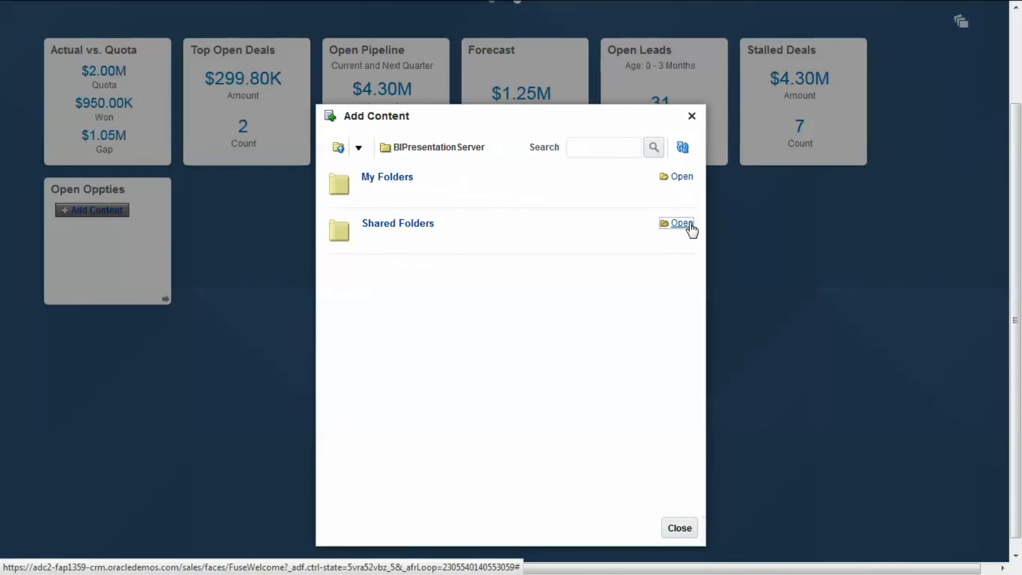
pyautogui.click(664, 317)
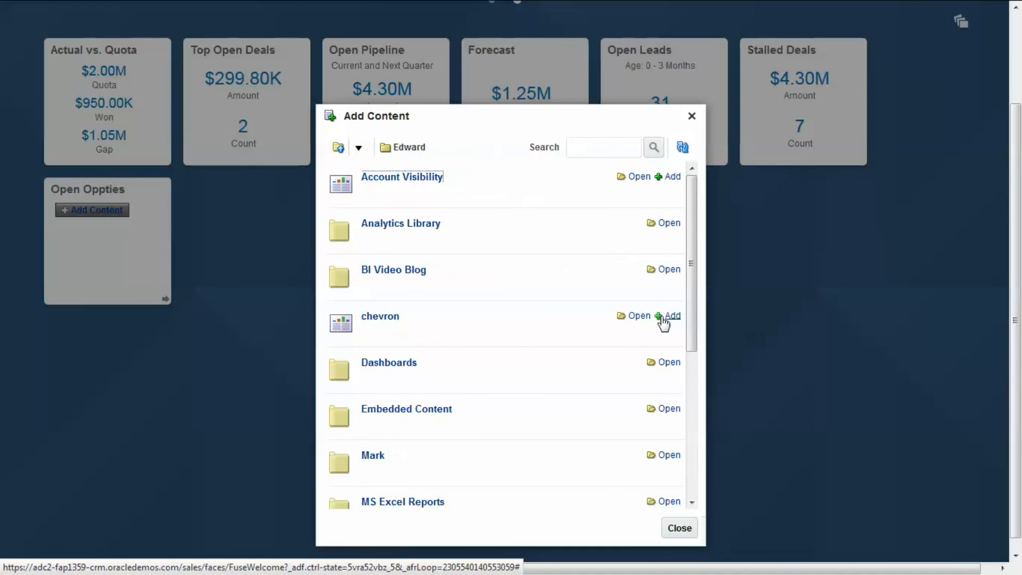
pyautogui.click(672, 269)
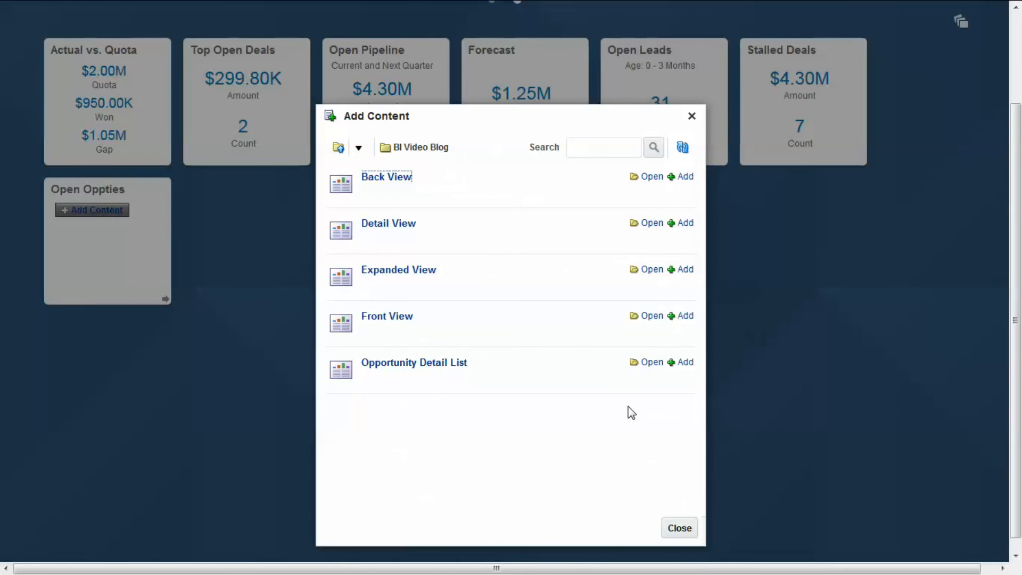
pyautogui.click(687, 317)
pyautogui.click(680, 529)
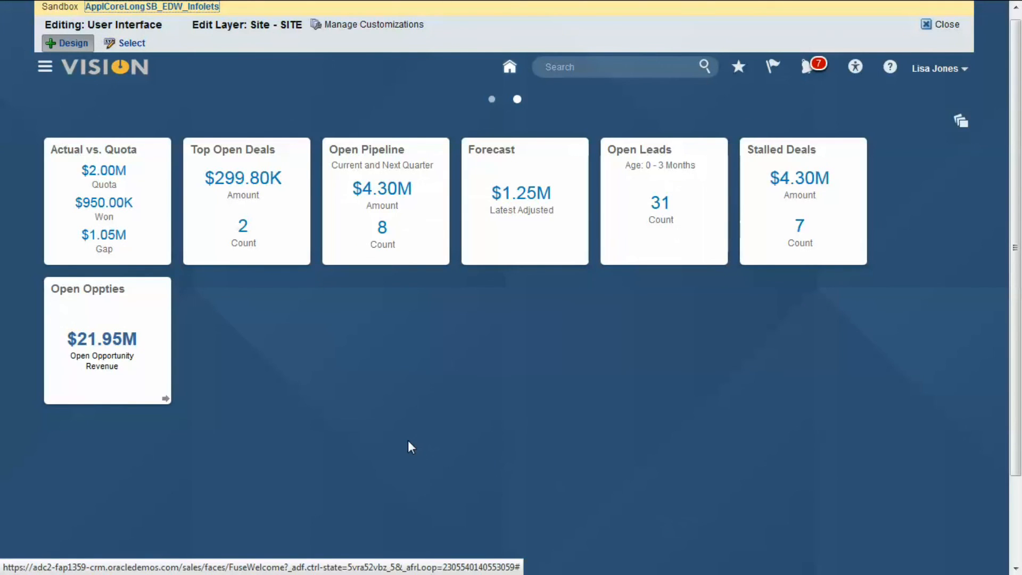
# Step: Flip the Open Oppties infolet to its back view and add the Back View analysis as its content
pyautogui.click(166, 403)
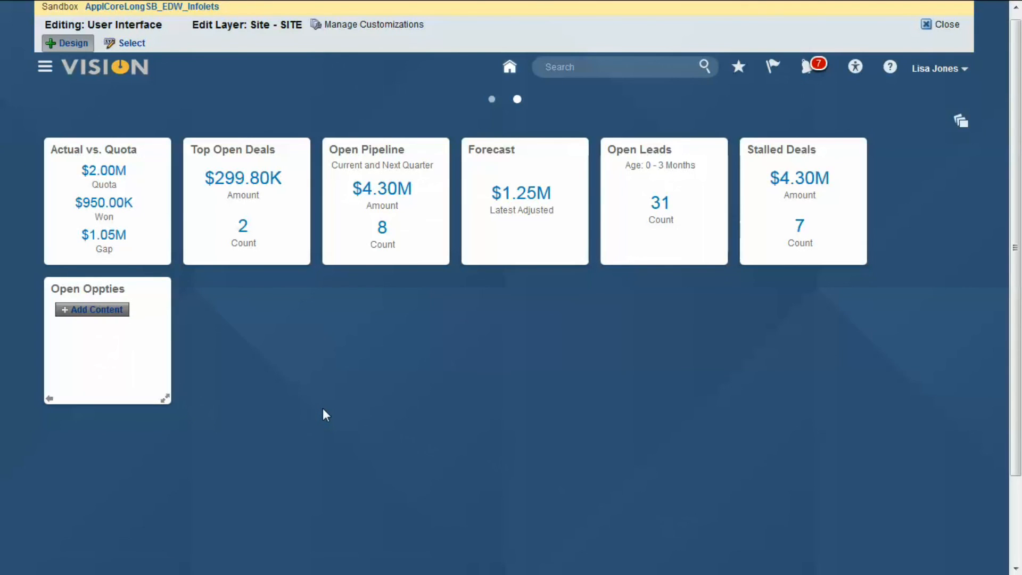
pyautogui.click(91, 309)
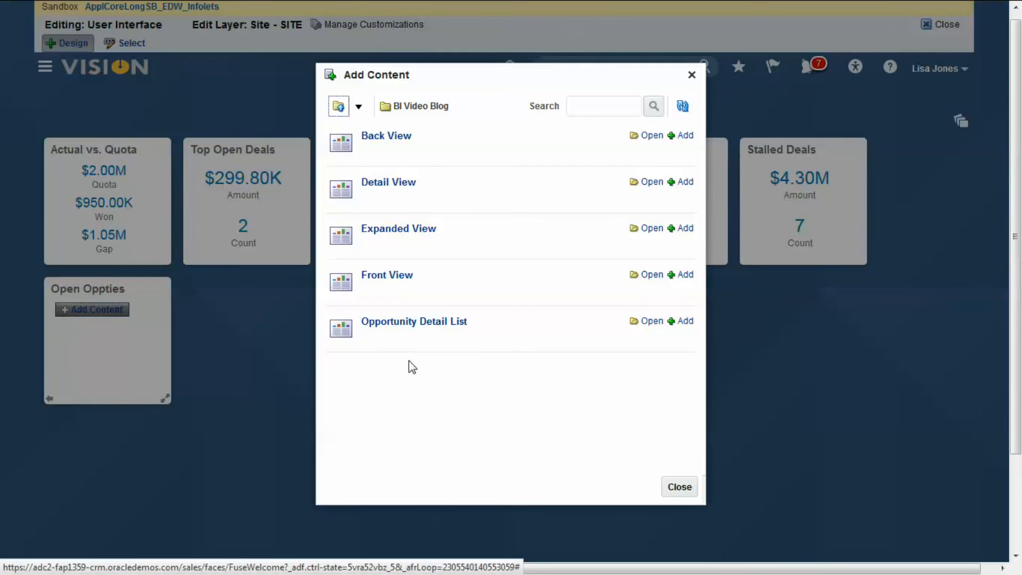
pyautogui.click(685, 137)
pyautogui.click(679, 487)
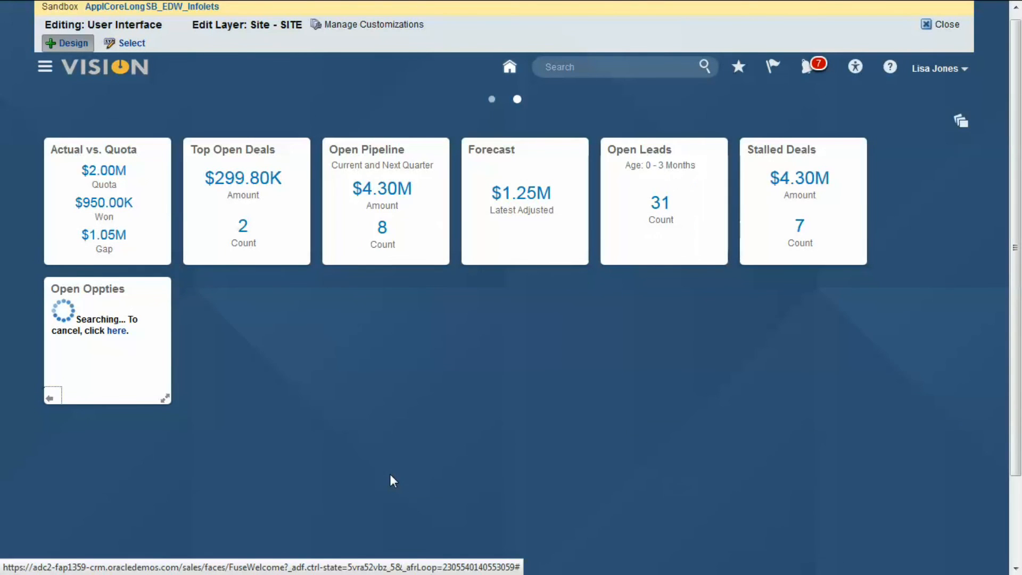
# Step: Expand the Open Oppties infolet and add the Expanded View analysis to its expanded view
pyautogui.click(165, 397)
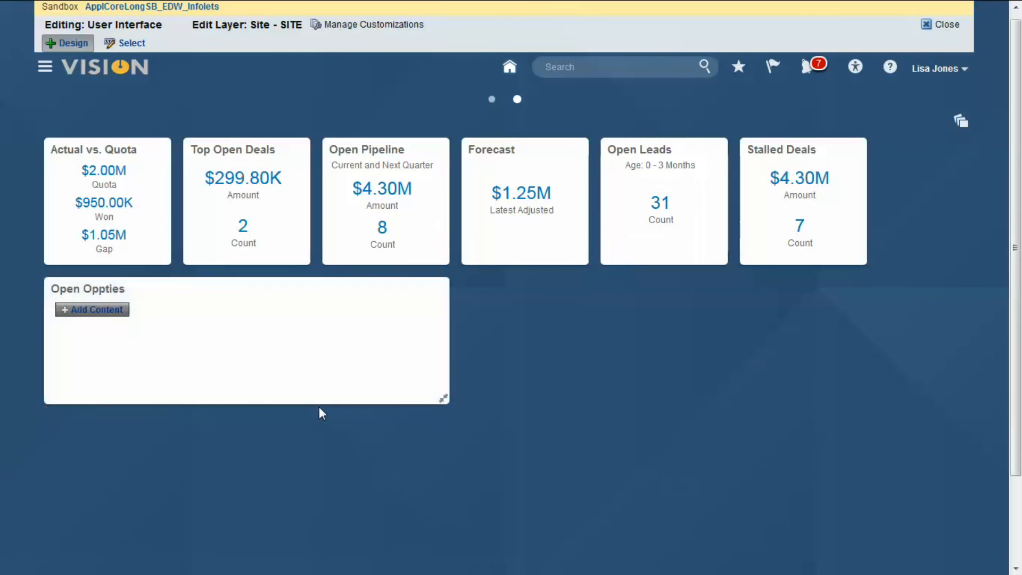
pyautogui.click(112, 312)
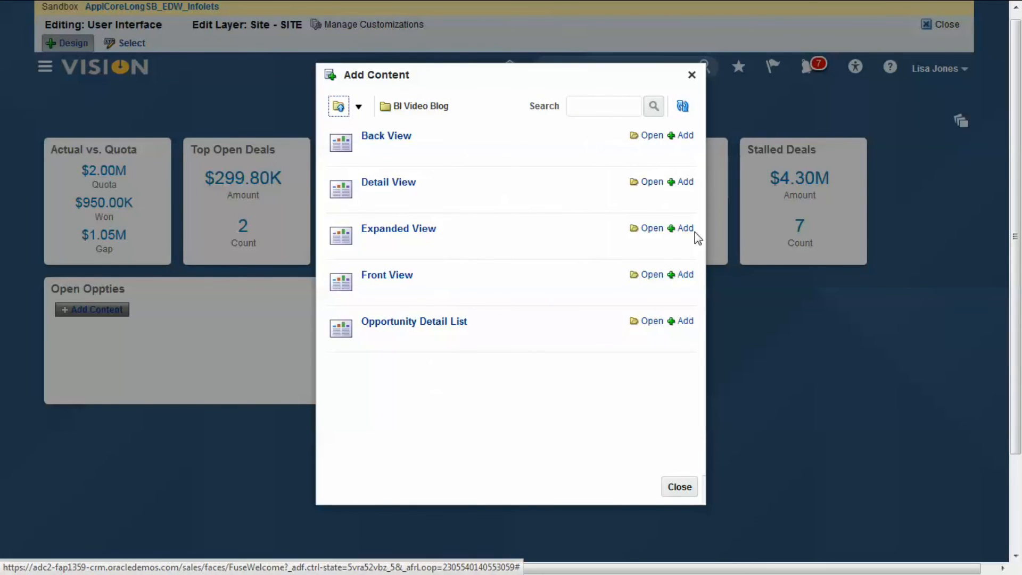
pyautogui.click(684, 229)
pyautogui.click(679, 486)
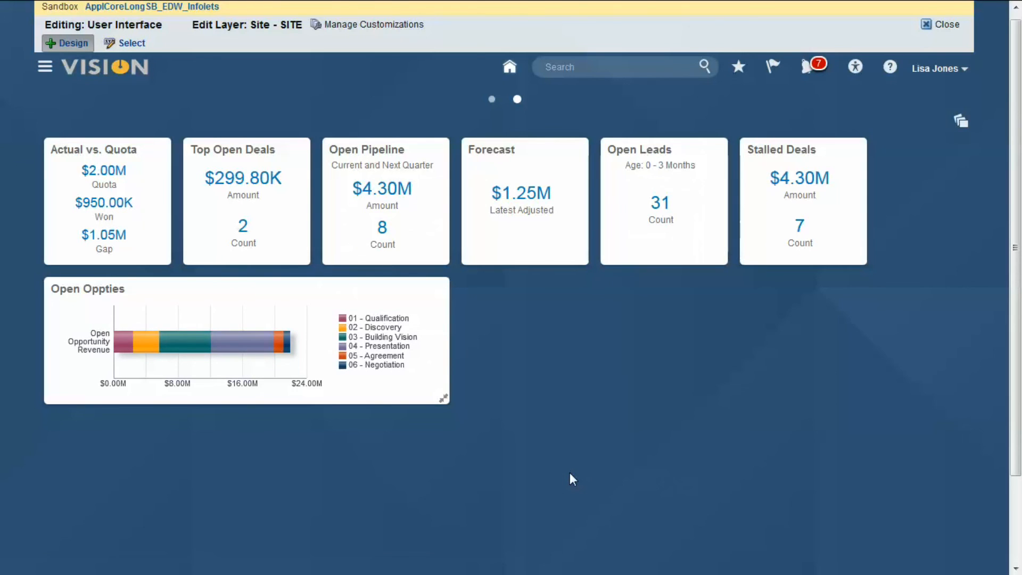
# Step: Link Open Opportunity Infolet Dashboard from the Apps Library Dashboards folder as the Open Oppties detailed report, and exit page customization
pyautogui.click(442, 398)
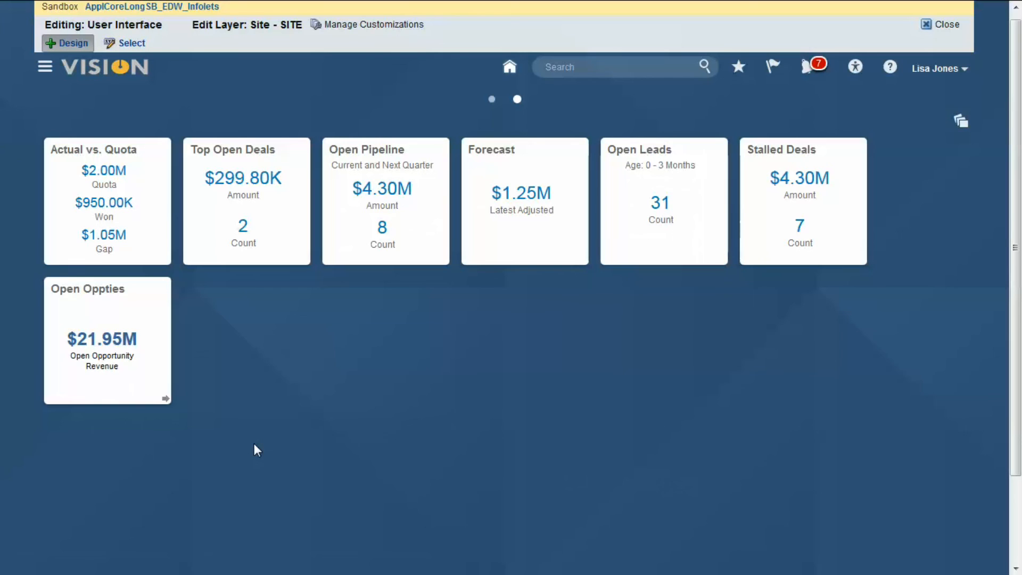
pyautogui.moveTo(164, 290)
pyautogui.click(164, 290)
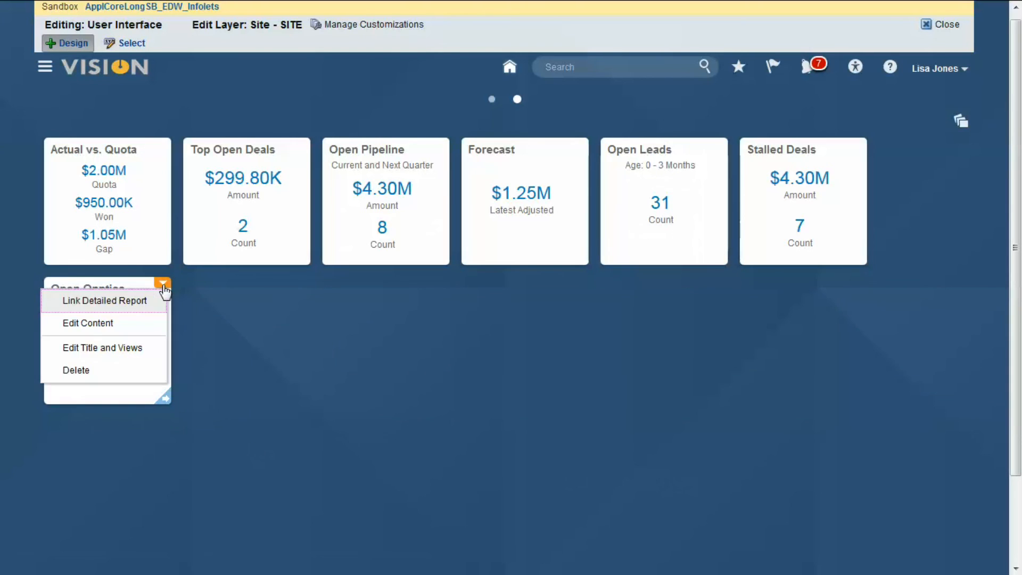
pyautogui.click(125, 303)
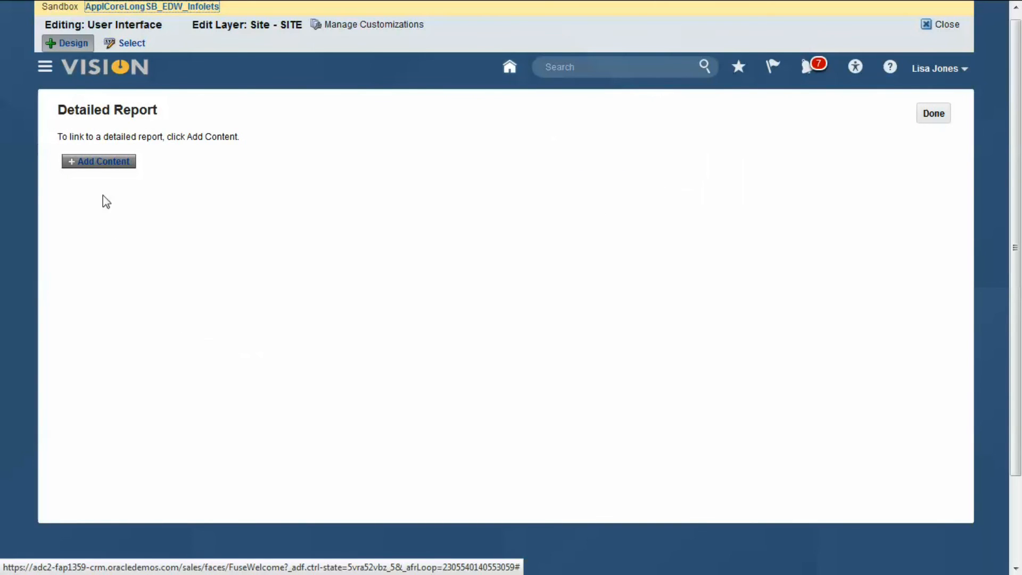
pyautogui.click(103, 162)
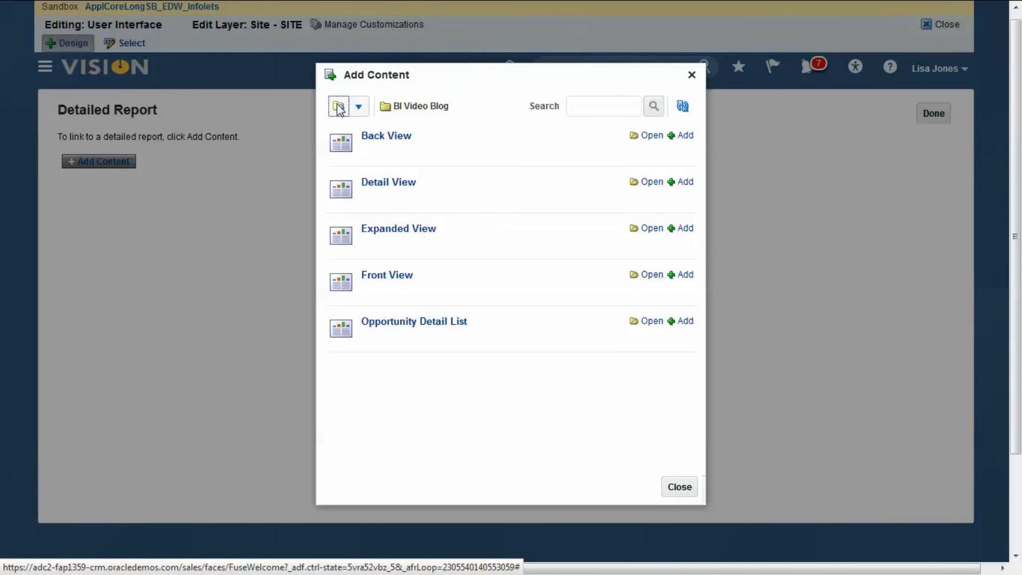
pyautogui.click(338, 107)
pyautogui.click(338, 108)
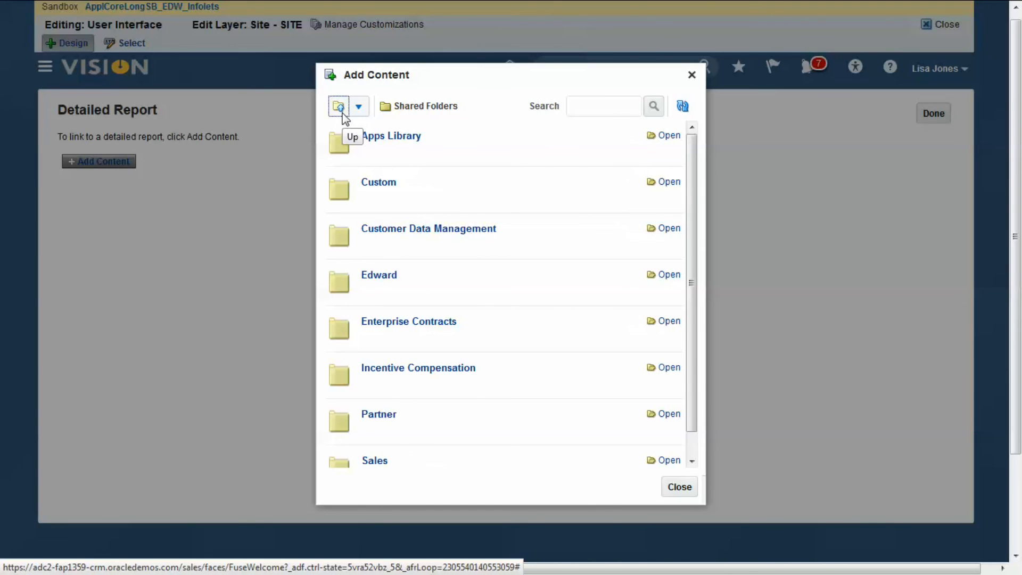
pyautogui.click(664, 137)
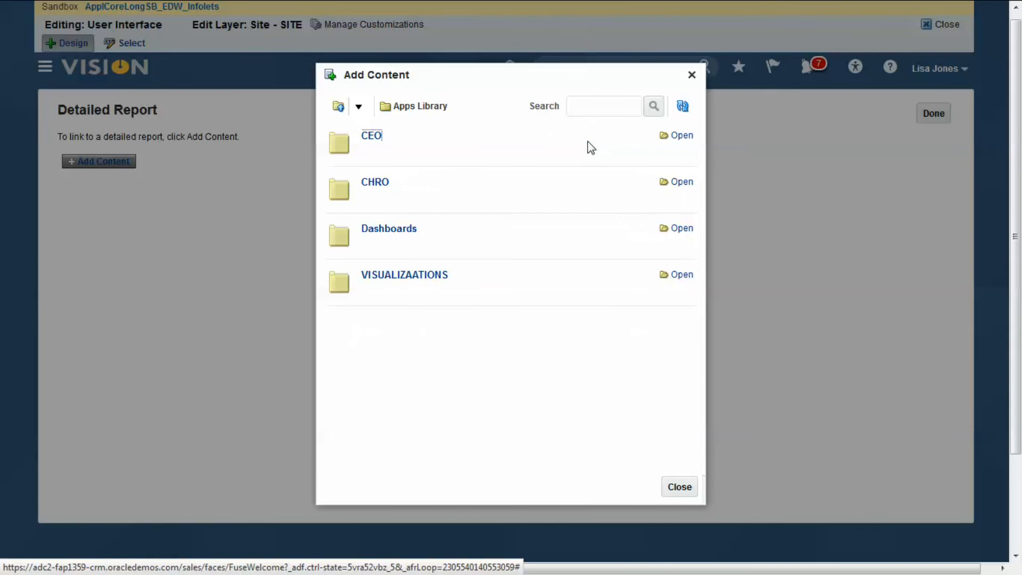
pyautogui.click(685, 232)
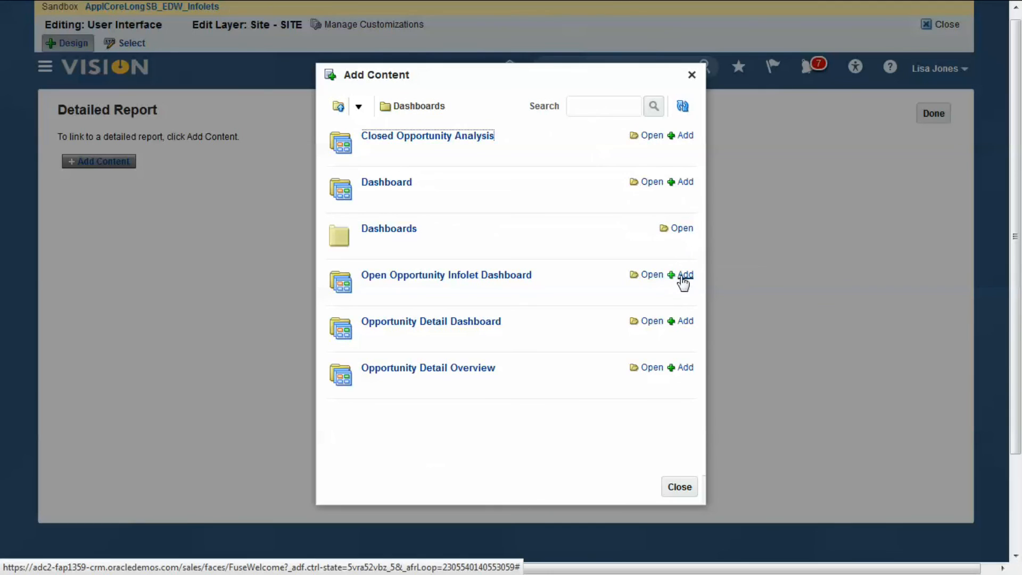
pyautogui.click(682, 278)
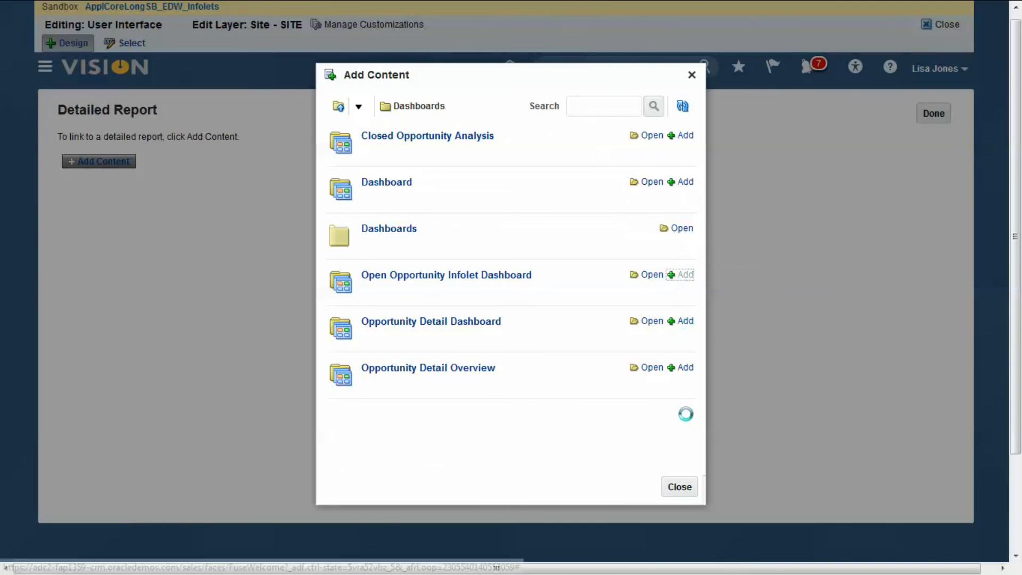
pyautogui.click(679, 487)
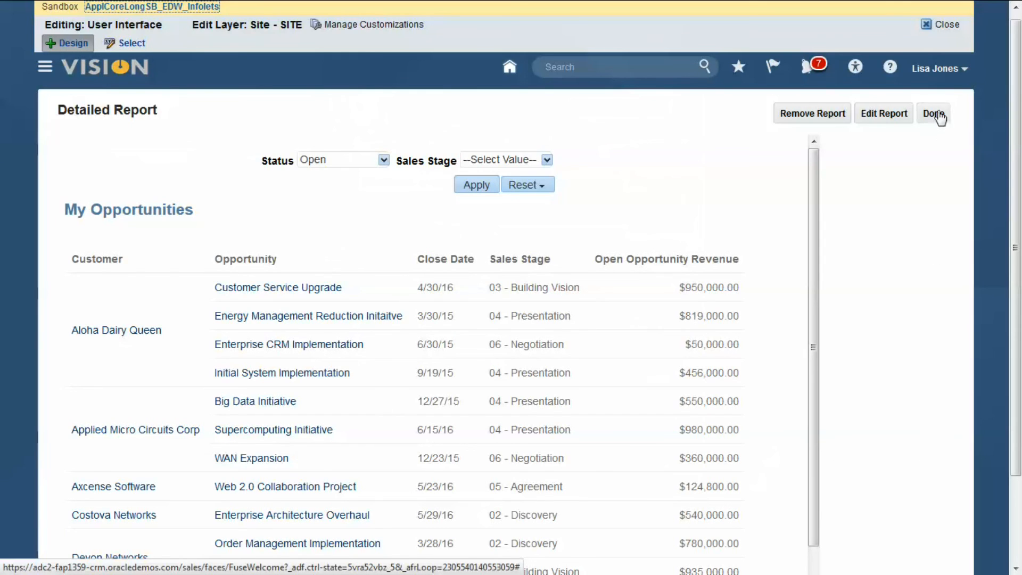
pyautogui.click(940, 115)
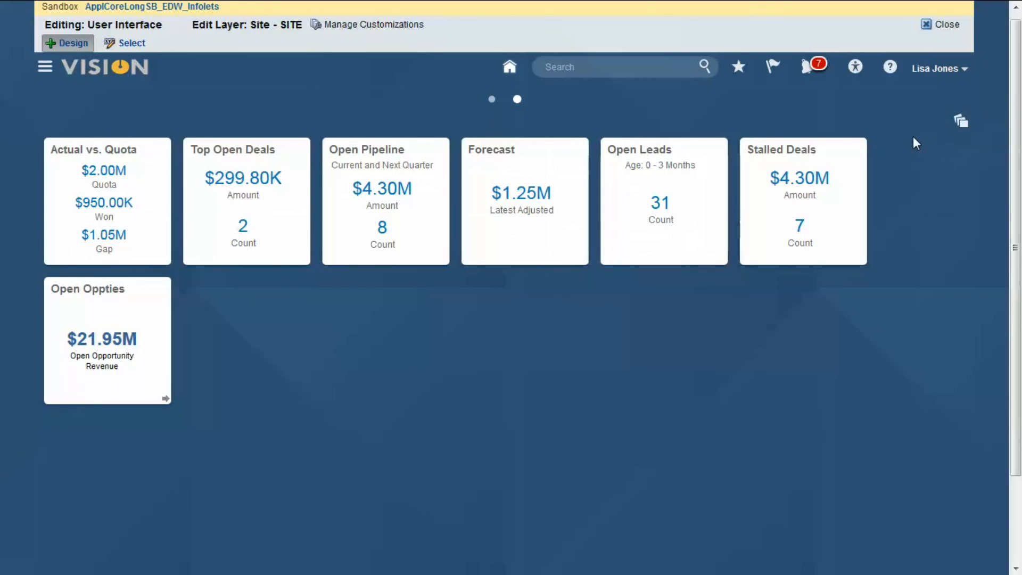
pyautogui.click(950, 23)
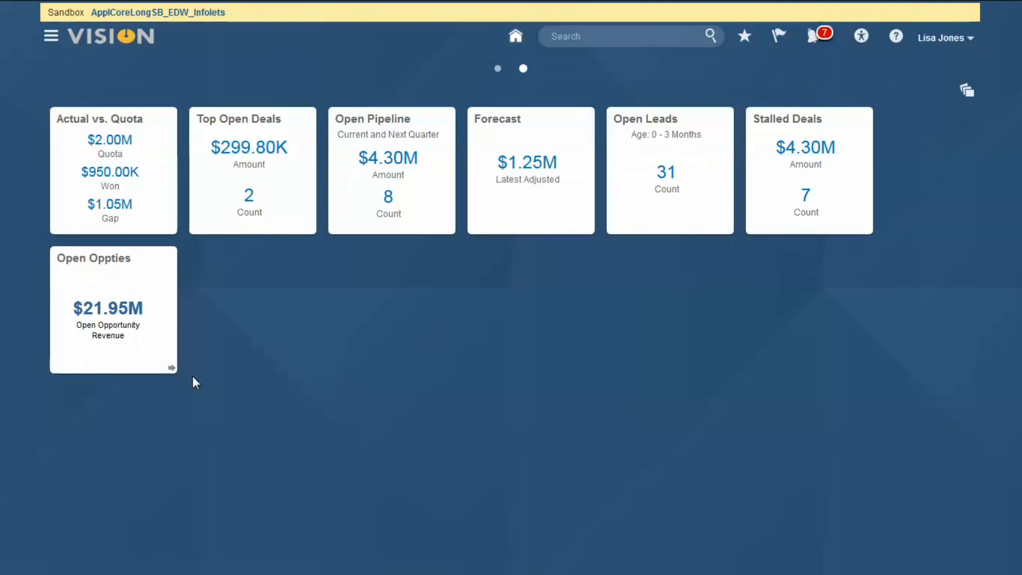
# Step: Check the Open Oppties infolet by cycling through its back and expanded views and returning to the front view
pyautogui.click(170, 367)
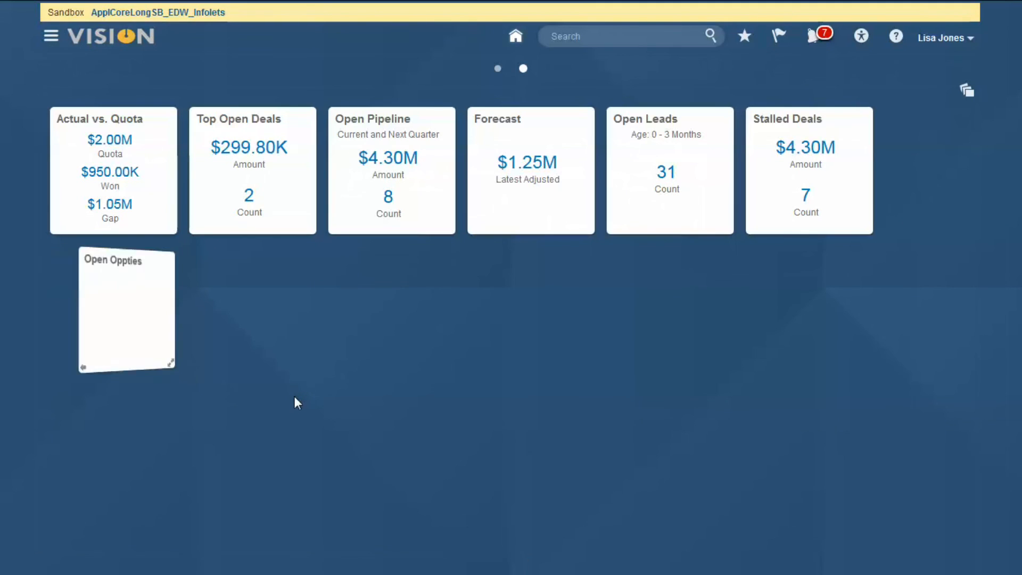
pyautogui.click(171, 367)
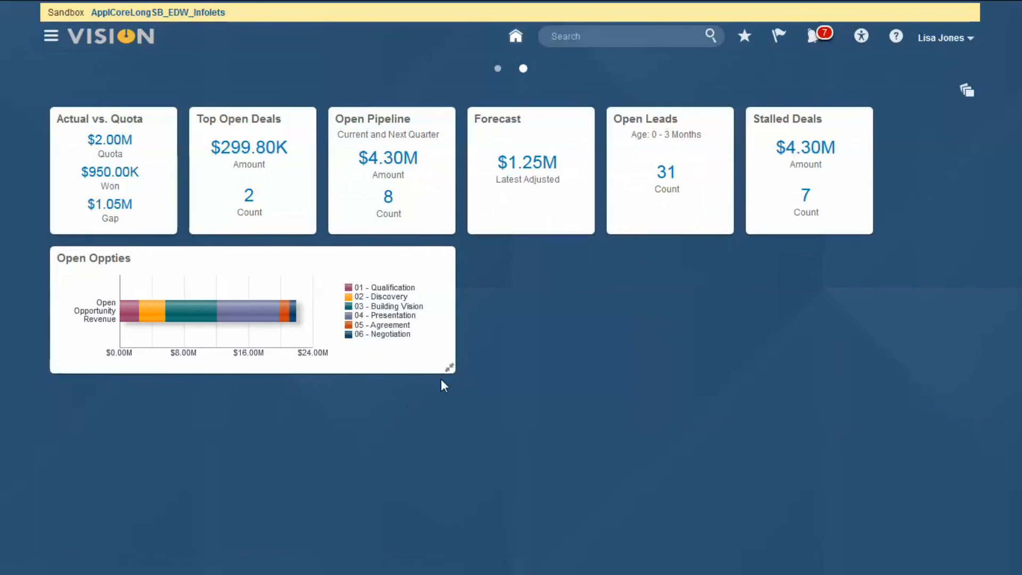
pyautogui.click(453, 367)
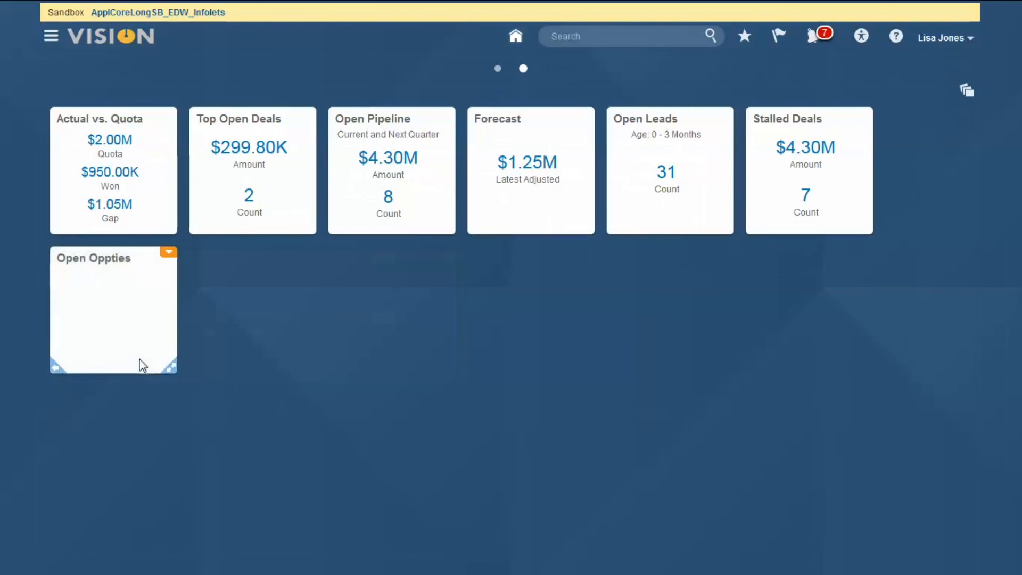
pyautogui.click(53, 369)
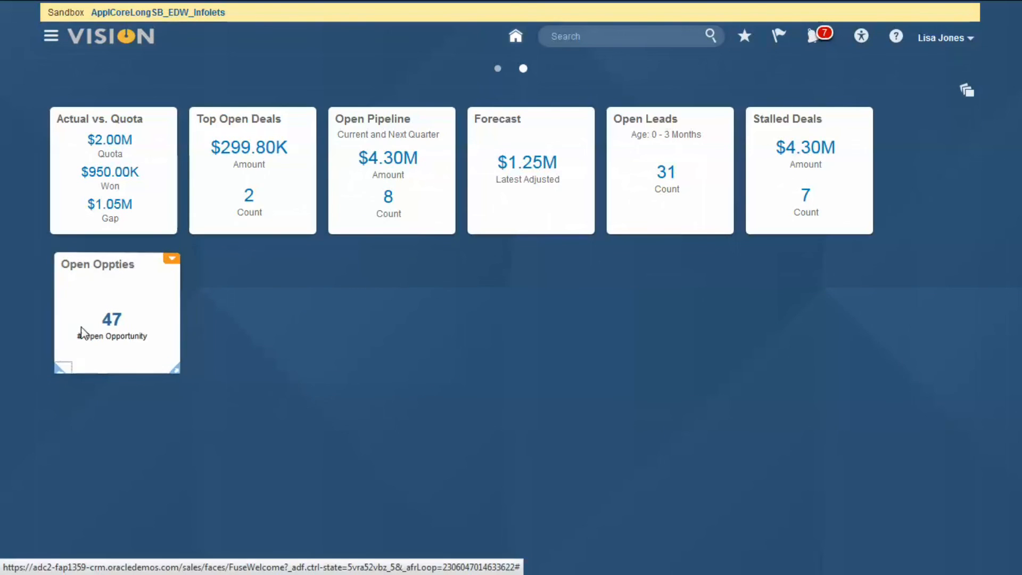
# Step: Open the Open Oppties detailed report, view the Aloha Dairy Queen account overview, and return to the infolets page
pyautogui.click(95, 316)
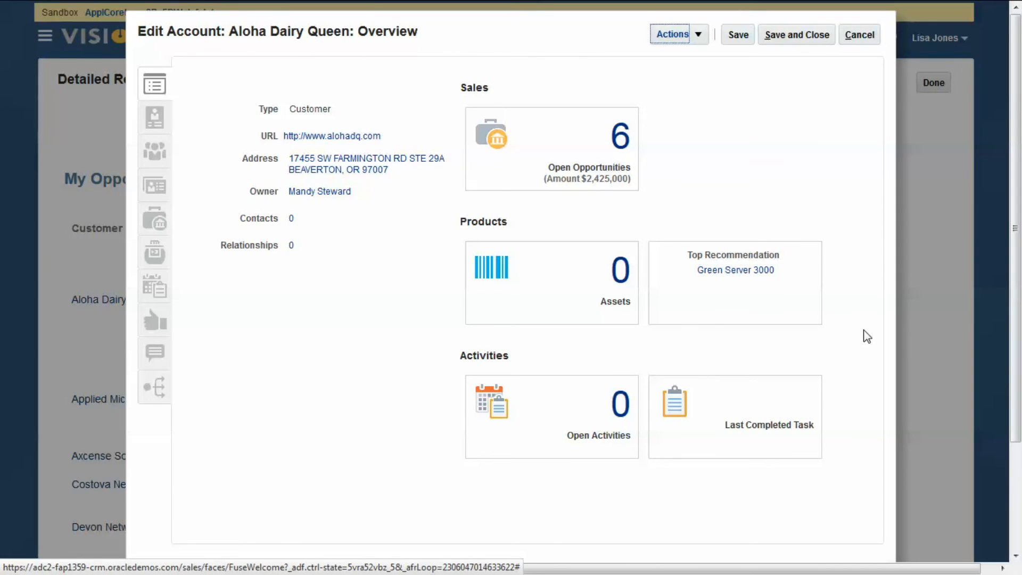
pyautogui.click(859, 35)
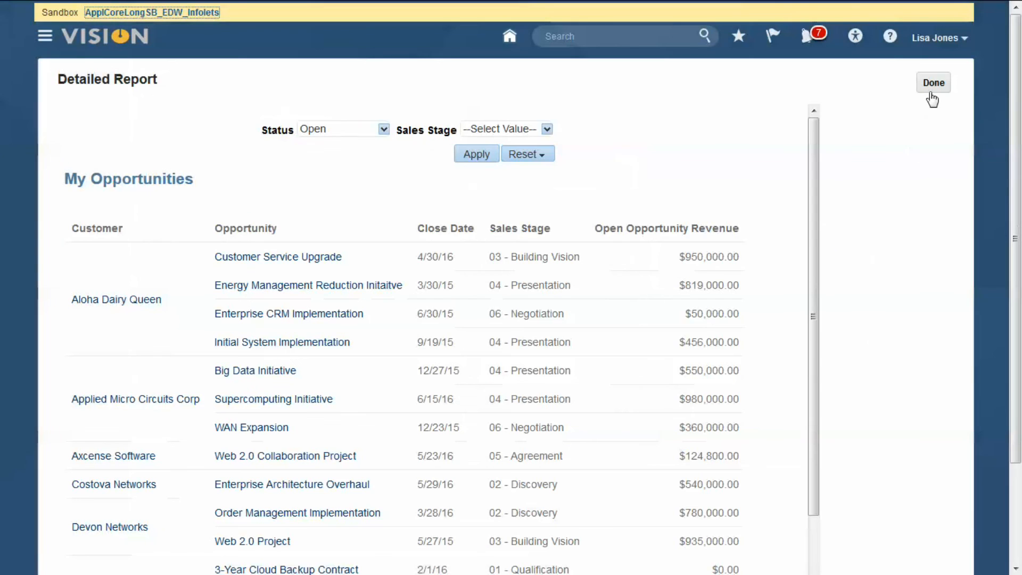
pyautogui.click(932, 92)
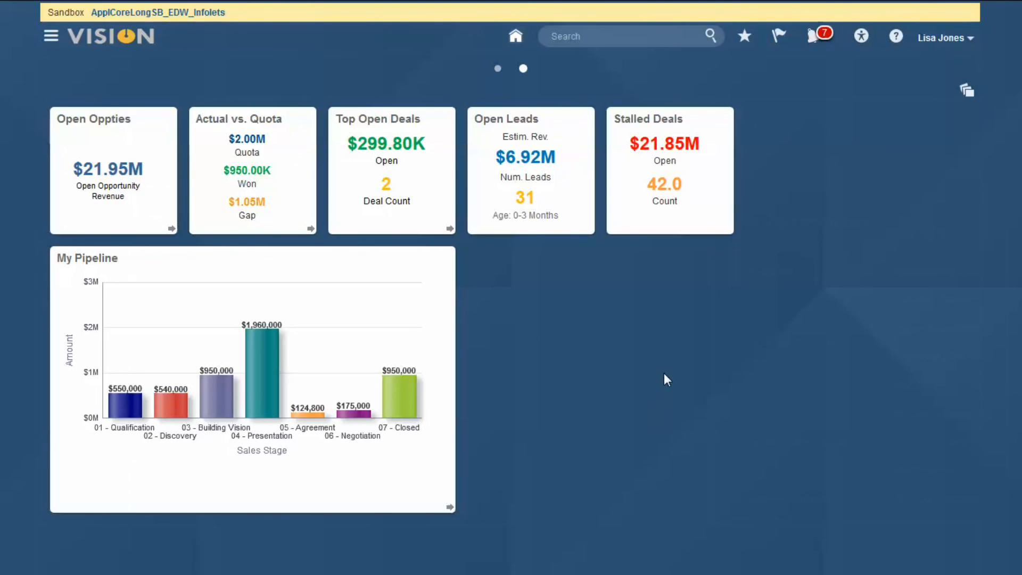
# Step: Flip the My Pipeline infolet to its back view
pyautogui.click(450, 507)
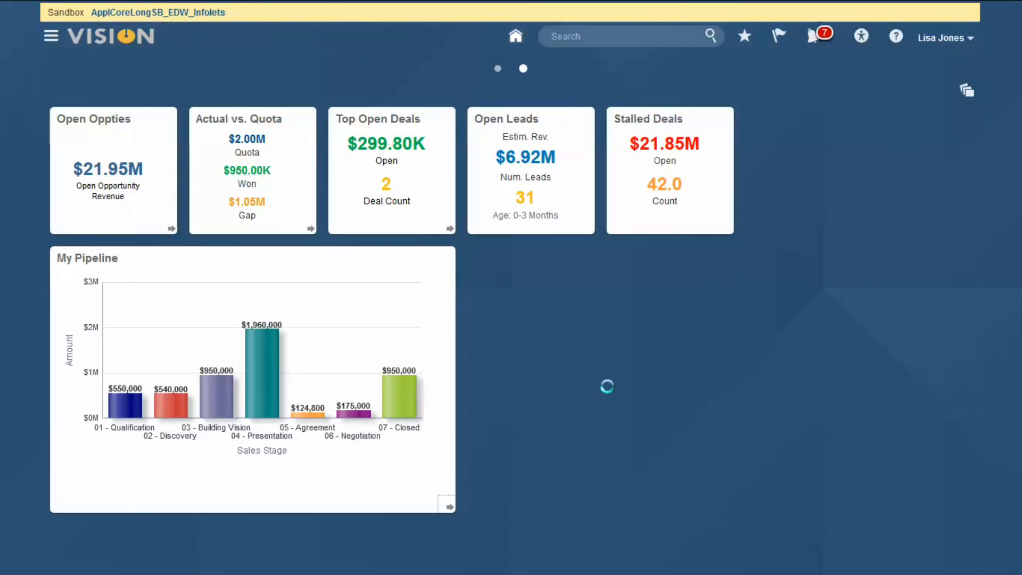